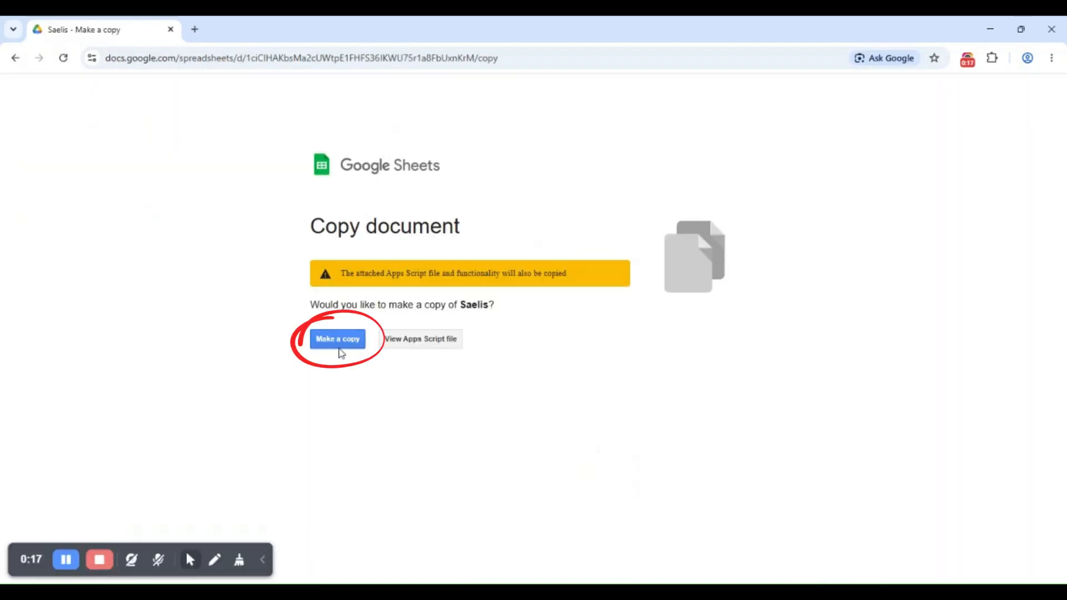
# Make a personal copy of the Saelis template, including its Apps Script
pyautogui.click(344, 343)
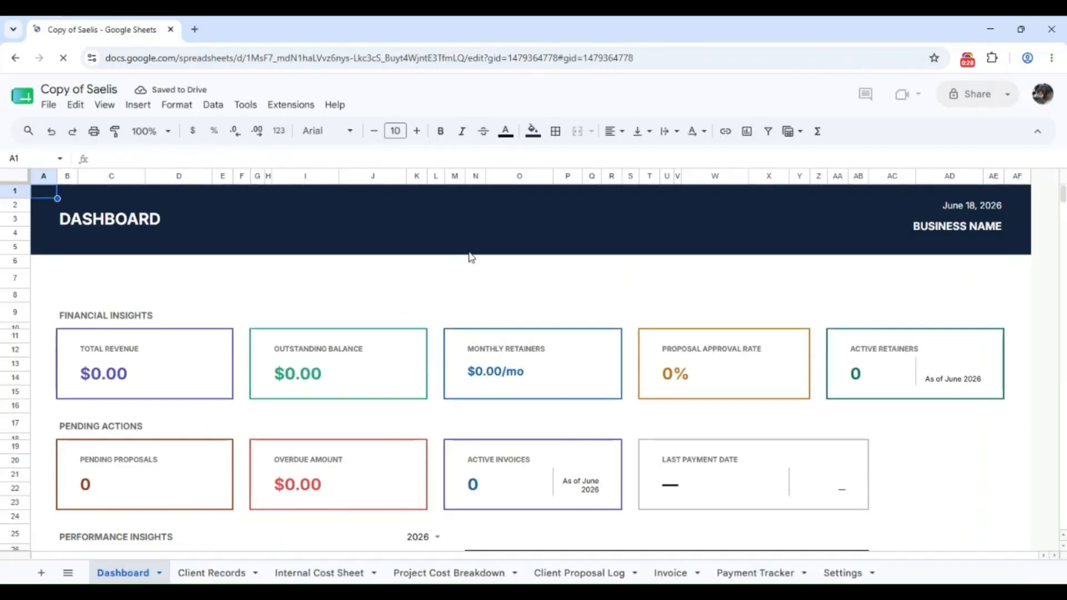
# Scroll the Dashboard and check the Performance Insights year list, keeping 2026
pyautogui.scroll(-1, 376, 304)
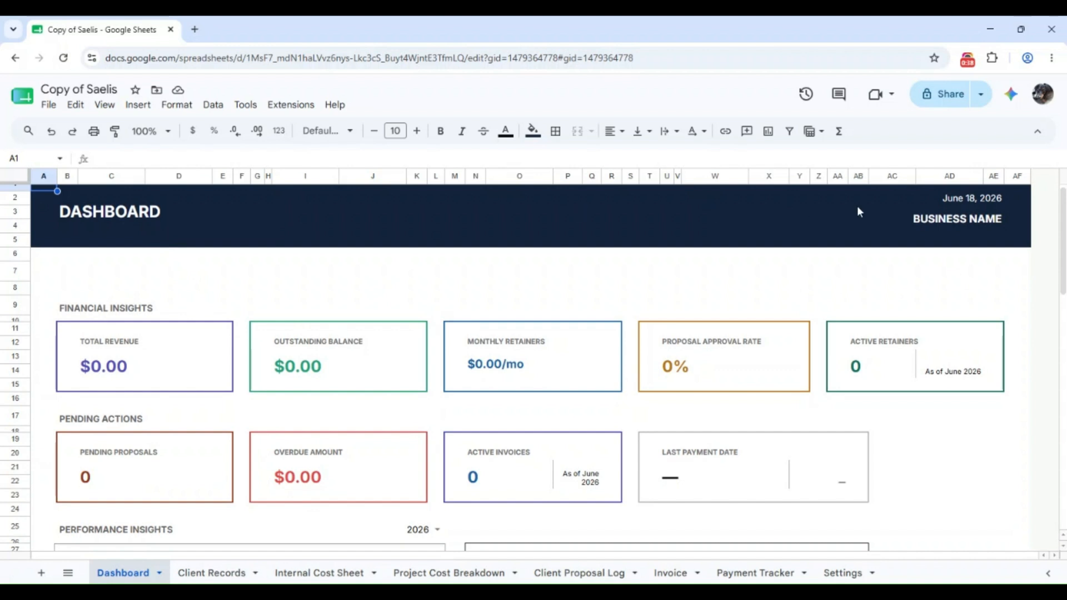
pyautogui.scroll(1, 994, 217)
pyautogui.scroll(-3, 979, 210)
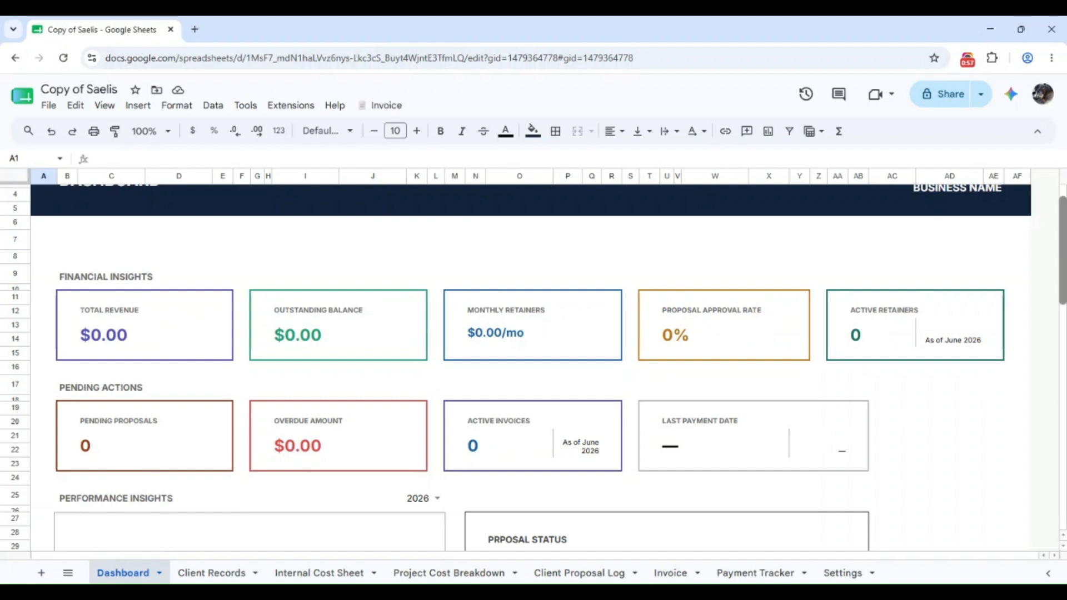
pyautogui.scroll(-10, 611, 361)
pyautogui.click(443, 196)
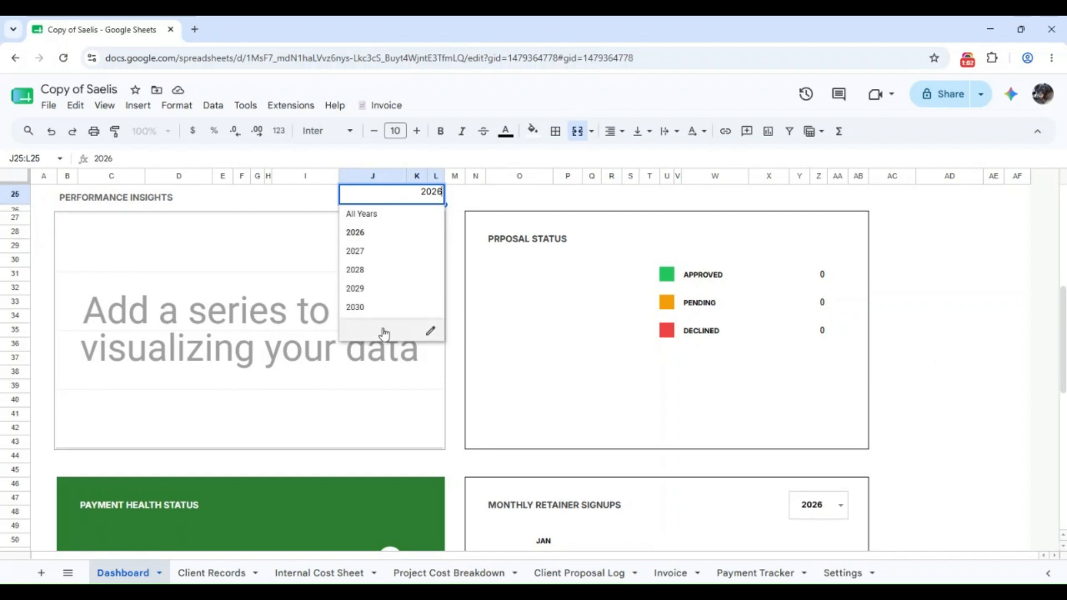
pyautogui.click(456, 303)
# Check the Retainer Signups year list without changing it, then go to Client Records
pyautogui.moveTo(1063, 333); pyautogui.dragTo(1064, 389)
pyautogui.scroll(-1, 244, 289)
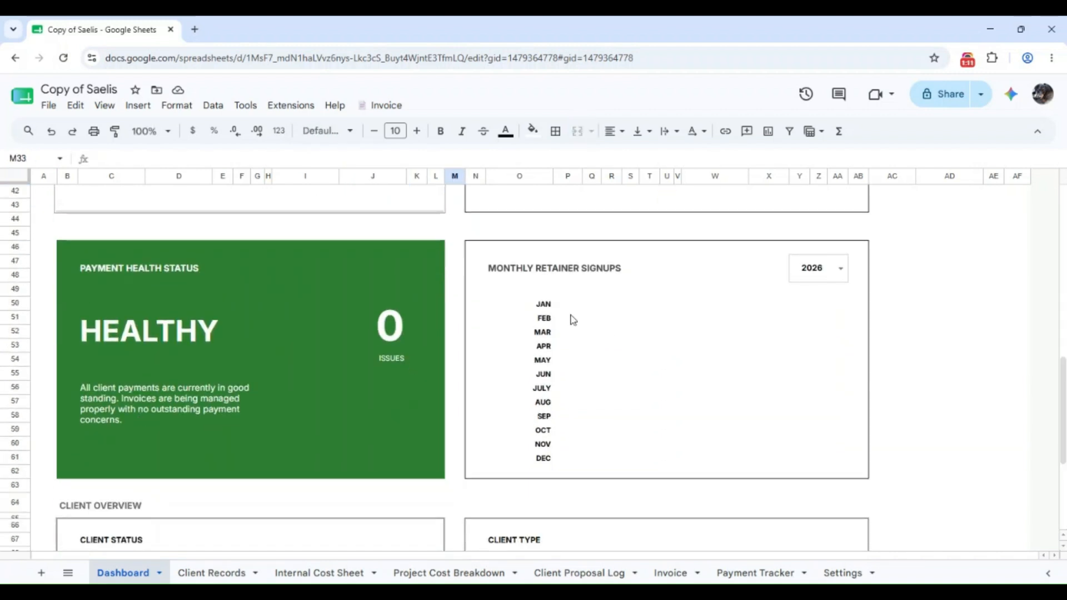
pyautogui.click(841, 268)
pyautogui.click(891, 336)
pyautogui.moveTo(1063, 419); pyautogui.dragTo(1063, 486)
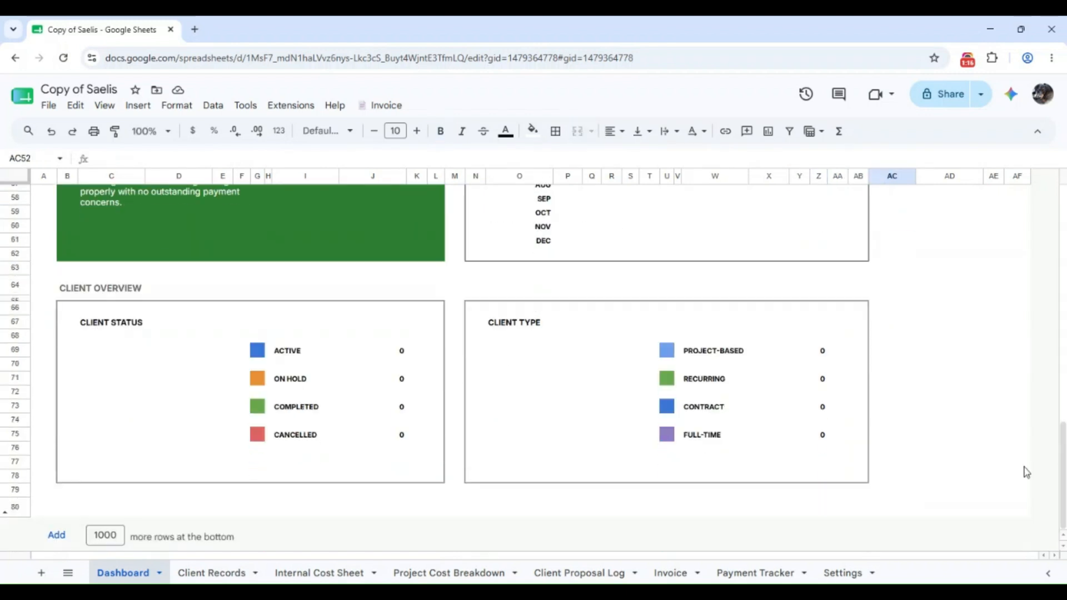
pyautogui.click(221, 573)
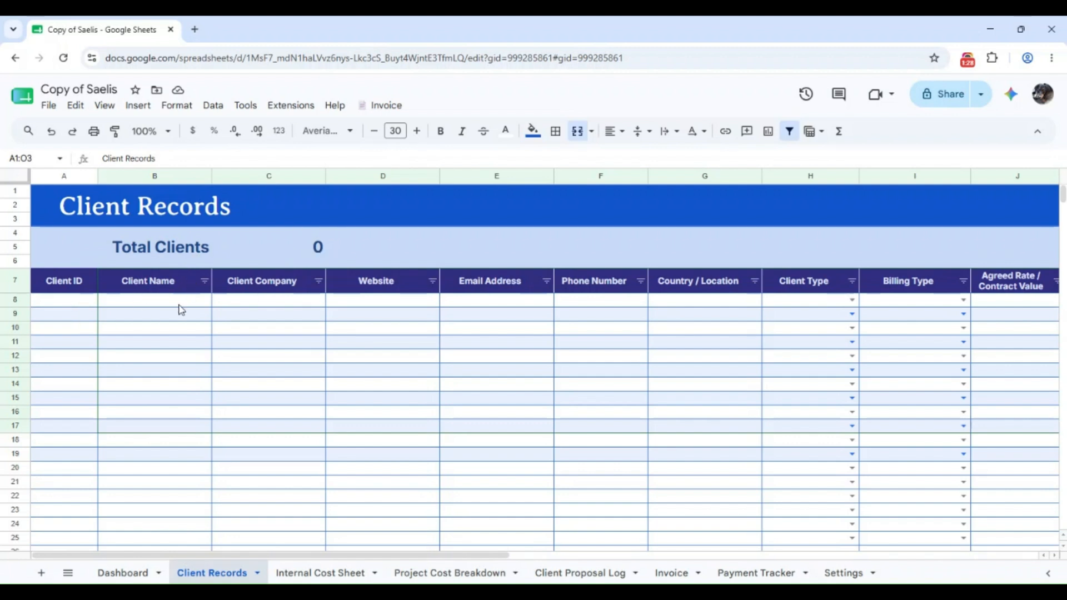
pyautogui.moveTo(477, 556); pyautogui.dragTo(968, 555)
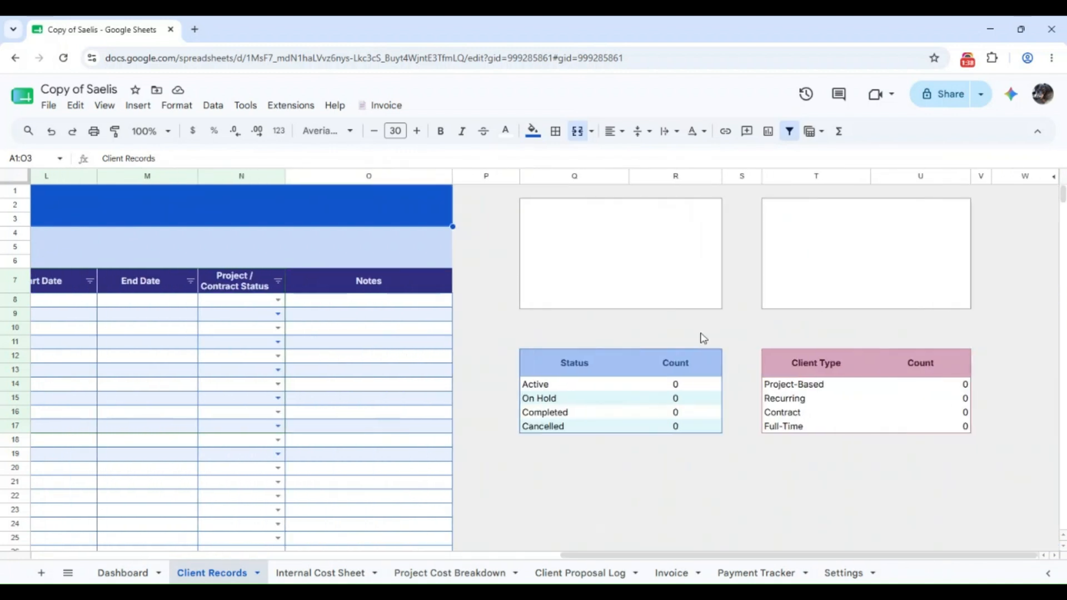
# Look through the Internal Cost Sheet and its logo placeholder, then move to Project Cost Breakdown
pyautogui.click(320, 572)
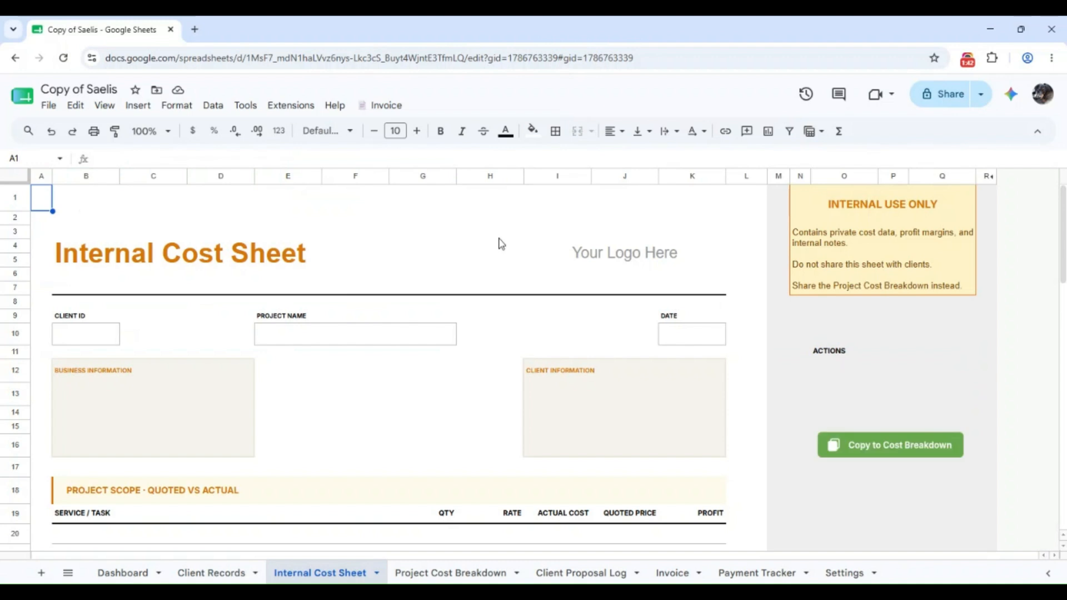
pyautogui.click(602, 246)
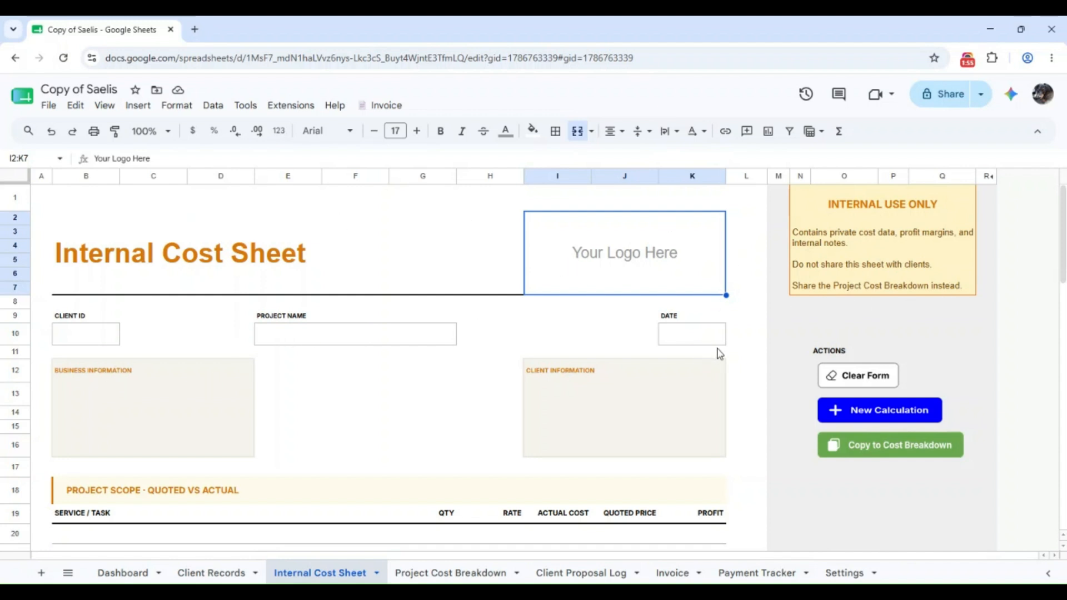
pyautogui.scroll(-10, 886, 453)
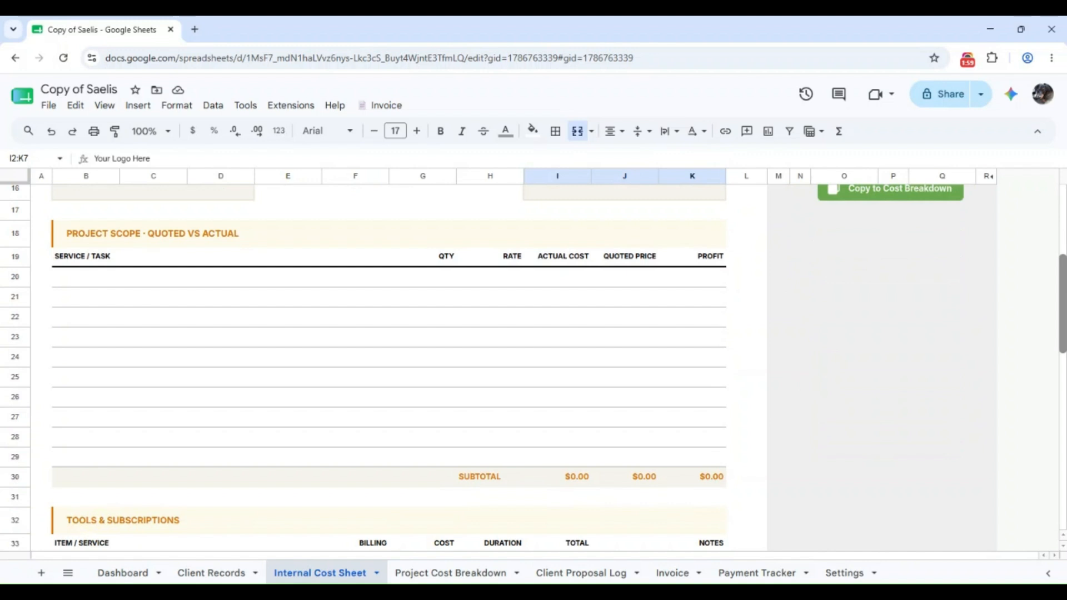
pyautogui.scroll(6, 424, 412)
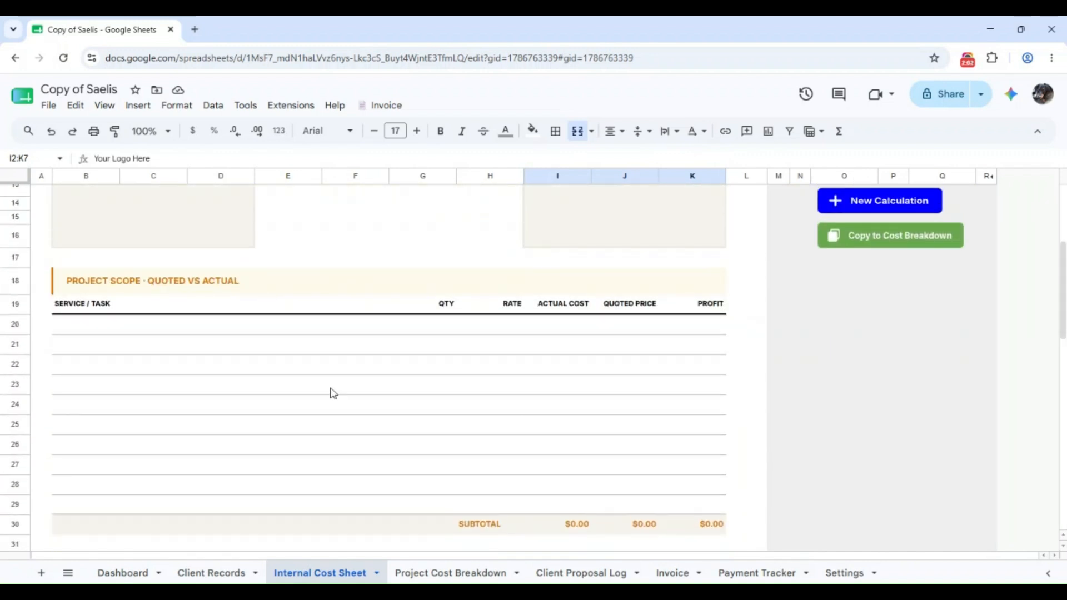
pyautogui.scroll(-4, 1063, 356)
pyautogui.scroll(-1, 1063, 355)
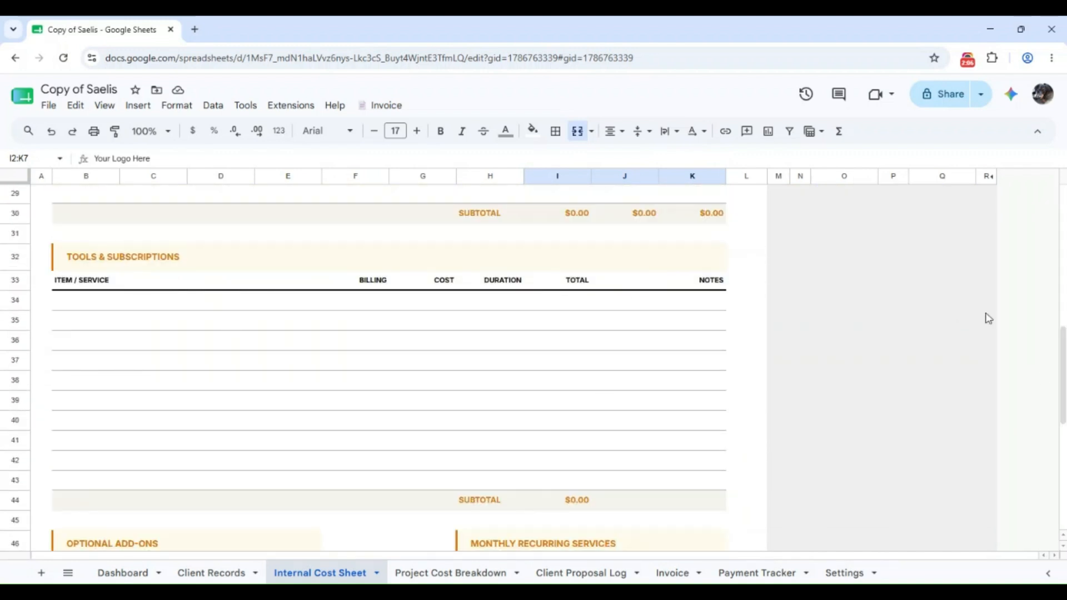
pyautogui.scroll(-4, 1062, 362)
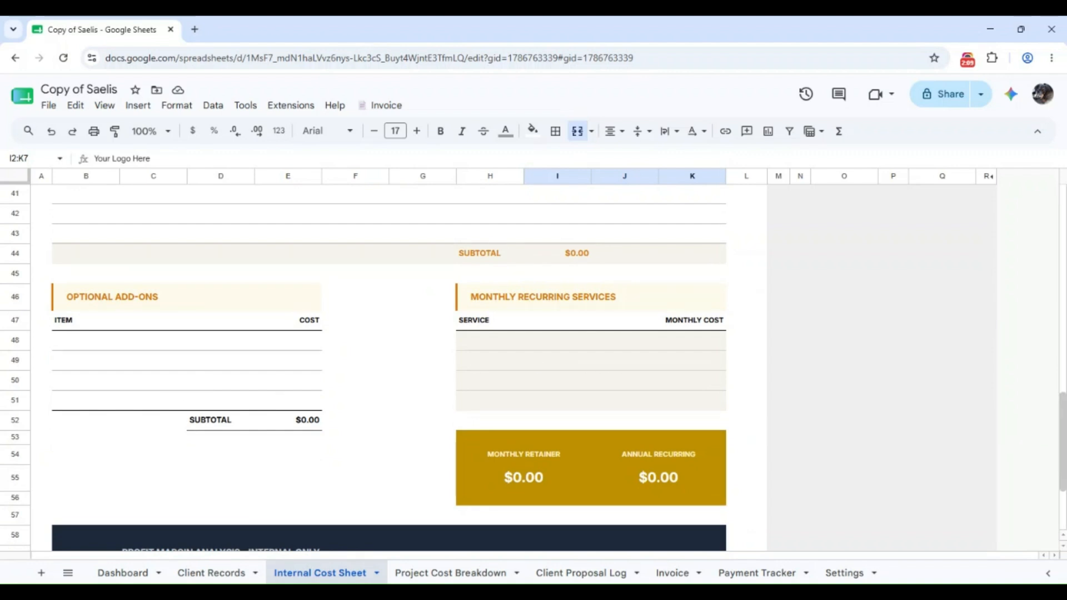
pyautogui.scroll(-2, 1058, 429)
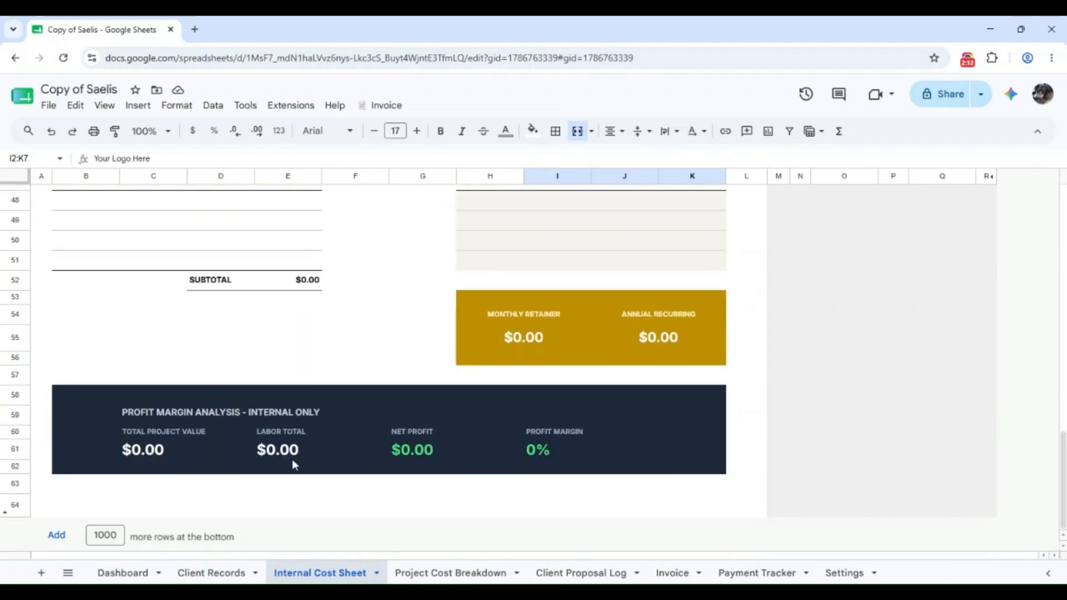
pyautogui.scroll(2, 1044, 483)
pyautogui.scroll(-2, 1036, 500)
pyautogui.scroll(15, 1036, 500)
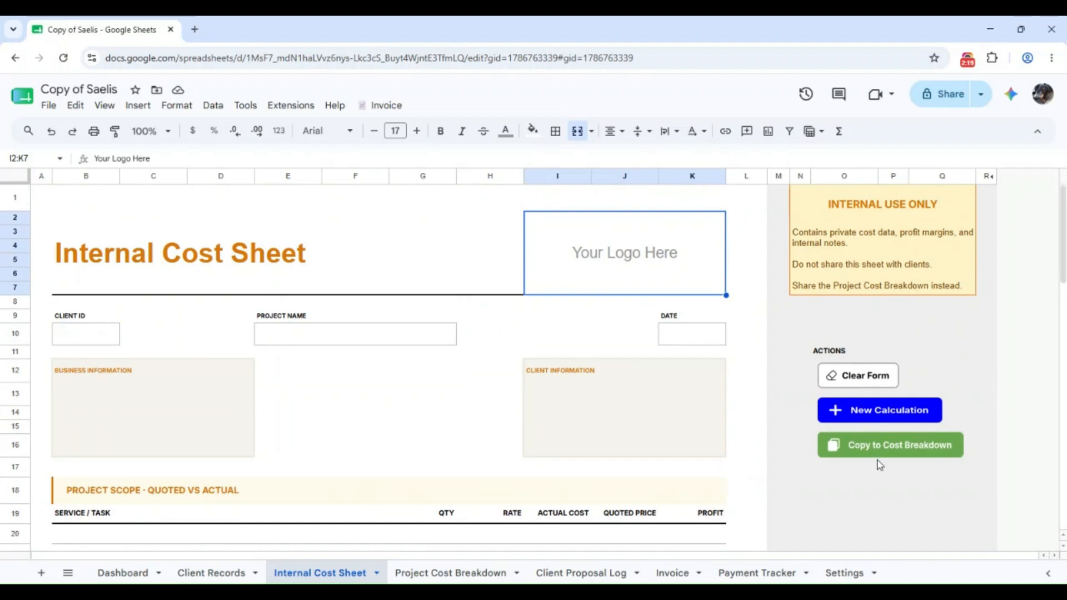
pyautogui.click(472, 573)
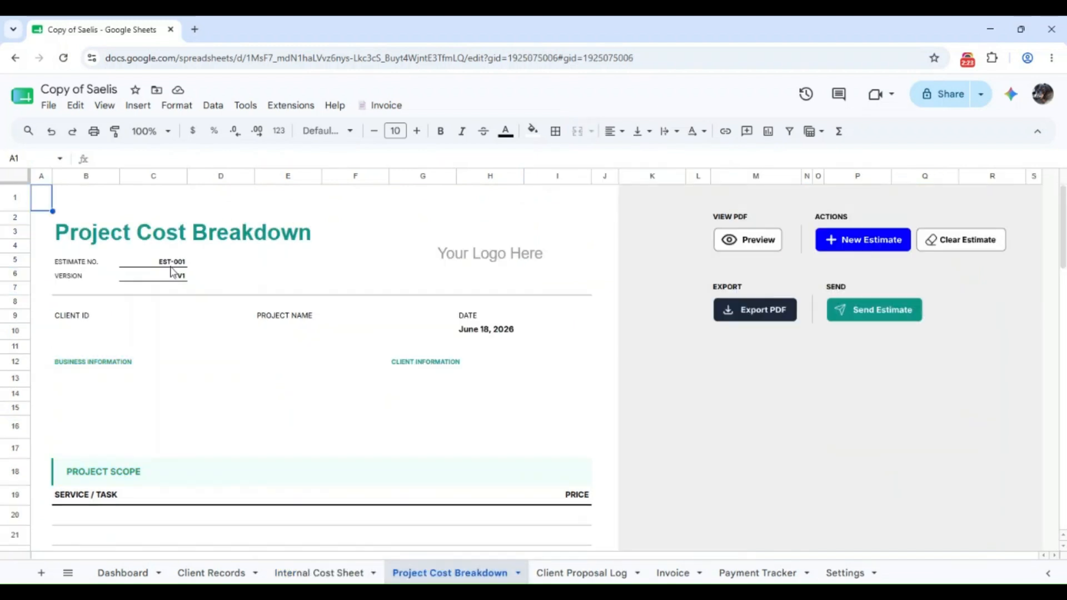
# Inspect estimate EST-001 and the logo placeholder in the cost breakdown, then go to Client Proposal Log
pyautogui.click(170, 268)
pyautogui.click(499, 273)
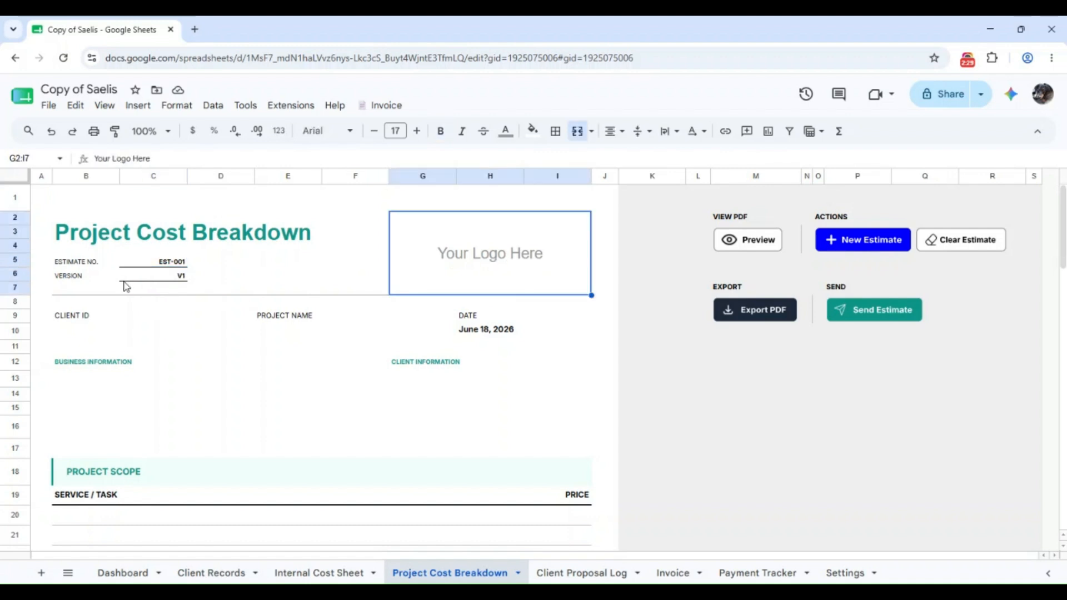
pyautogui.scroll(-4, 250, 265)
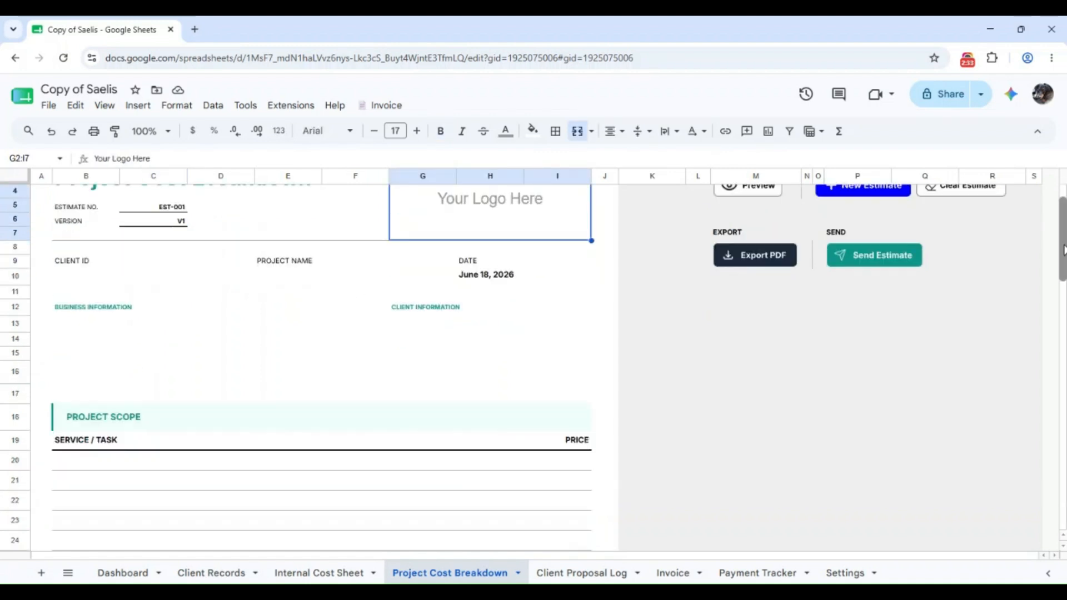
pyautogui.scroll(-8, 152, 374)
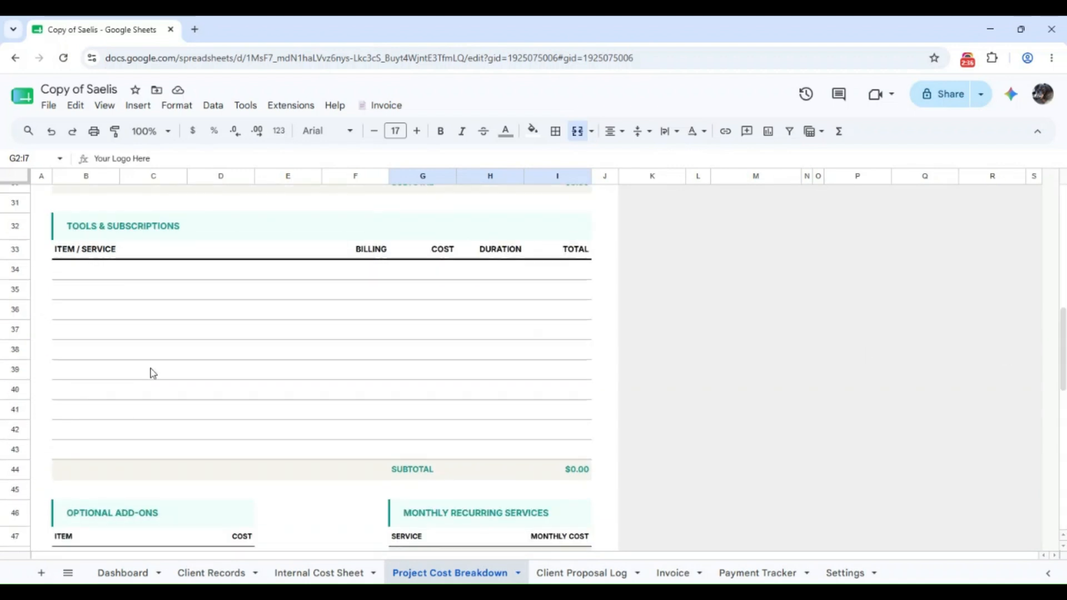
pyautogui.scroll(-3, 528, 474)
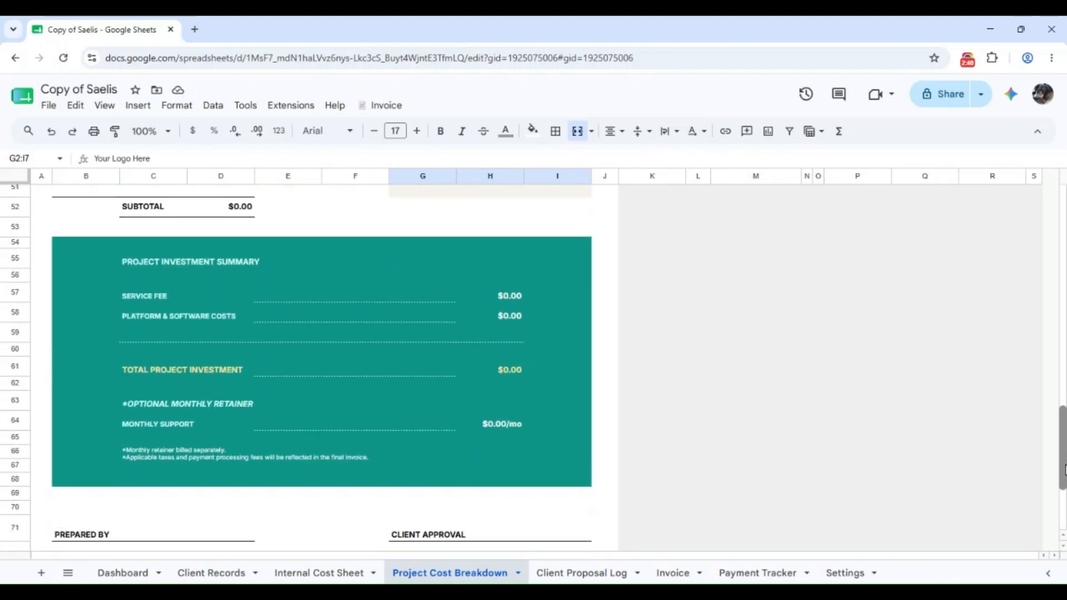
pyautogui.scroll(-3, 902, 381)
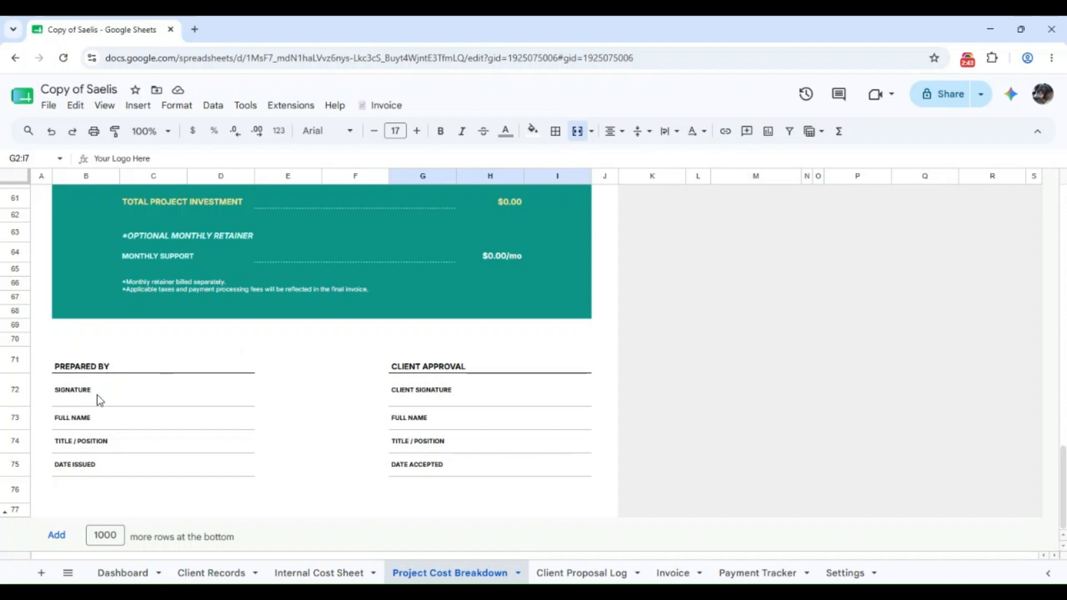
pyautogui.moveTo(1063, 486); pyautogui.dragTo(1063, 225)
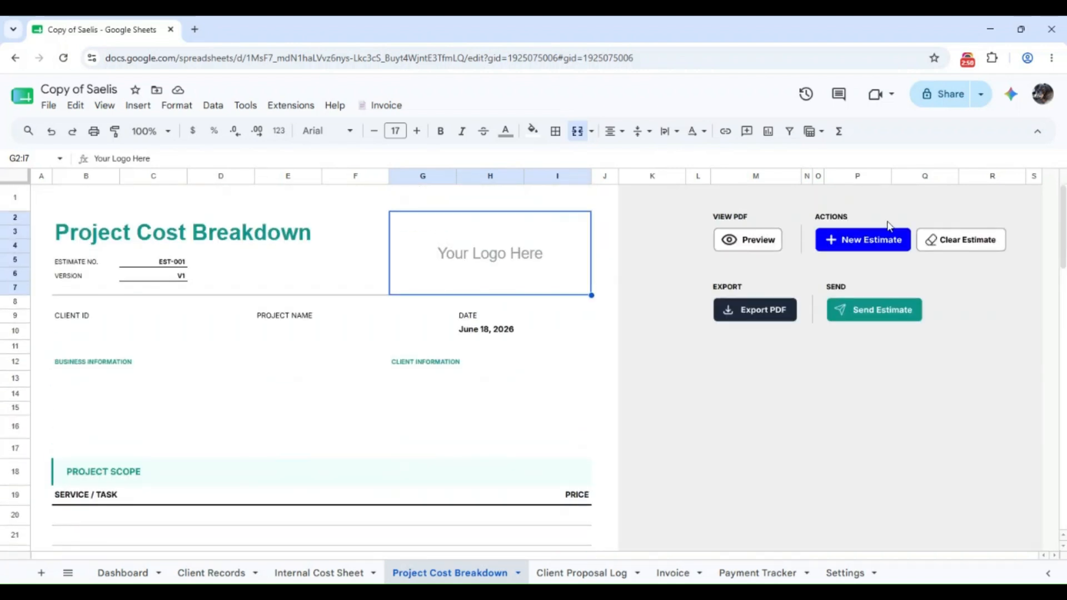
pyautogui.click(580, 573)
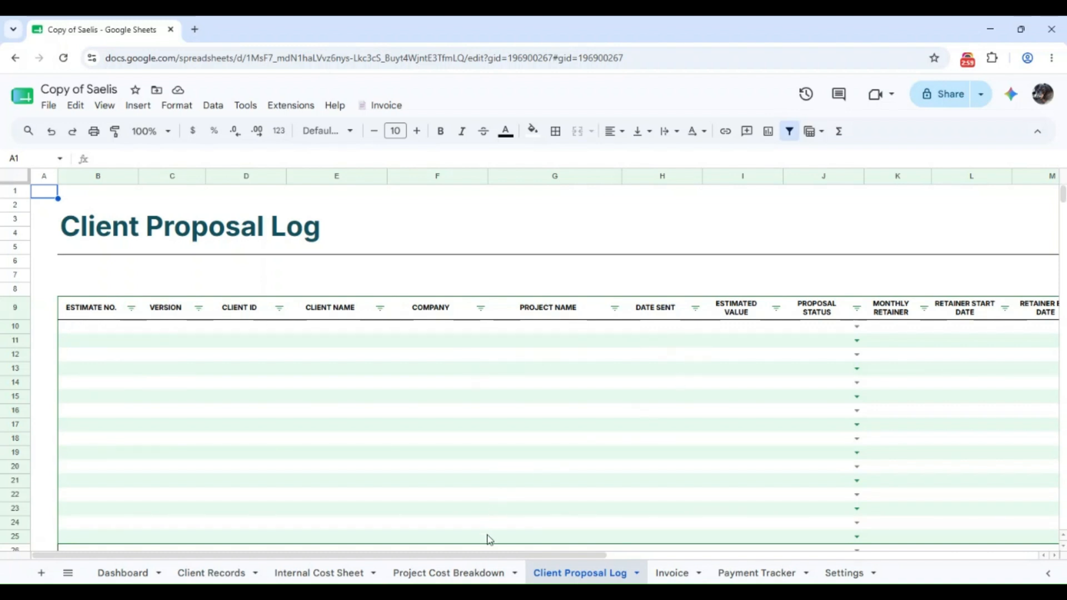
# Preview the cost breakdown PDF linked from the EST-001 proposal entry in cell B10
pyautogui.moveTo(486, 555); pyautogui.dragTo(916, 558)
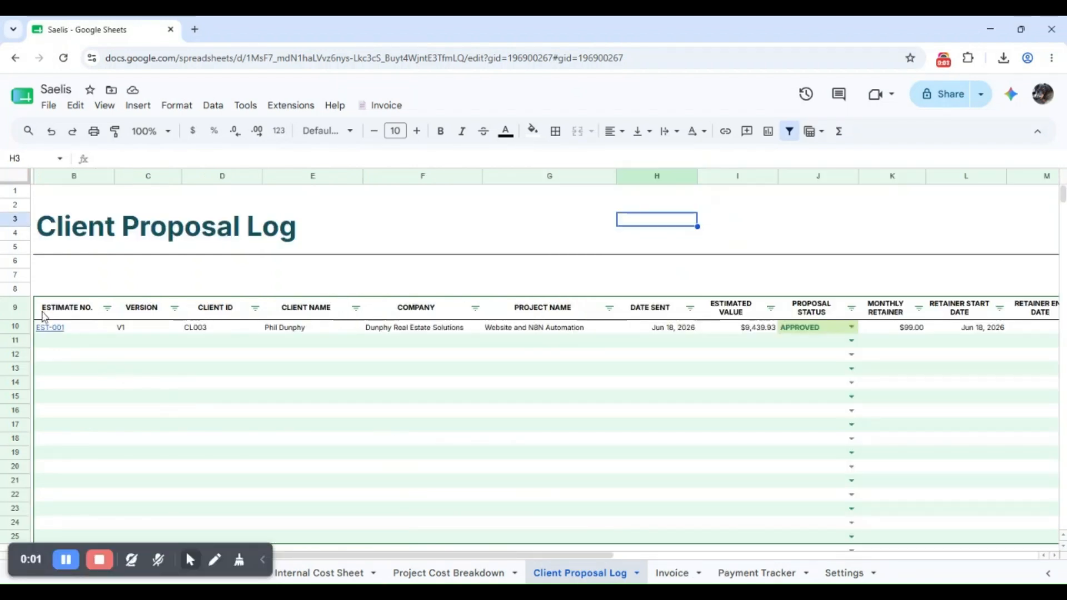
pyautogui.click(59, 329)
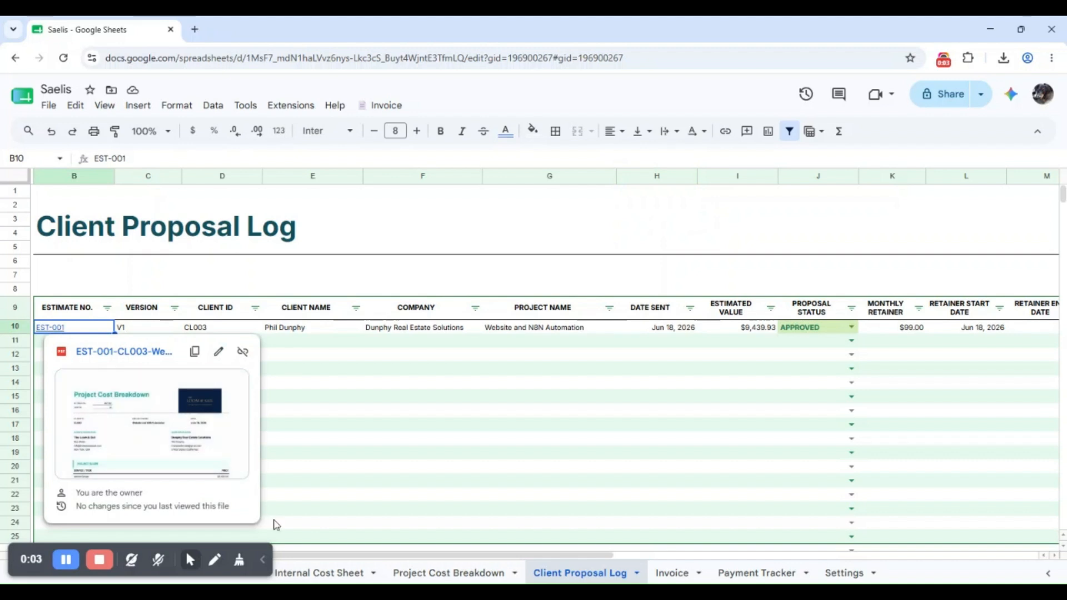
pyautogui.moveTo(303, 557); pyautogui.dragTo(896, 408)
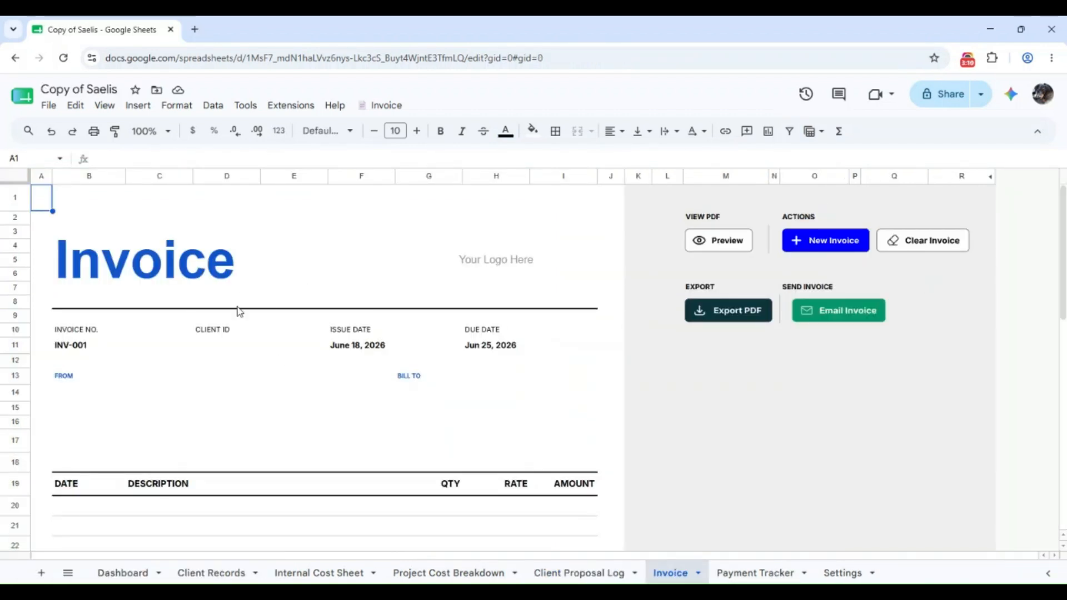
# Preview invoice INV-003 as a one-page PDF totalling $5,616.00
pyautogui.scroll(-5, 274, 268)
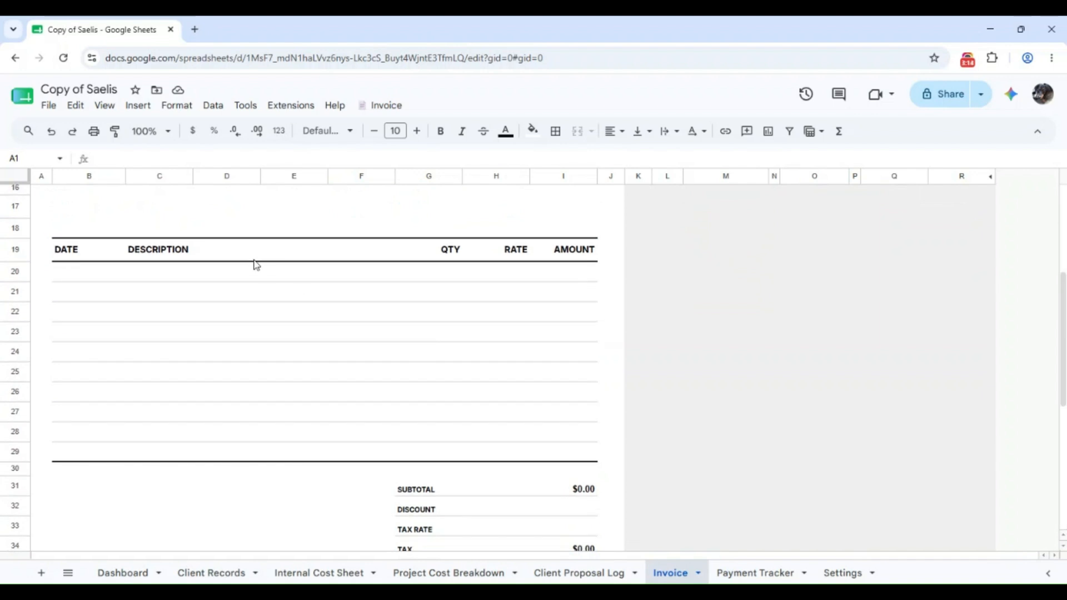
pyautogui.scroll(-5, 958, 417)
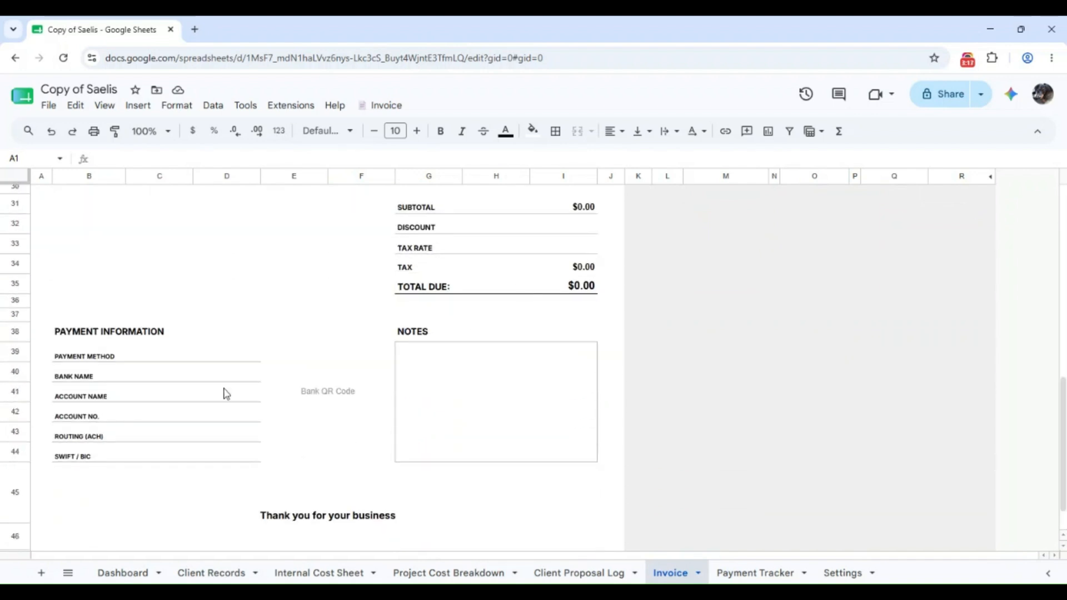
pyautogui.scroll(-1, 226, 393)
pyautogui.scroll(10, 518, 334)
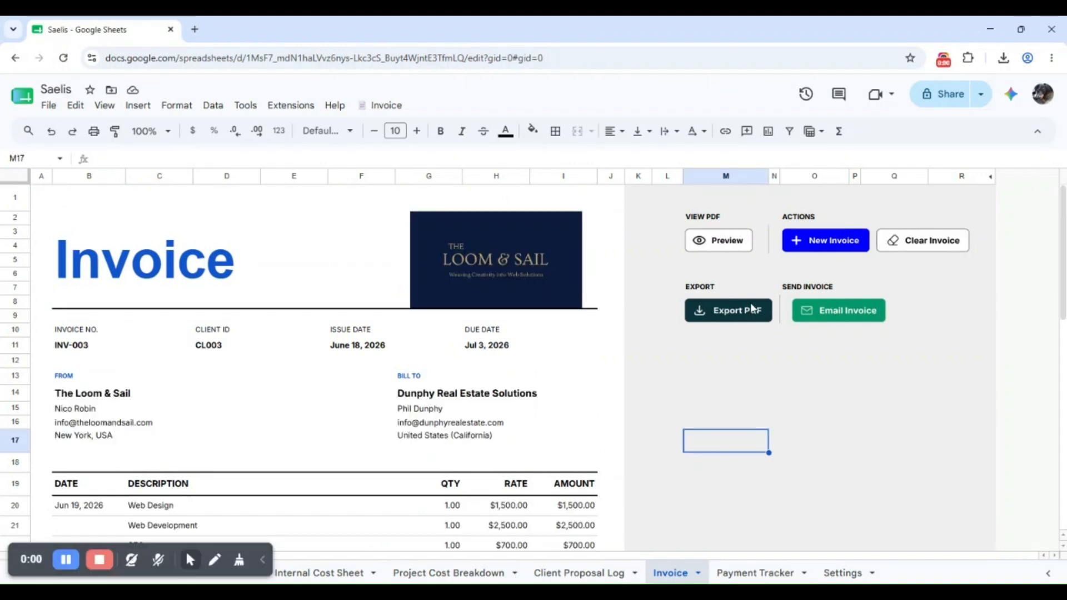
pyautogui.click(717, 240)
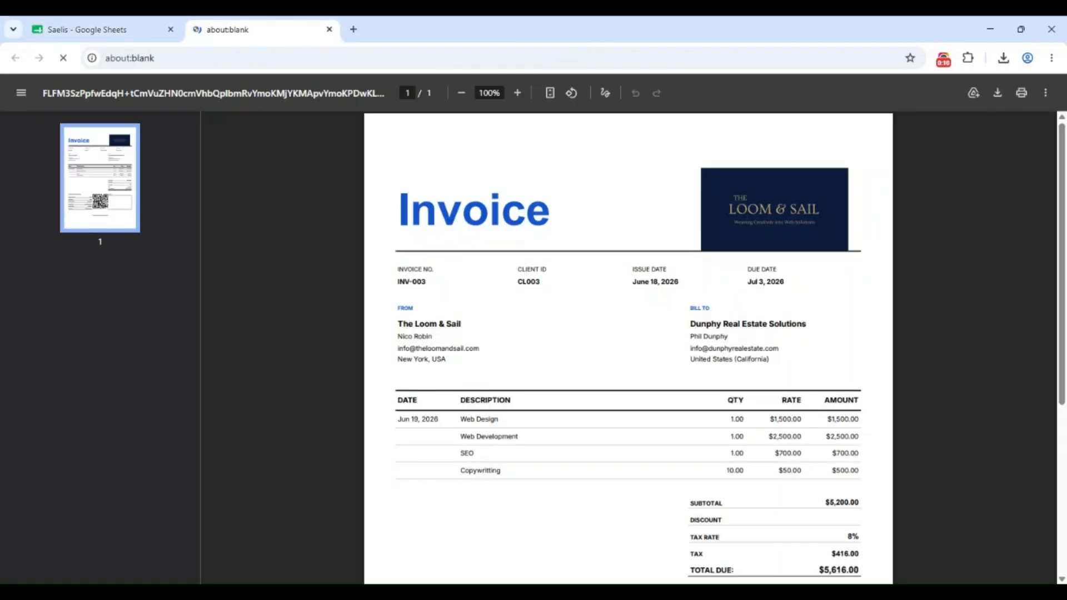
pyautogui.scroll(-4, 1043, 296)
pyautogui.scroll(-1, 1039, 355)
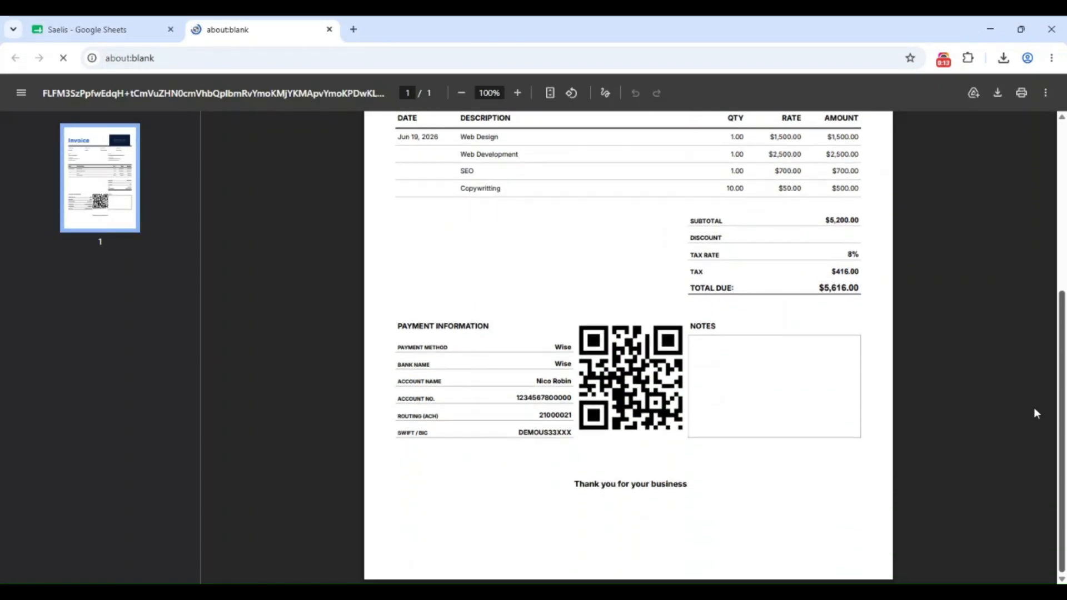
pyautogui.scroll(5, 1033, 411)
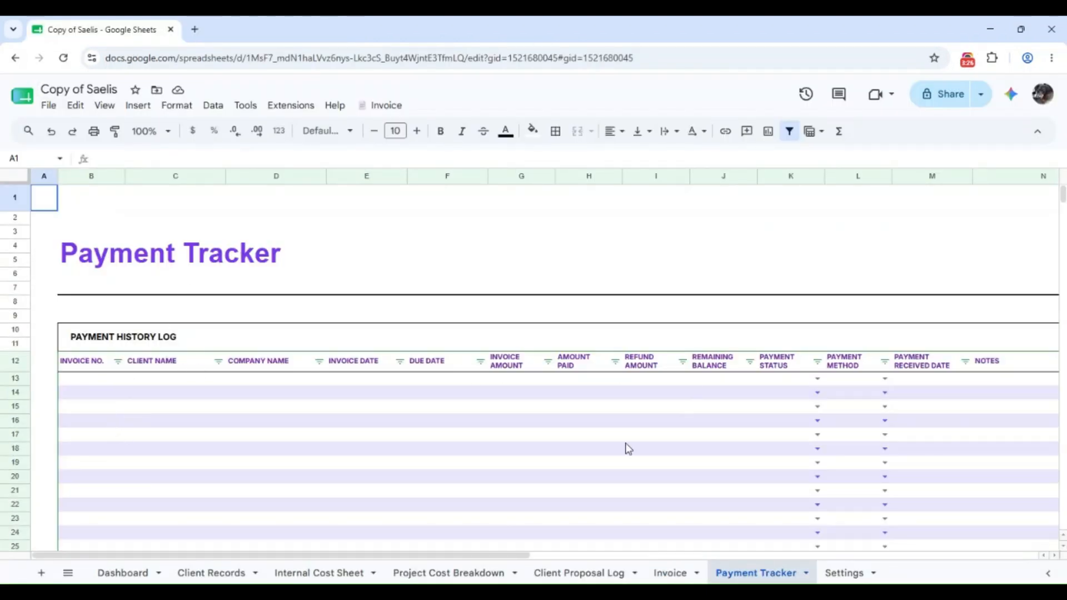
# Review the Payment Tracker's INV-001 entry and summary cards showing $184.00 unpaid
pyautogui.moveTo(426, 555); pyautogui.dragTo(934, 554)
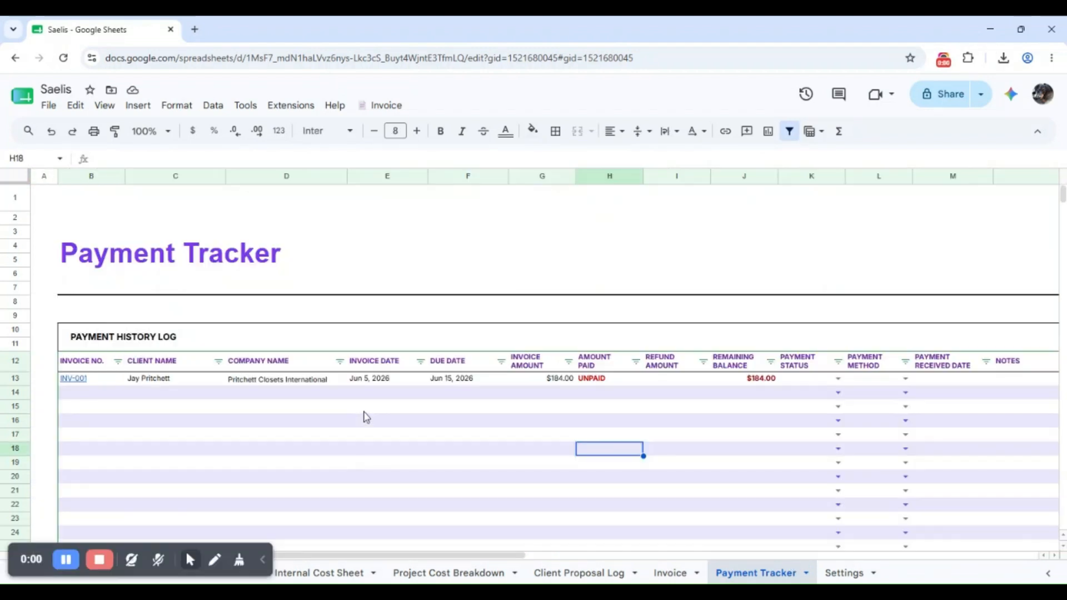
pyautogui.click(83, 407)
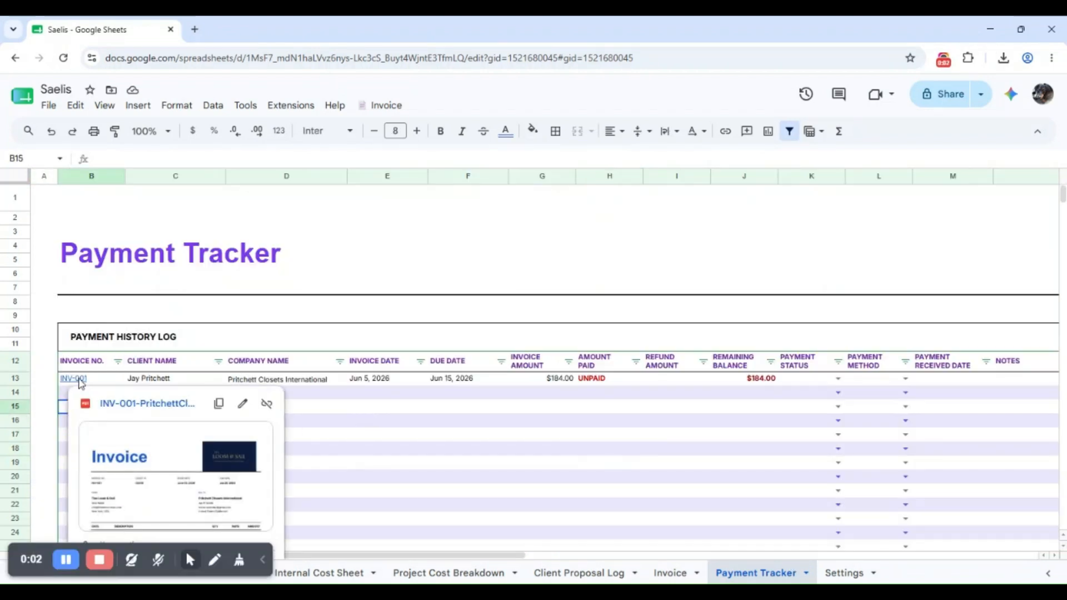
pyautogui.click(359, 478)
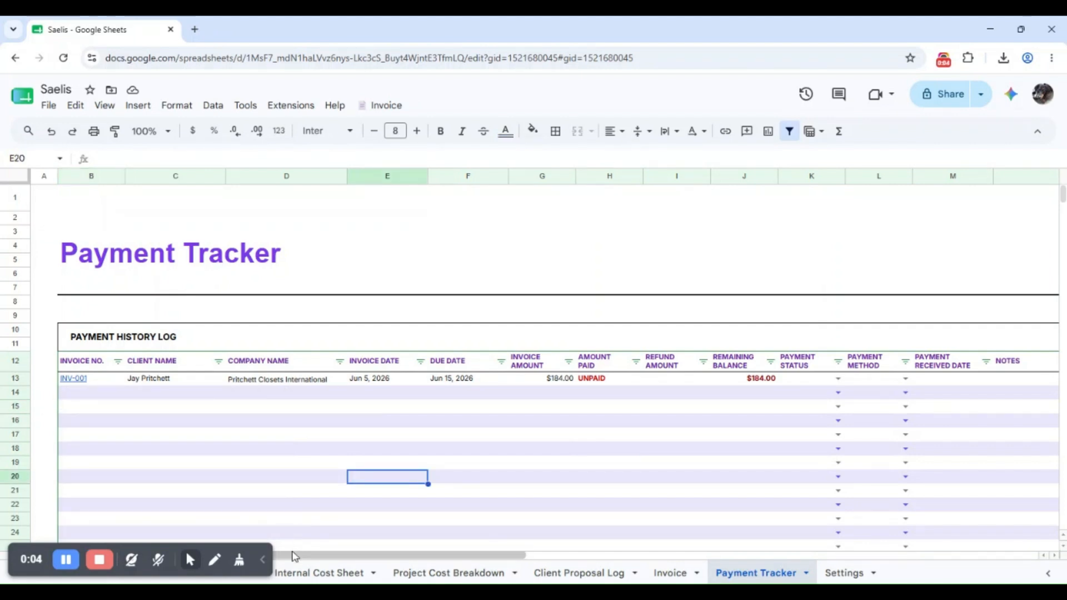
pyautogui.moveTo(300, 558); pyautogui.dragTo(825, 572)
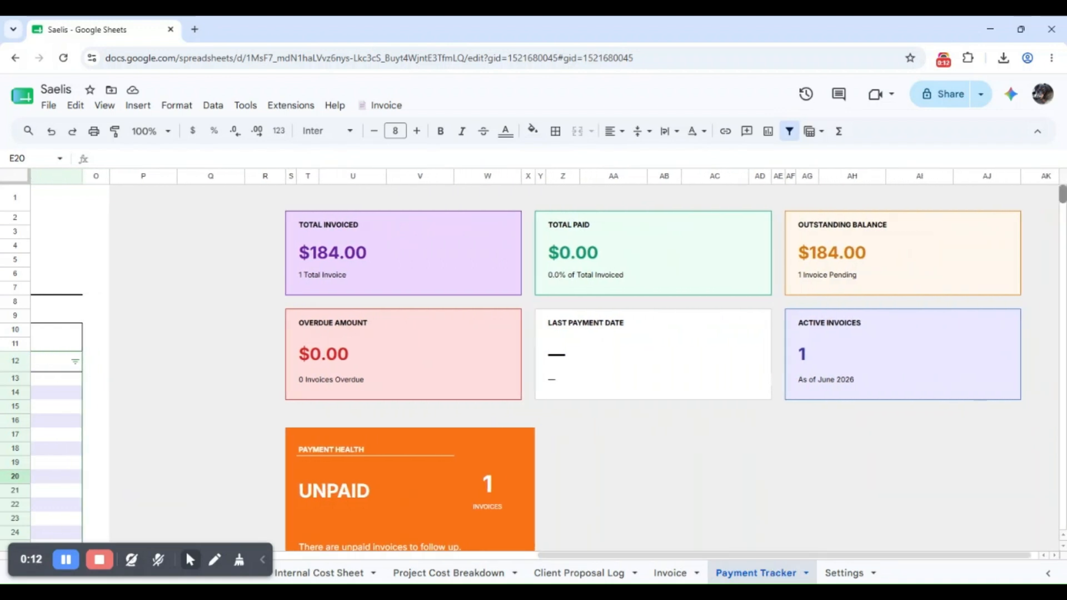
pyautogui.scroll(-4, 556, 361)
pyautogui.scroll(4, 556, 361)
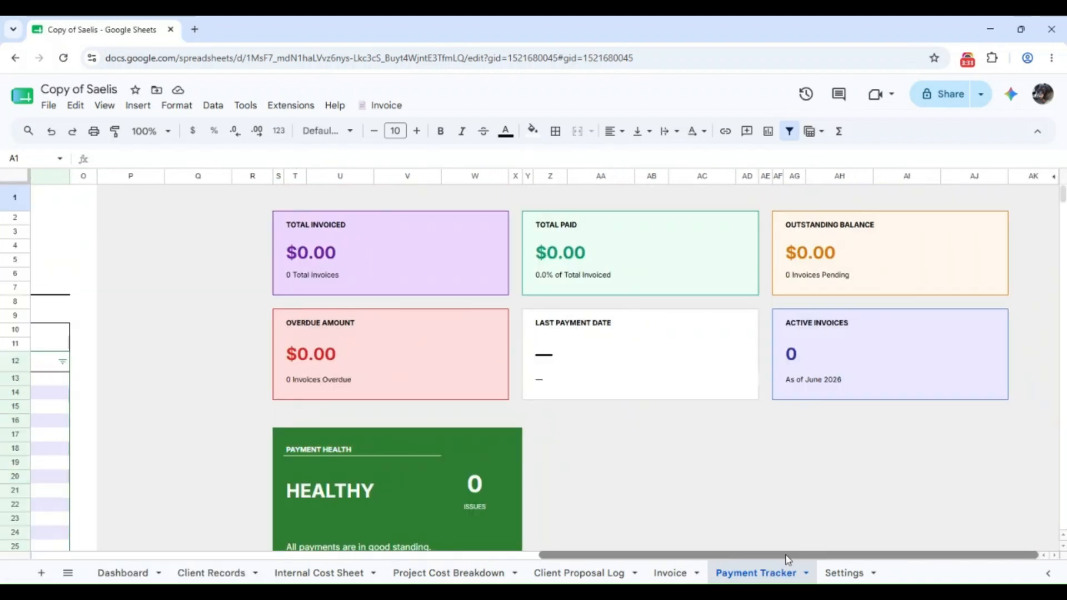
pyautogui.moveTo(786, 555); pyautogui.dragTo(661, 566)
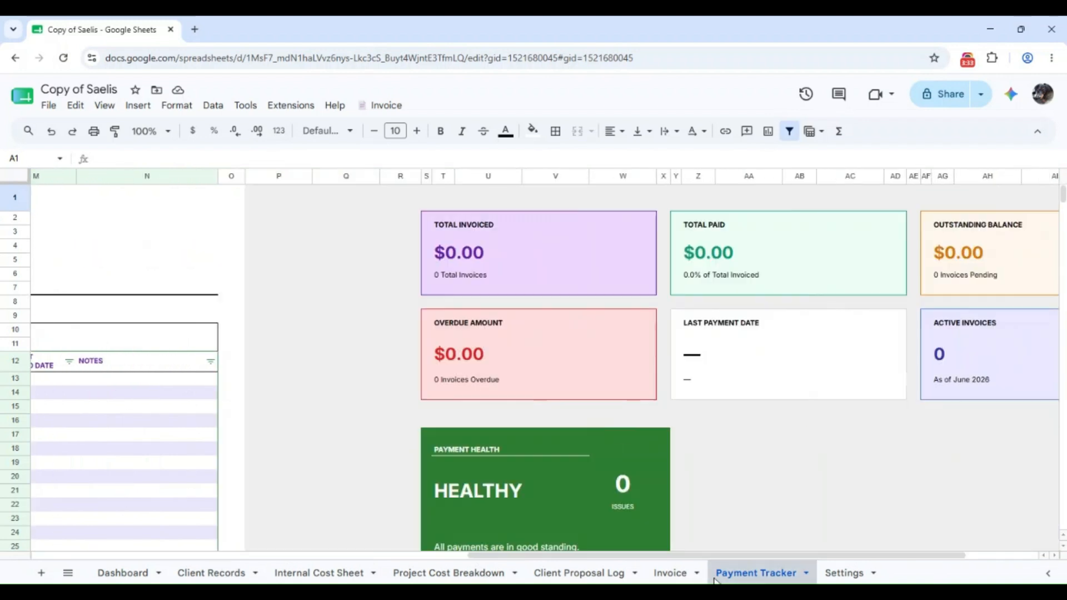
pyautogui.click(857, 573)
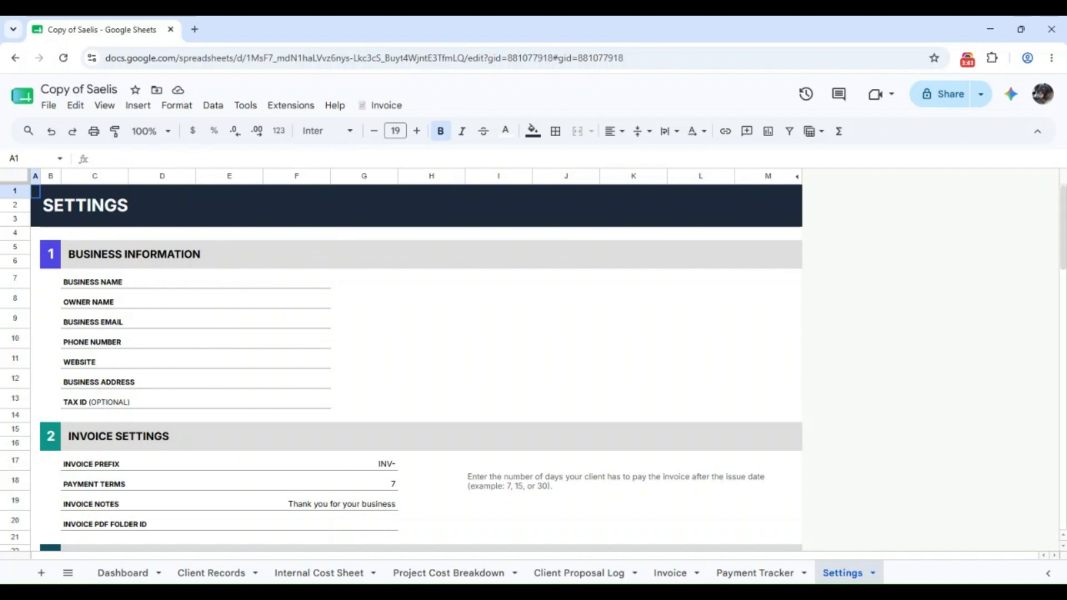
# Scroll through the Settings sections and leave Default Paper Size at A4
pyautogui.scroll(-4, 1055, 280)
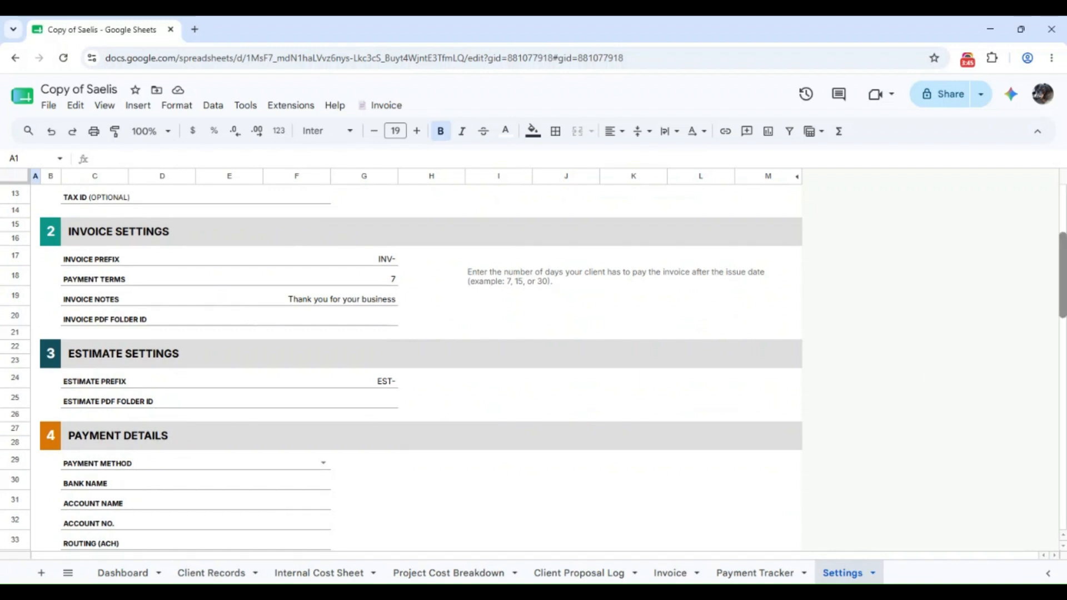
pyautogui.scroll(-3, 132, 347)
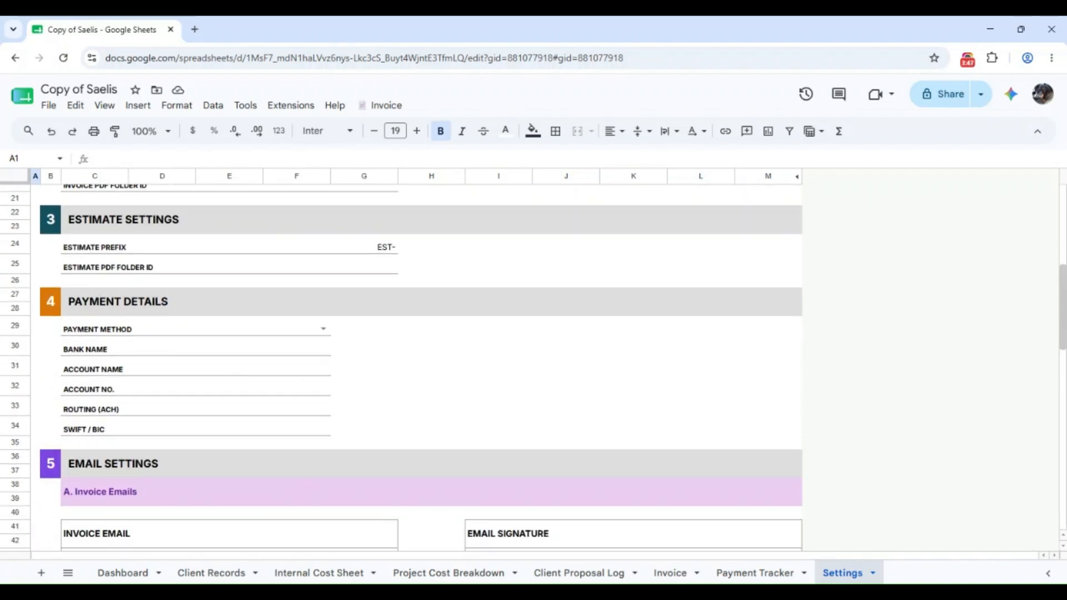
pyautogui.scroll(-5, 948, 360)
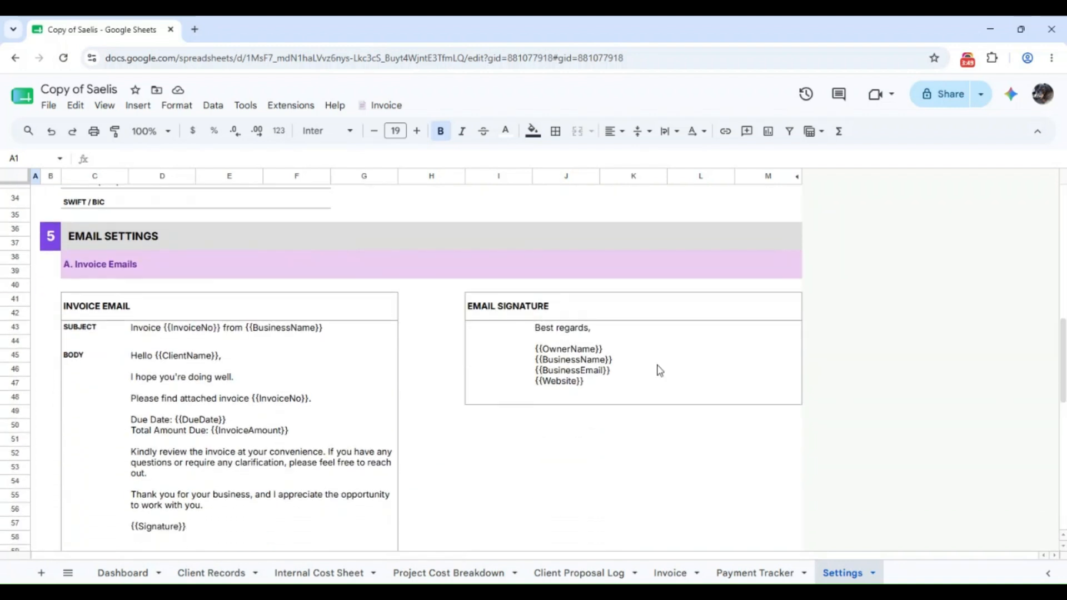
pyautogui.scroll(-10, 559, 382)
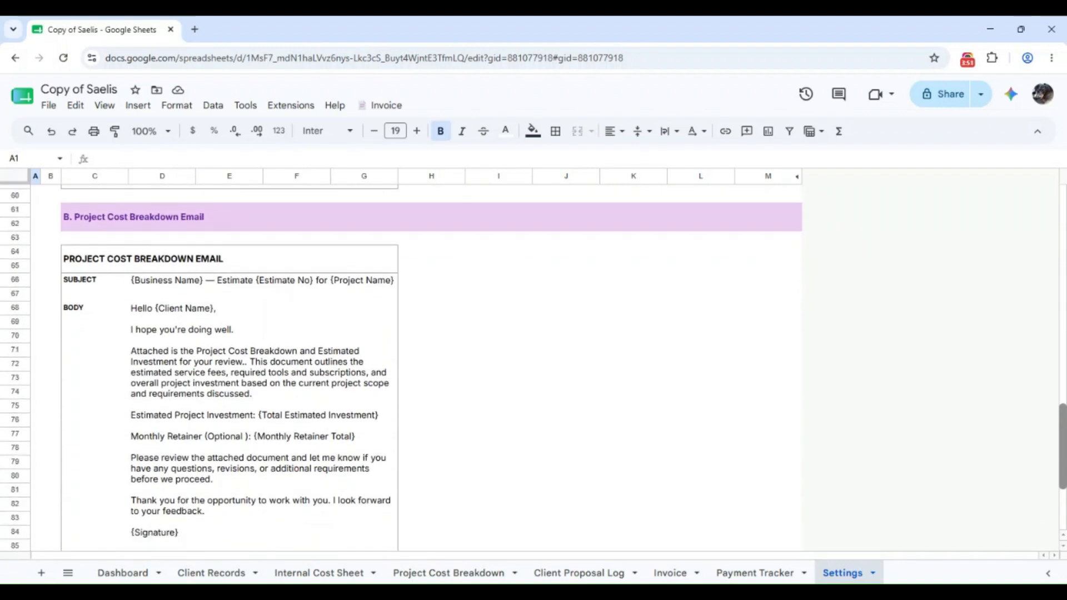
pyautogui.scroll(-5, 533, 366)
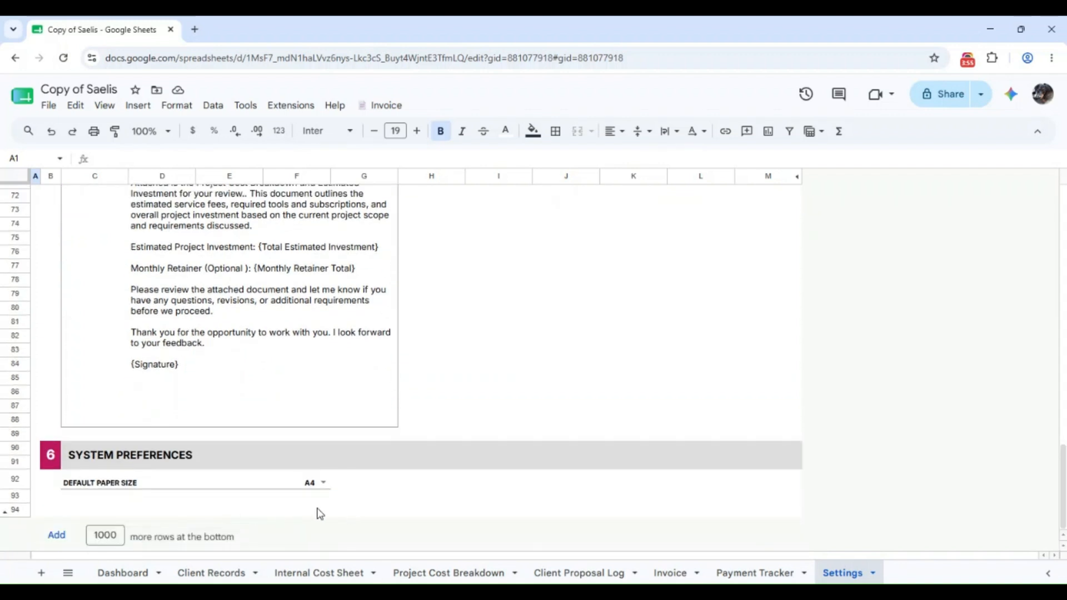
pyautogui.click(313, 487)
pyautogui.click(428, 492)
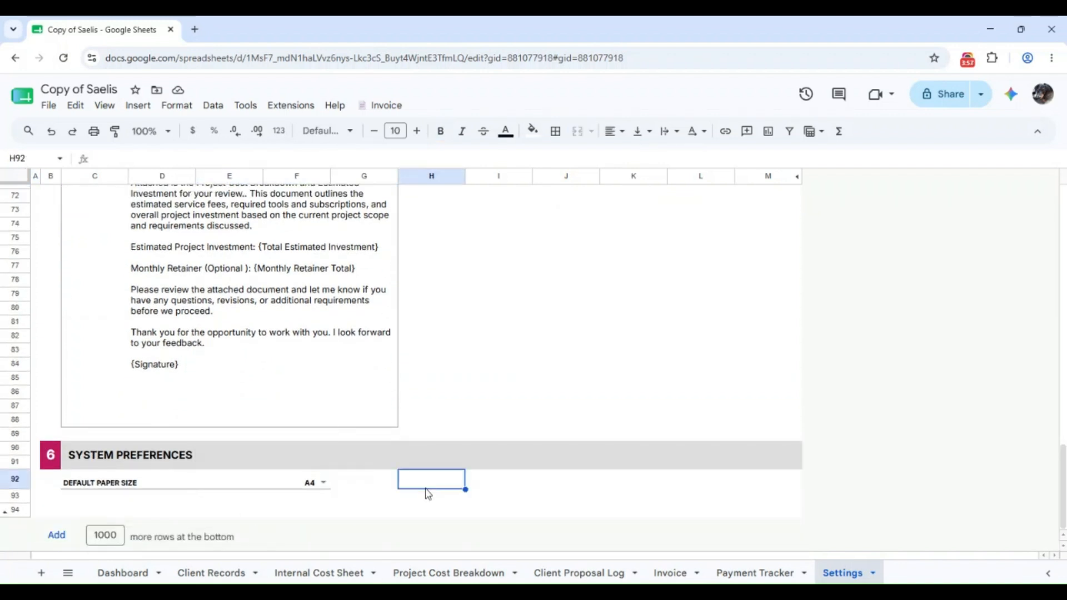
pyautogui.moveTo(1062, 451); pyautogui.dragTo(1063, 241)
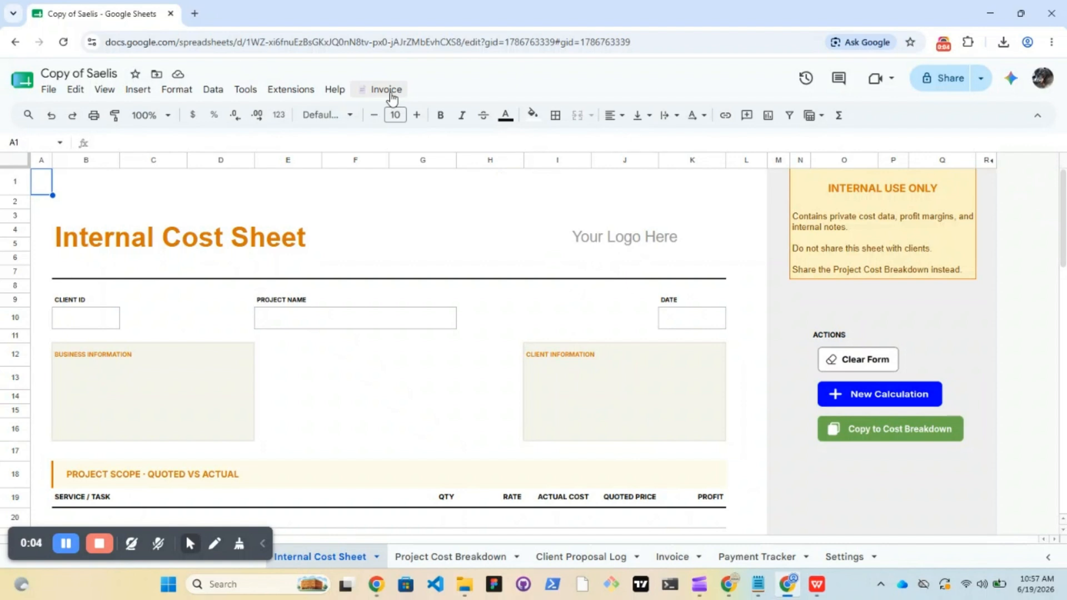
# Try Invoice > Send Invoice and cancel the authorization prompt
pyautogui.click(390, 95)
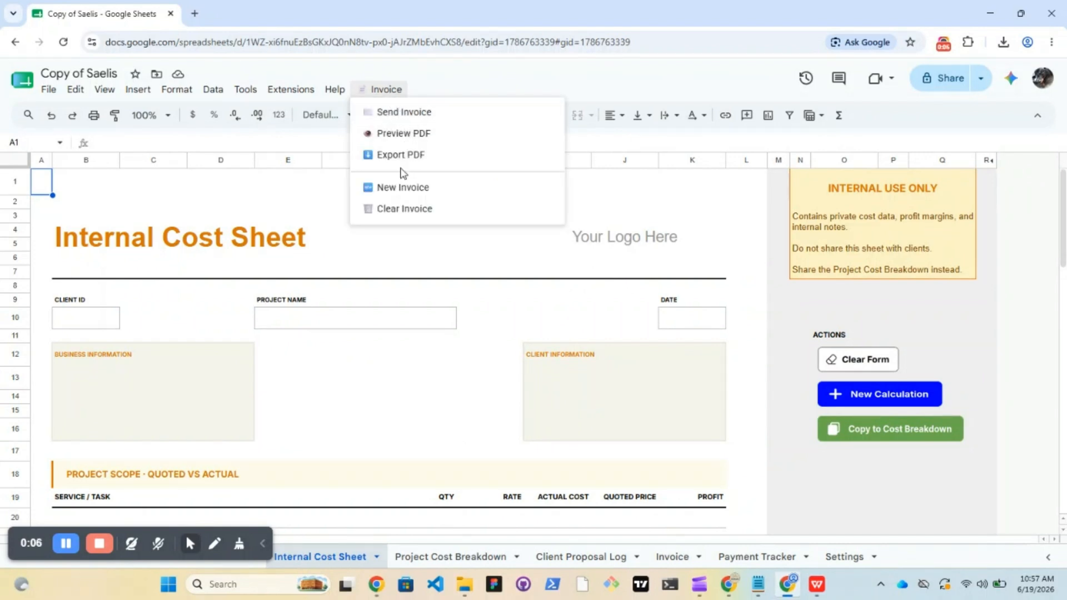
pyautogui.click(427, 119)
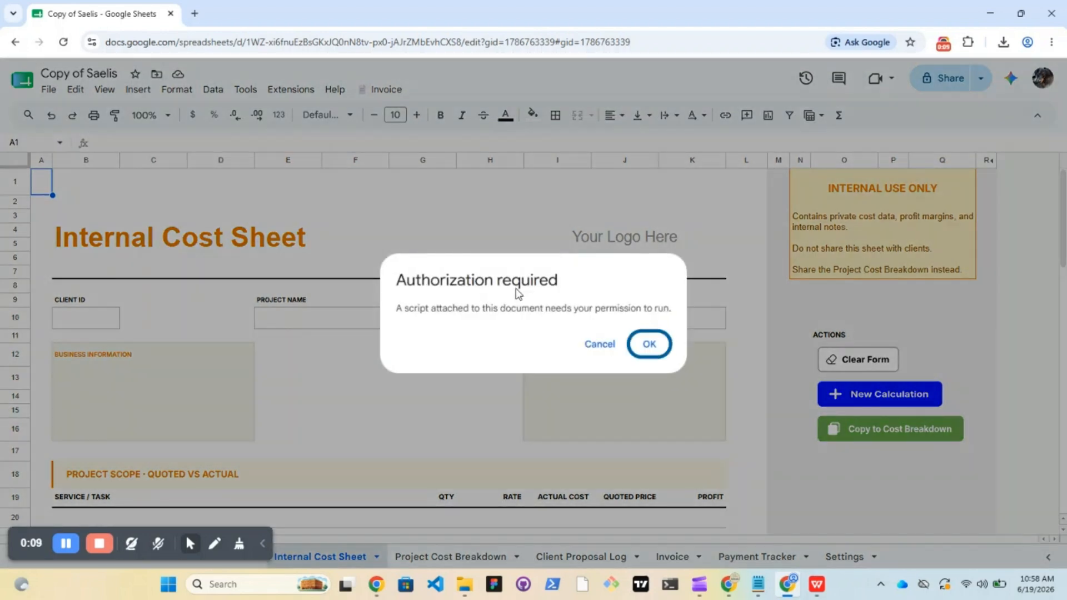
pyautogui.click(599, 344)
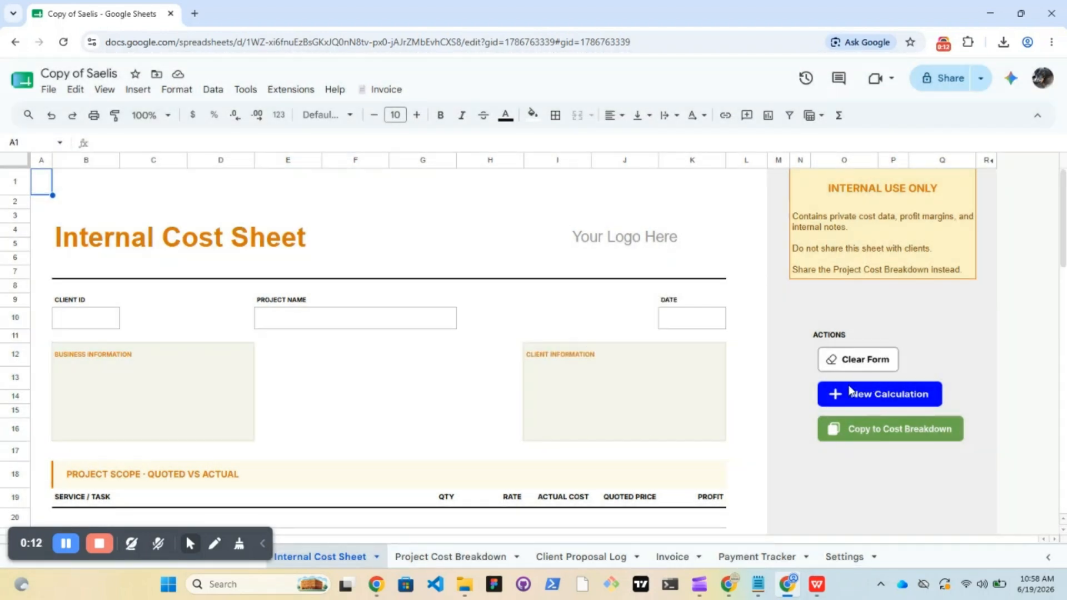
# Run Clear Form, grant Invoice Automation all requested permissions, and acknowledge the cleared sheet
pyautogui.click(849, 362)
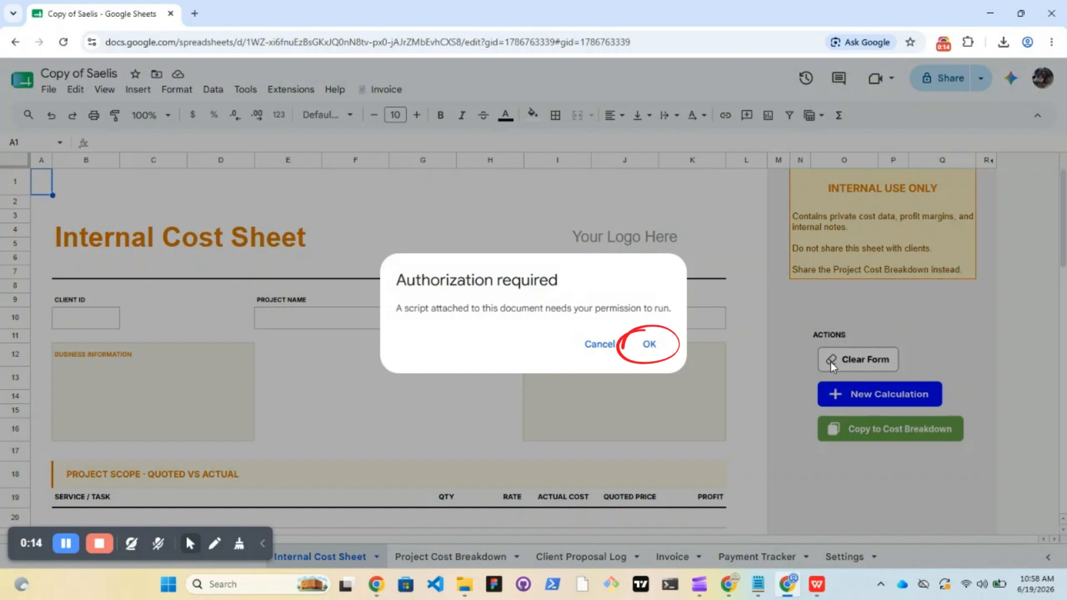
pyautogui.click(647, 345)
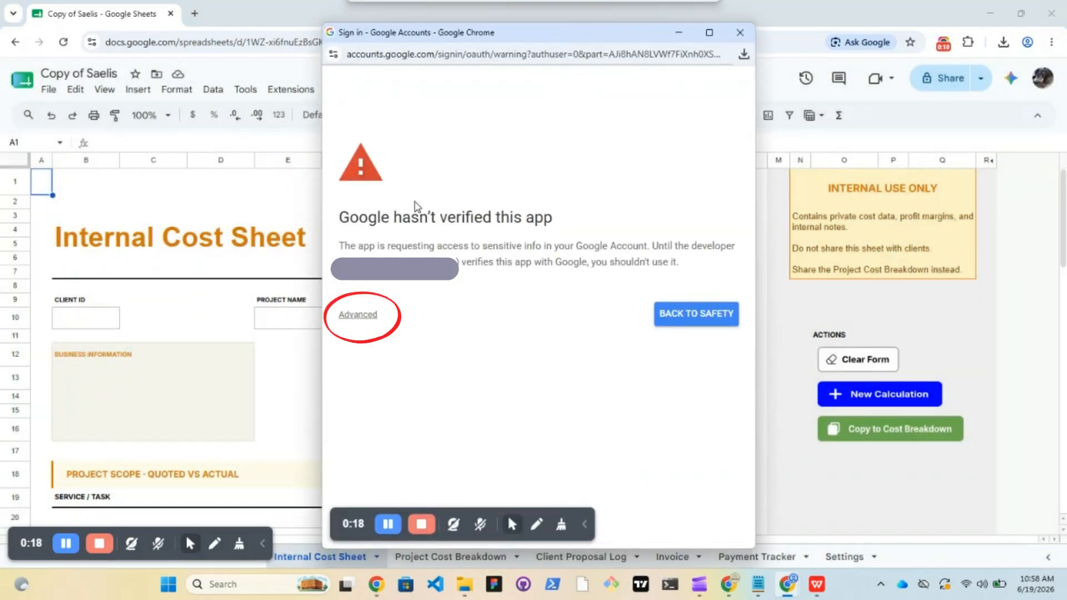
pyautogui.click(358, 316)
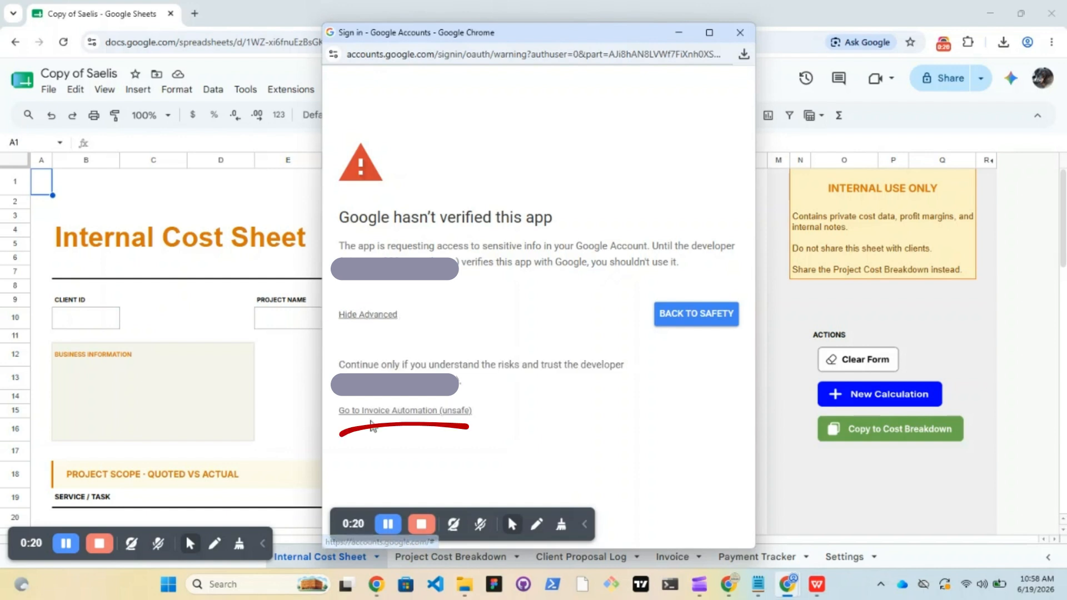
pyautogui.click(376, 411)
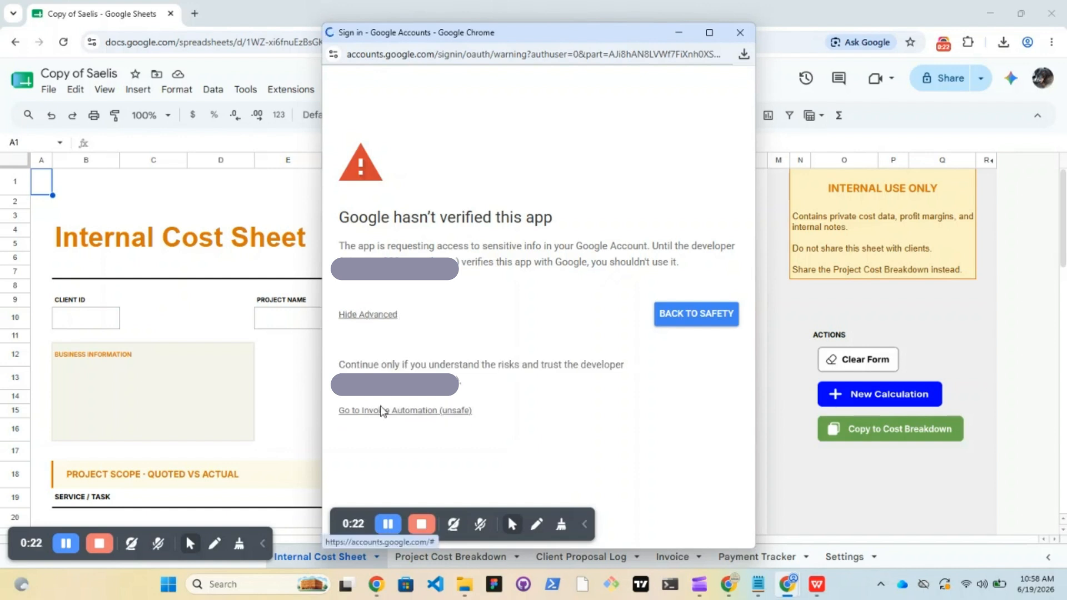
pyautogui.scroll(-5, 710, 397)
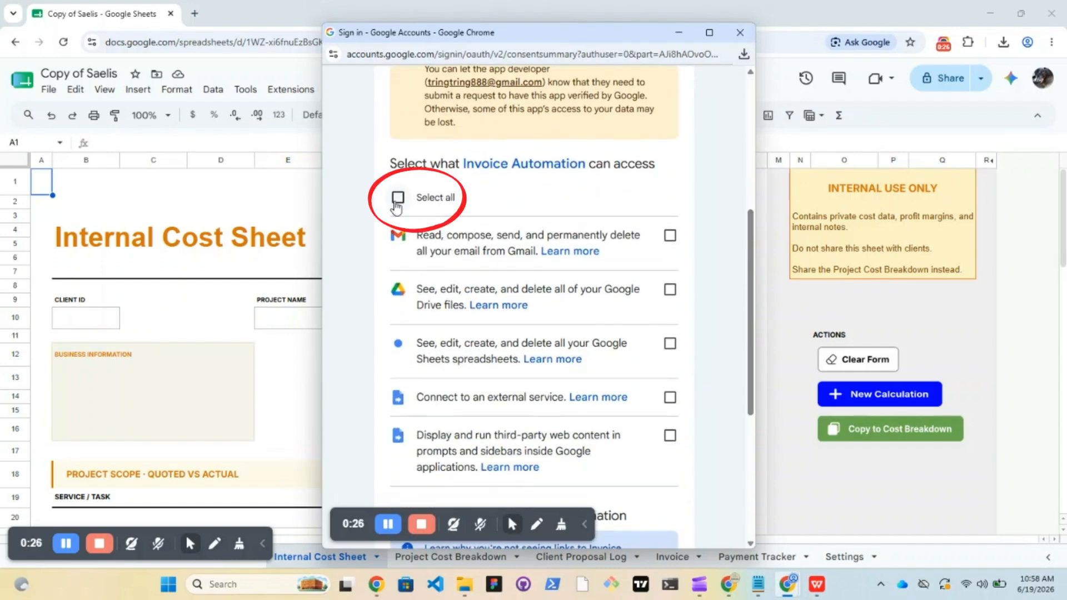
pyautogui.click(398, 198)
pyautogui.scroll(-5, 733, 333)
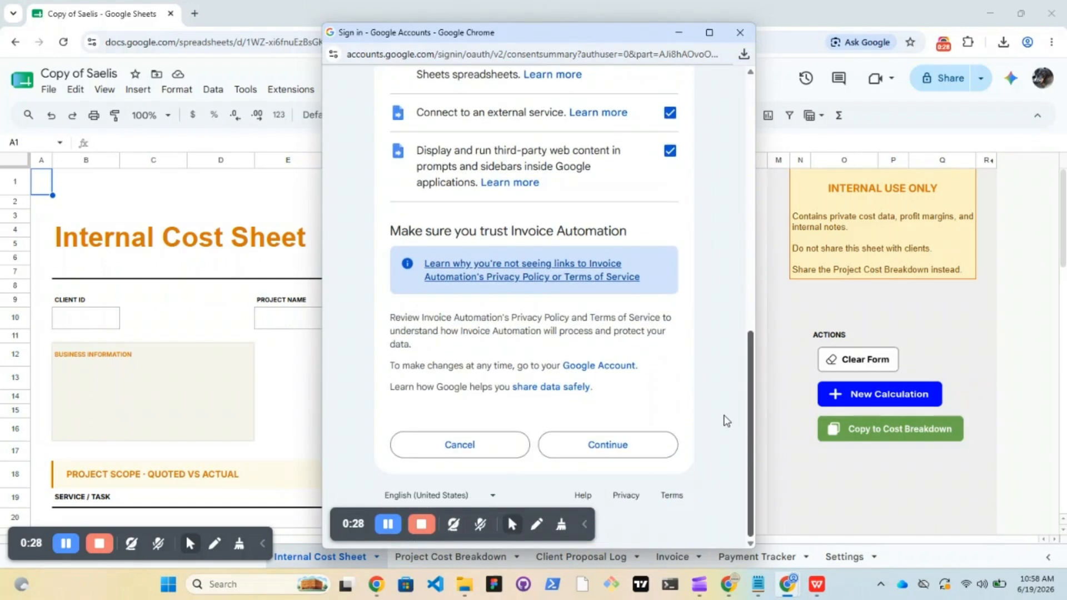
pyautogui.click(612, 443)
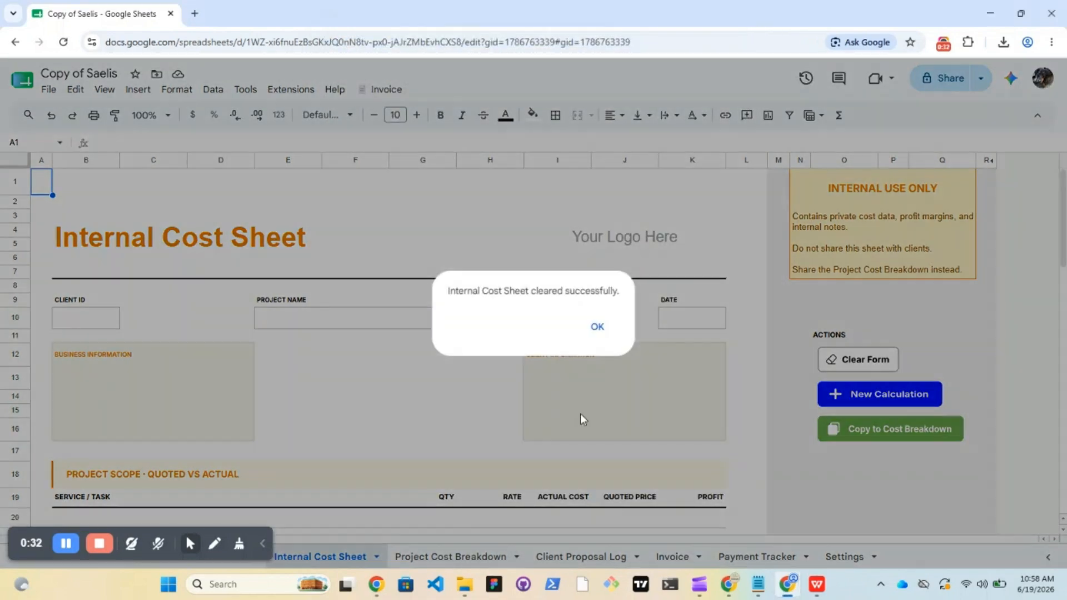
pyautogui.click(598, 325)
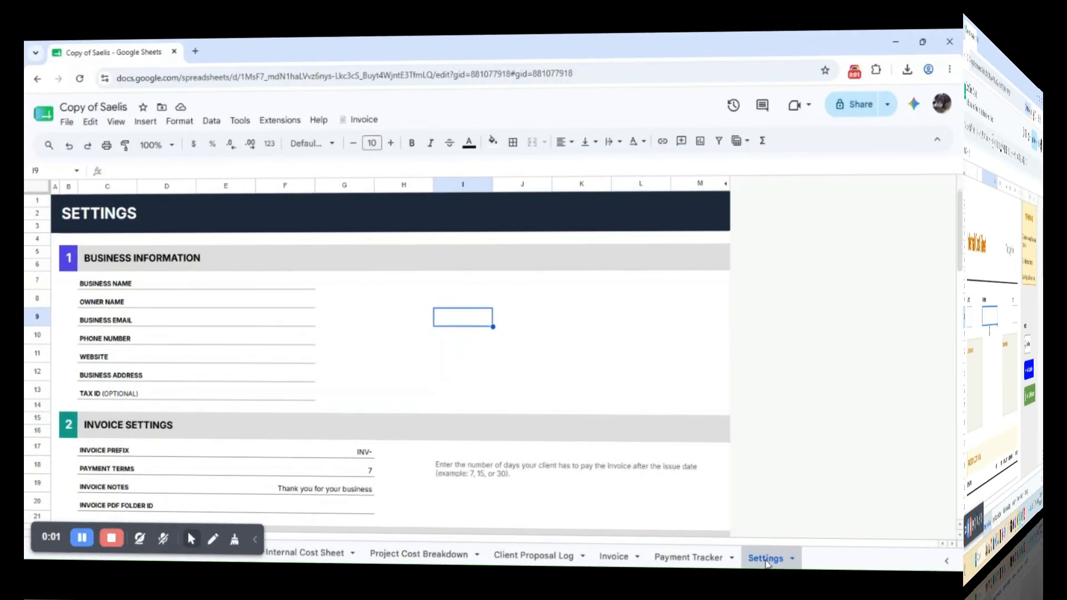
# Enter business name 'The Loom & Sail', the owner's name and the business e-mail
pyautogui.doubleClick(766, 560)
pyautogui.click(700, 507)
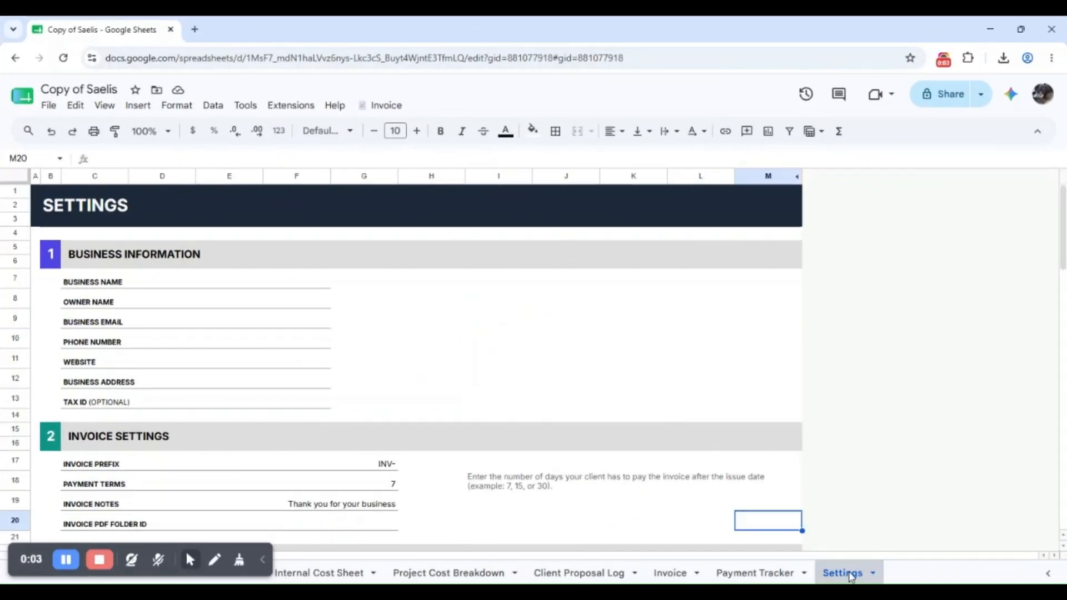
pyautogui.click(769, 359)
pyautogui.click(250, 282)
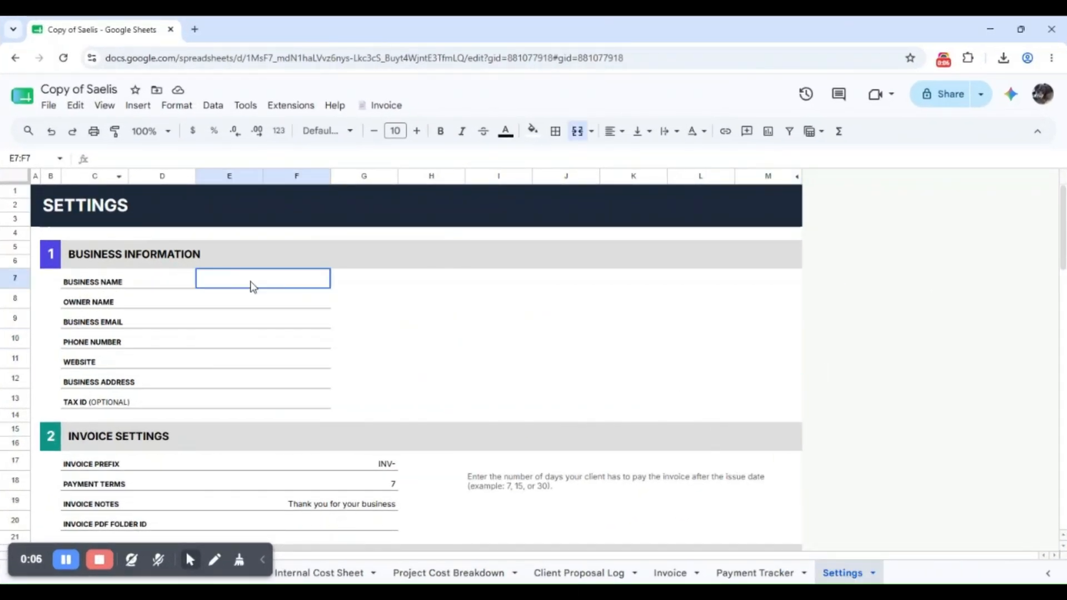
pyautogui.write('The Loom & Sai')
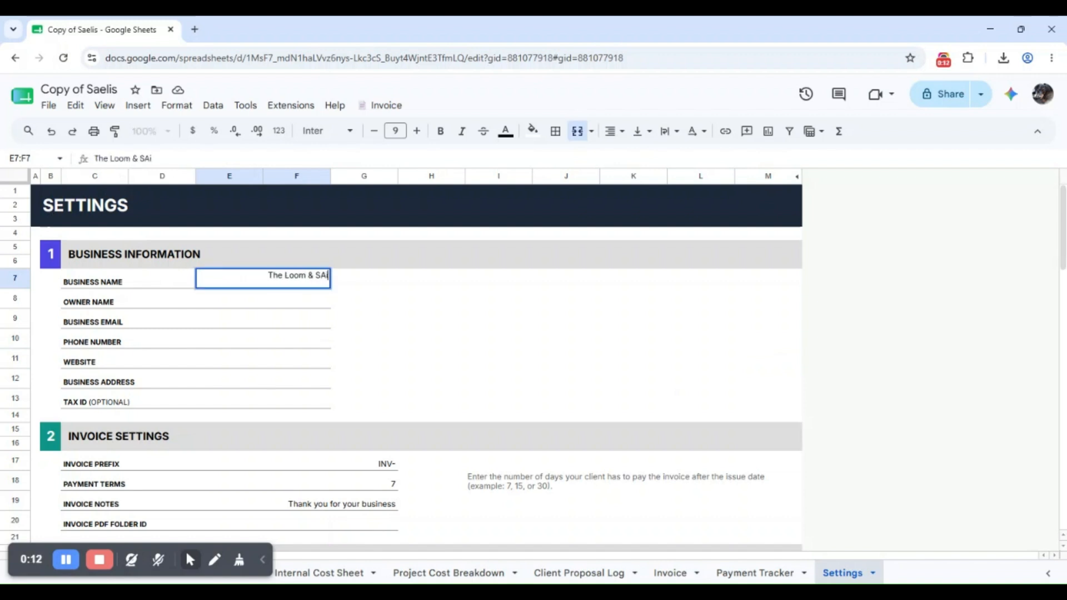
pyautogui.write('l')
pyautogui.press('Return')
pyautogui.write('Nico Robin')
pyautogui.press('Return')
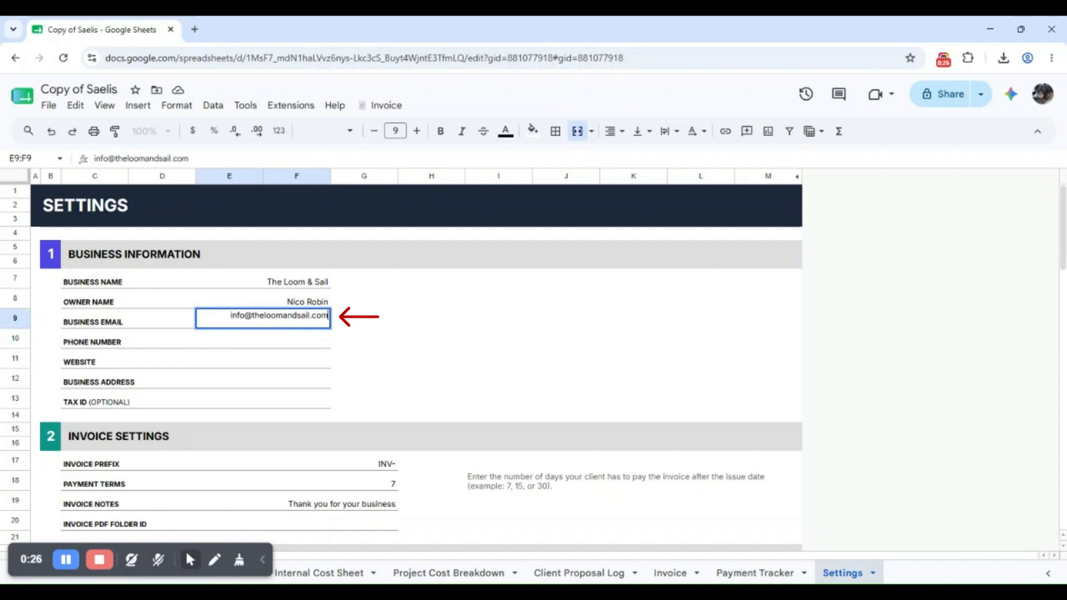
pyautogui.press('Return')
# Paste the business phone number, then enter website theloomandsail.com and the business address
pyautogui.write('(212) 555-00000')
pyautogui.hotkey('ctrl', 'z')
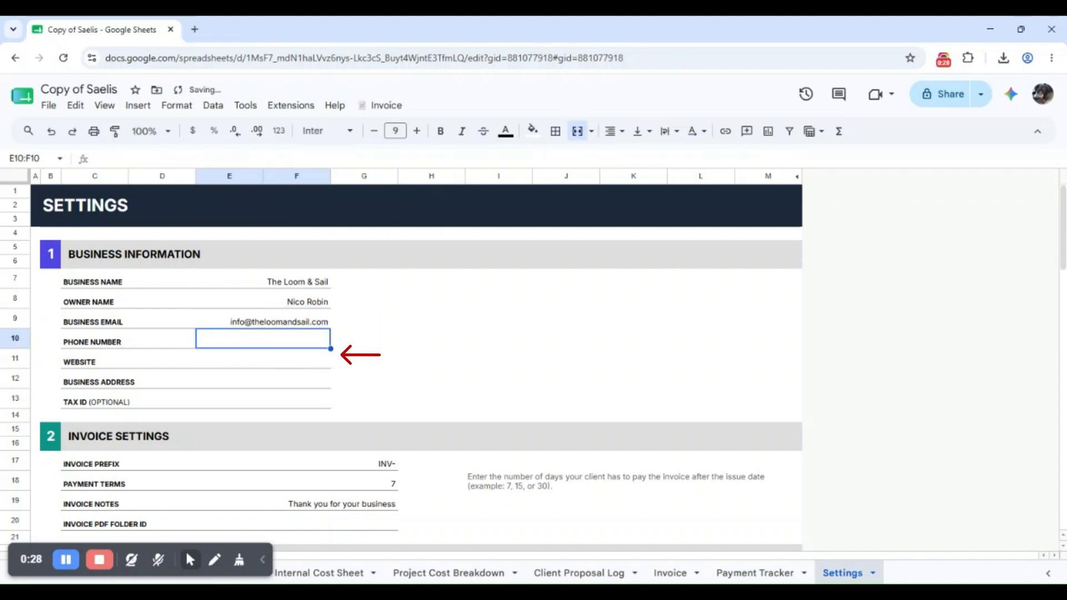
pyautogui.write('(212) 555-00000')
pyautogui.click(433, 364)
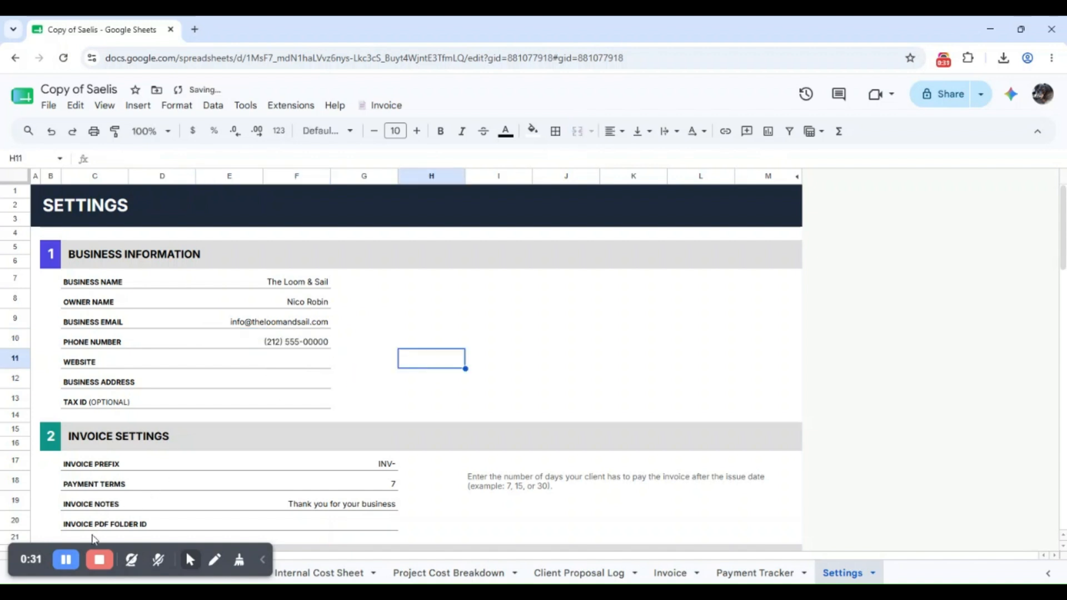
pyautogui.click(286, 363)
pyautogui.write('the')
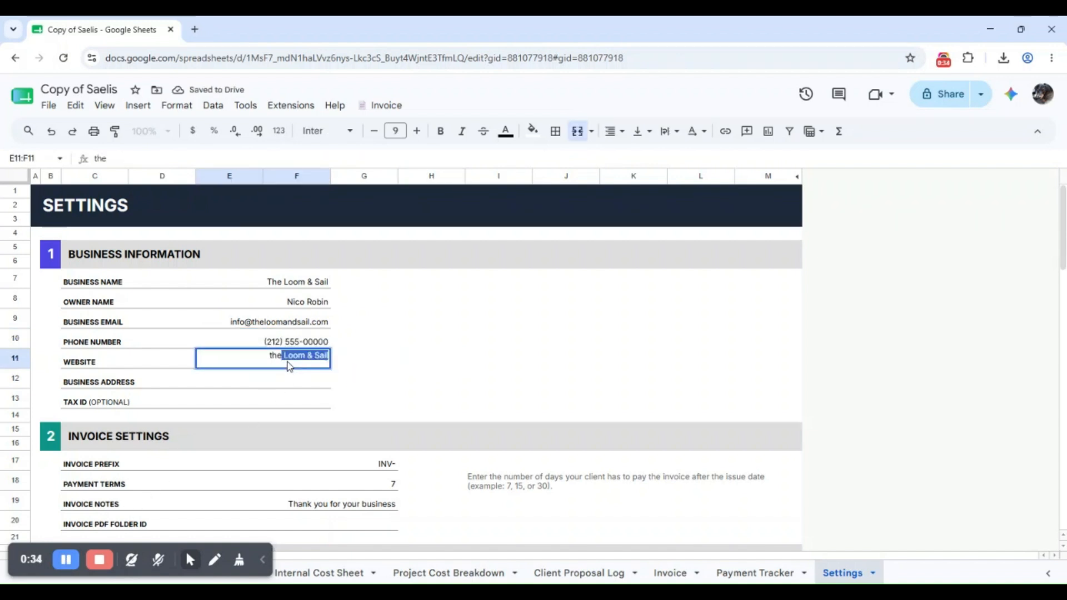
pyautogui.write('loomandsail.com')
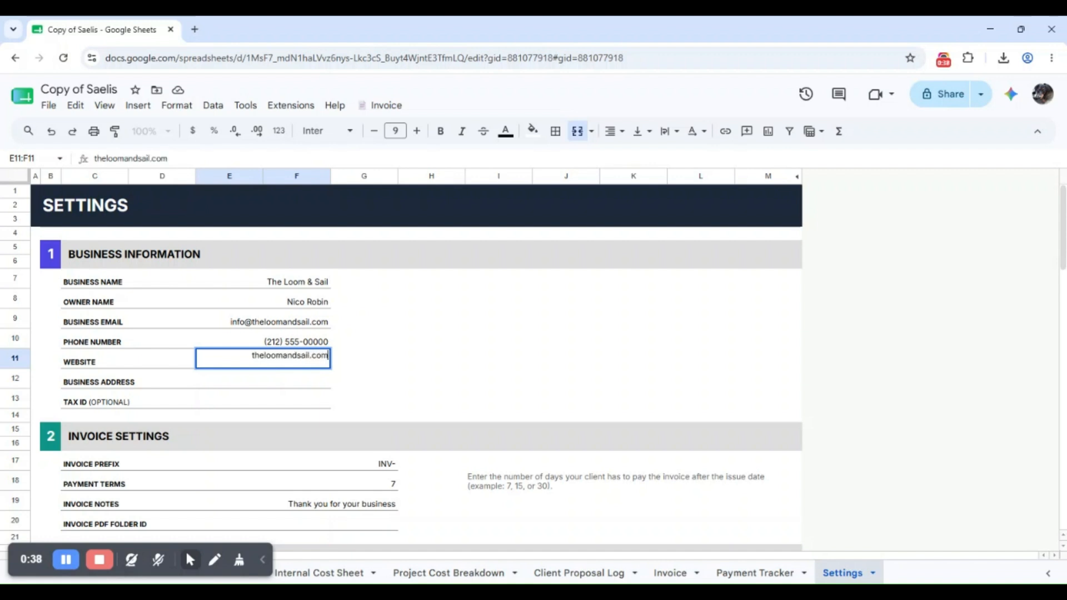
pyautogui.press('Return')
pyautogui.write('Ne')
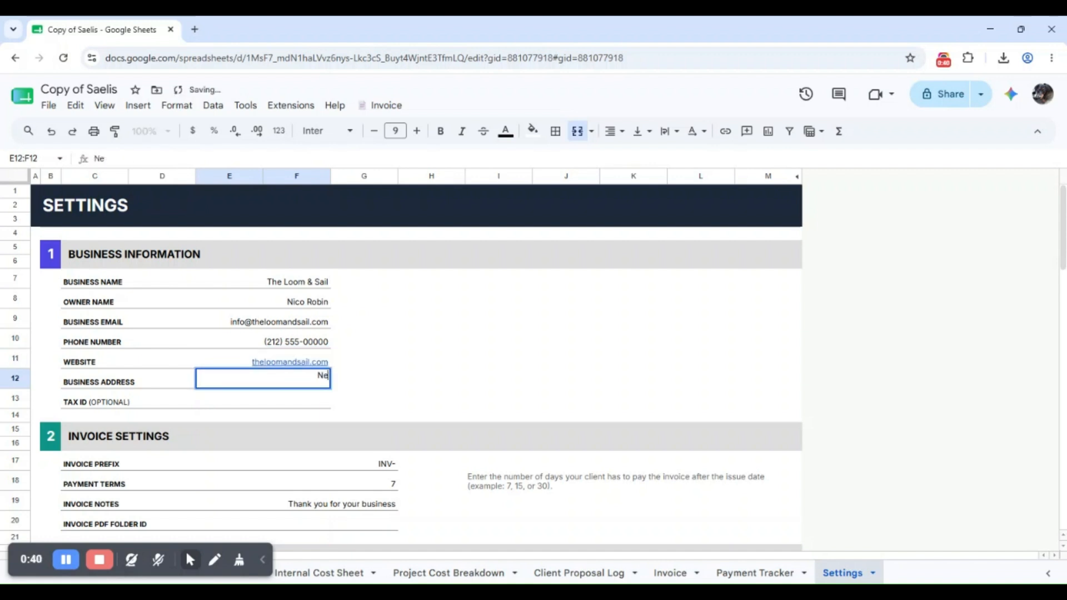
pyautogui.write('w York, USA')
pyautogui.click(679, 310)
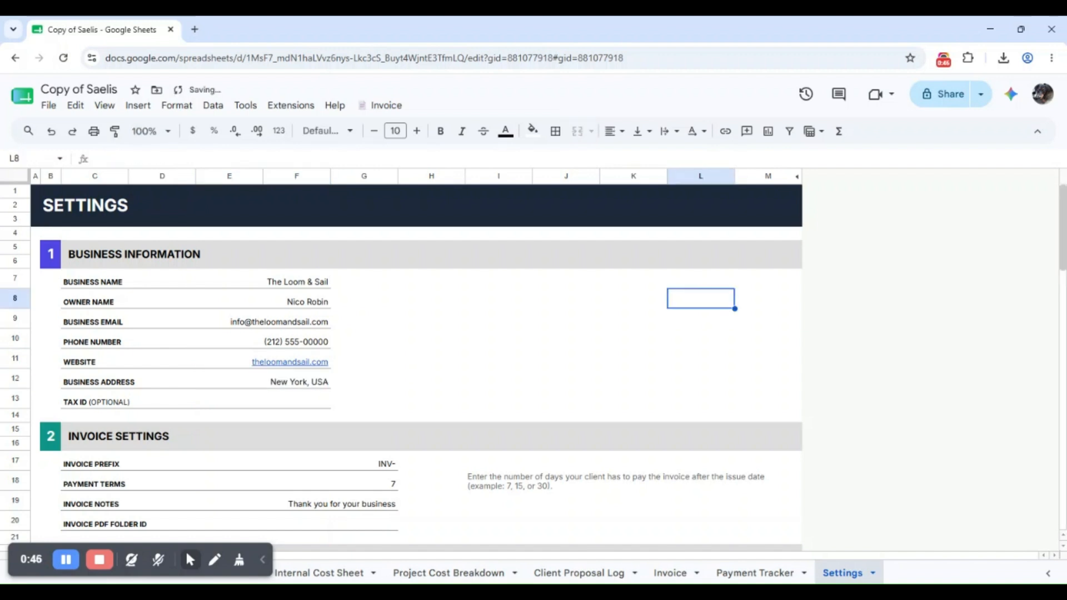
pyautogui.scroll(-3, 511, 322)
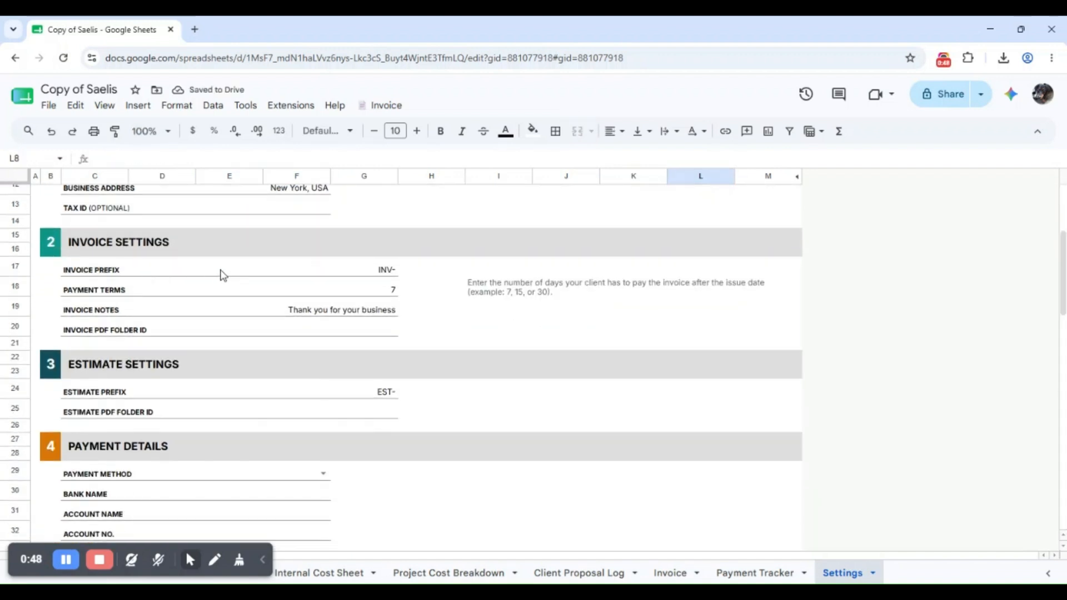
# Review the invoice prefix, payment terms, Invoice PDF Folder ID and EST- estimate prefix settings
pyautogui.click(356, 273)
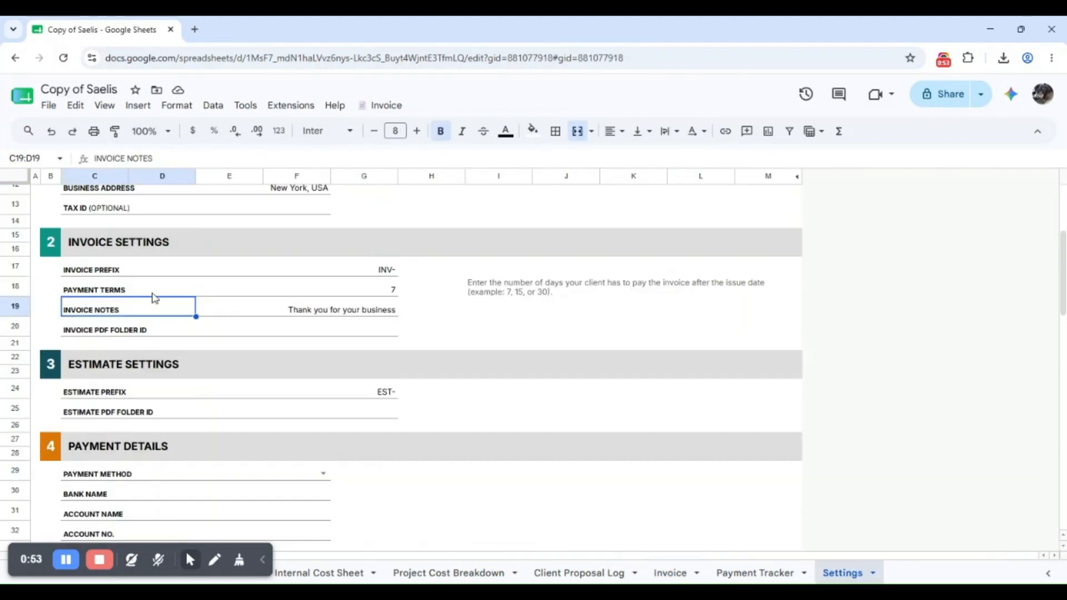
pyautogui.click(154, 293)
pyautogui.click(397, 293)
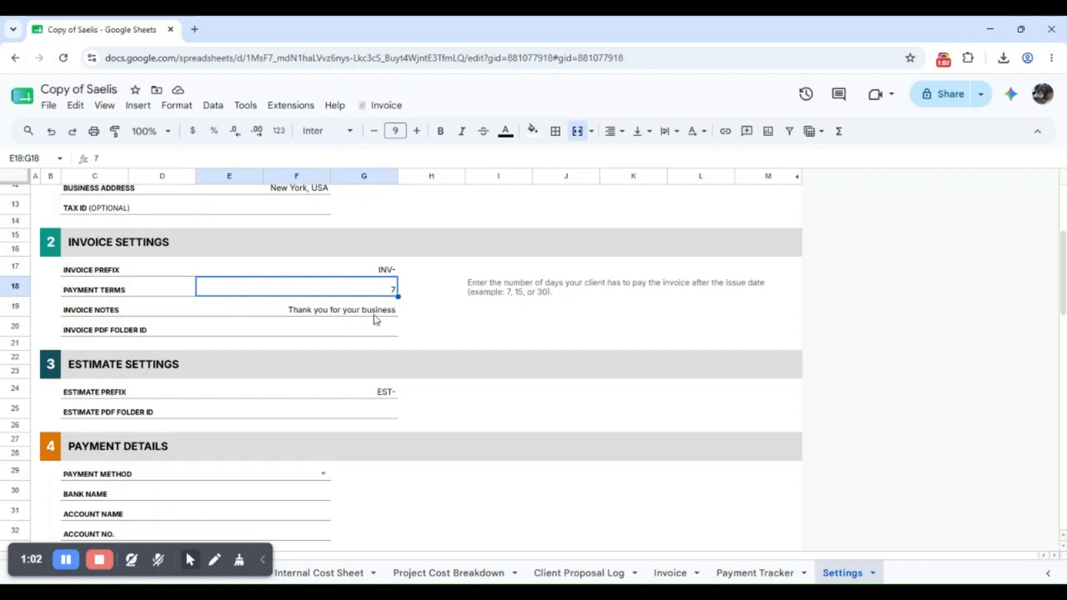
pyautogui.click(285, 333)
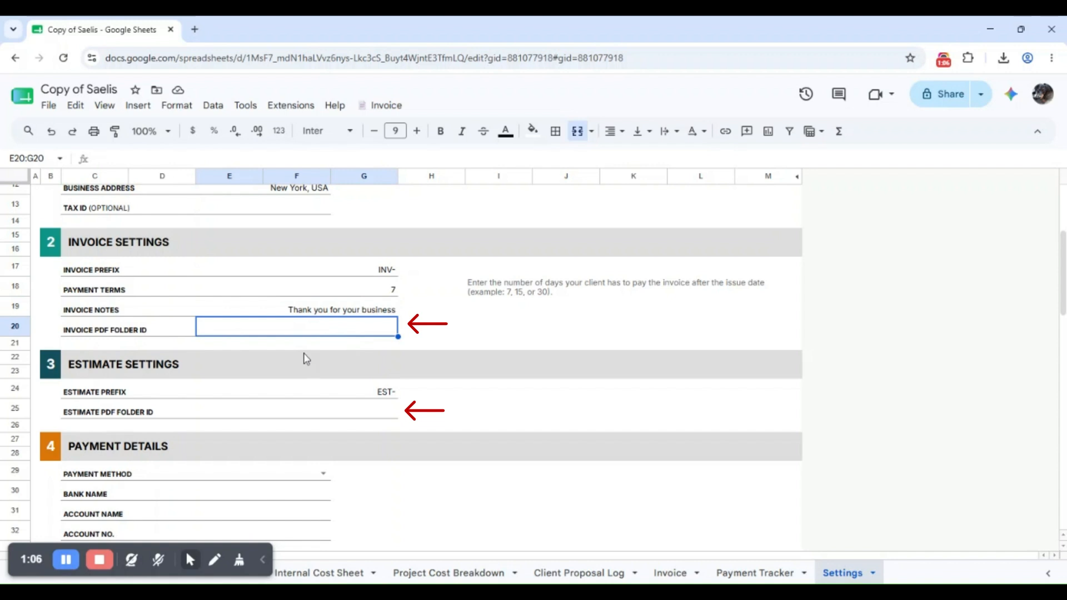
pyautogui.click(116, 399)
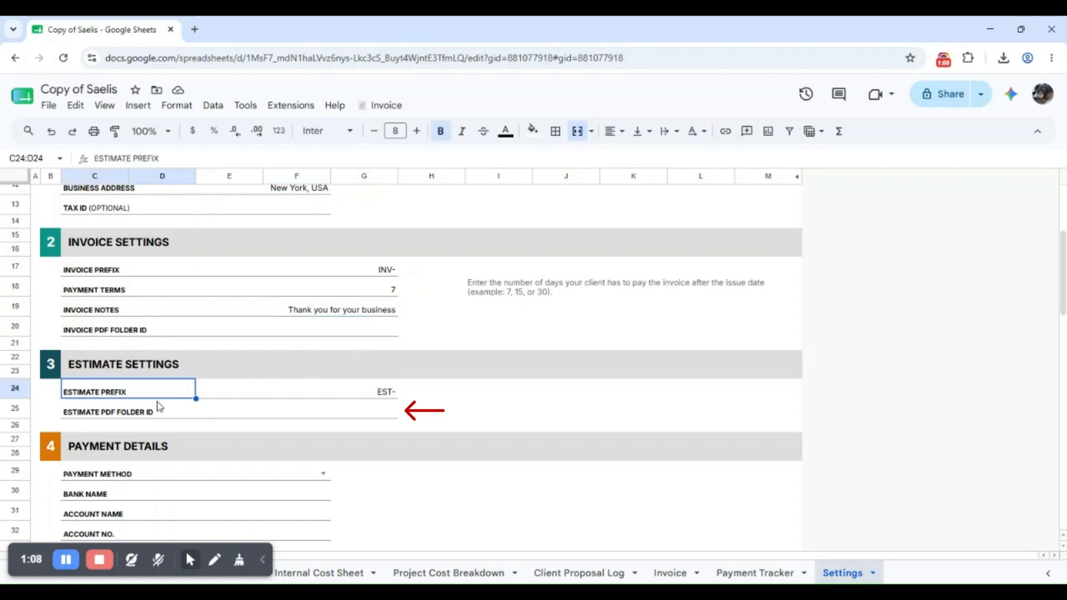
pyautogui.click(384, 396)
pyautogui.click(137, 334)
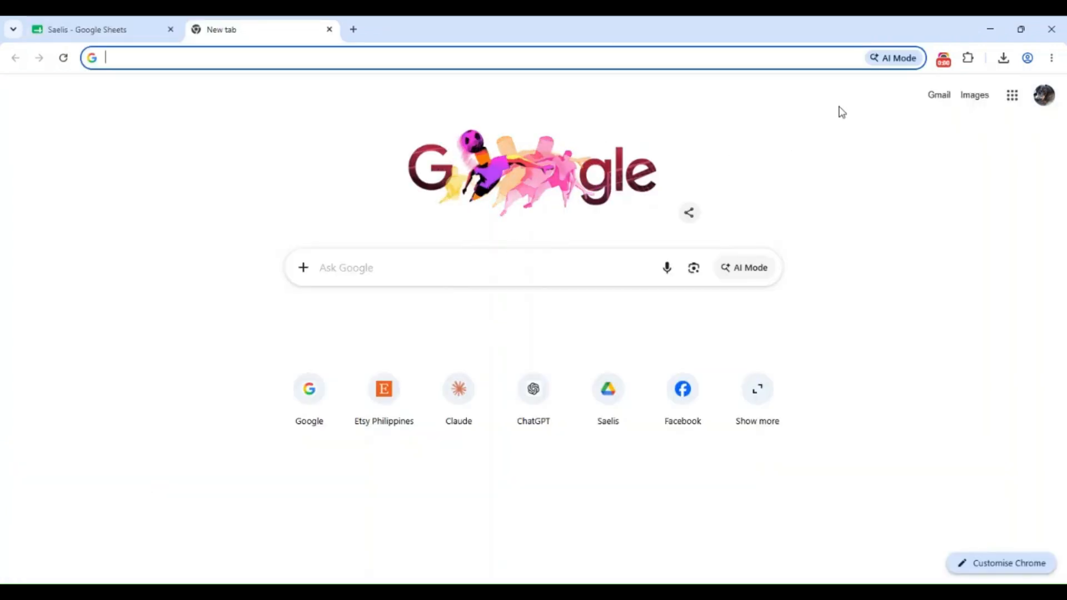
# In Google Drive, create and open a new folder named 'Client Estimate and Invoice'
pyautogui.click(1012, 100)
pyautogui.click(958, 190)
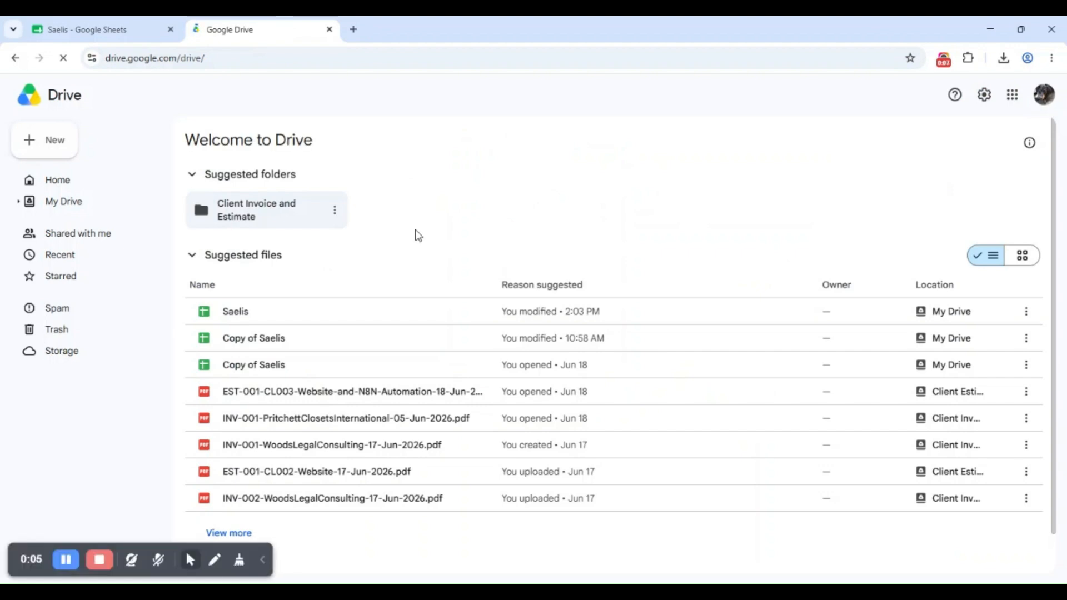
pyautogui.click(55, 142)
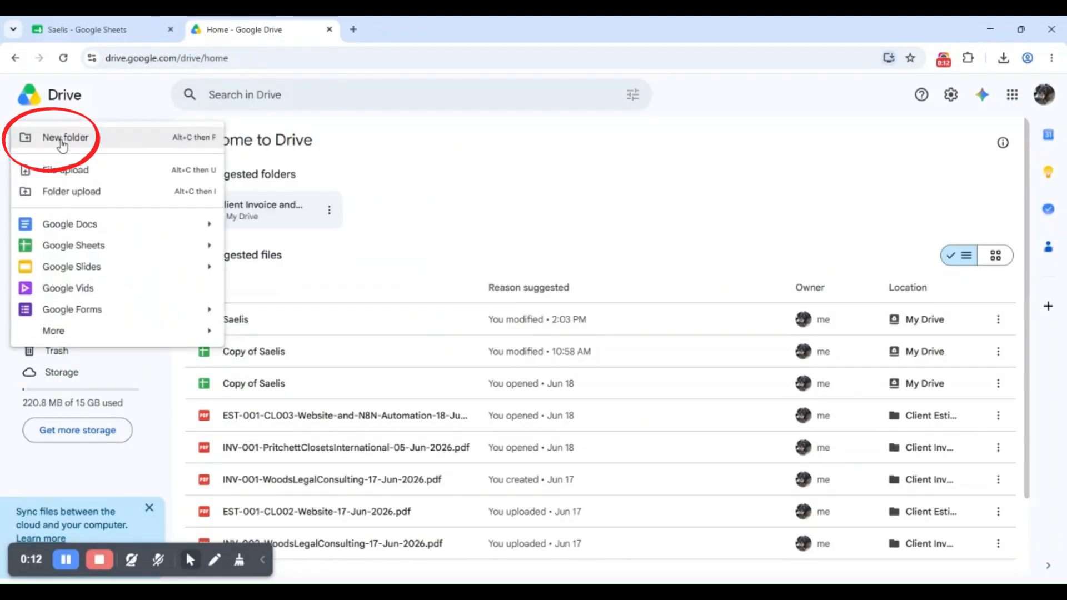
pyautogui.click(63, 138)
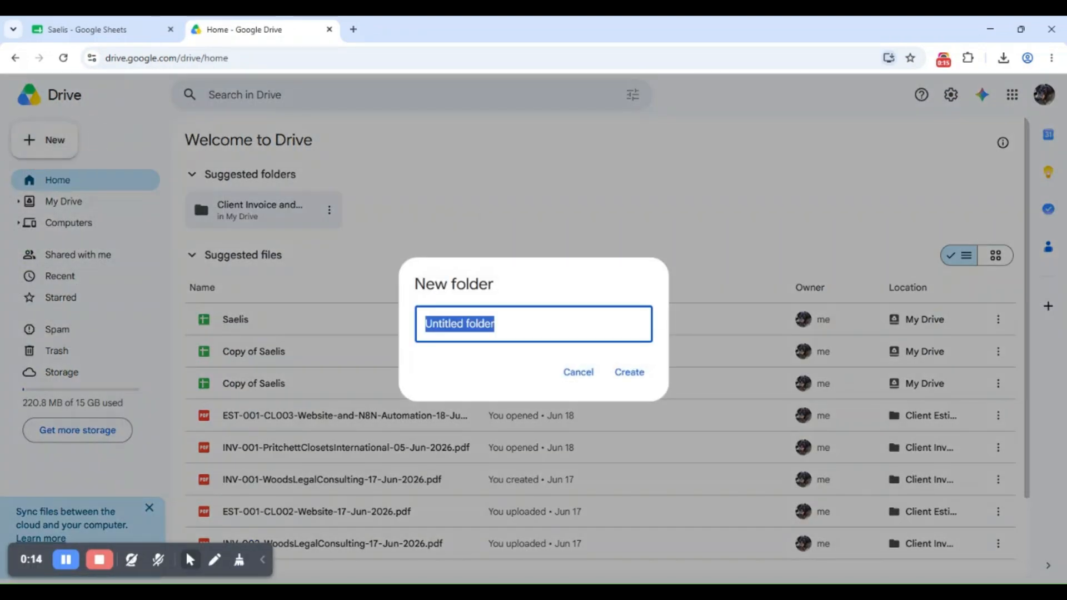
pyautogui.write('Client Estimate an')
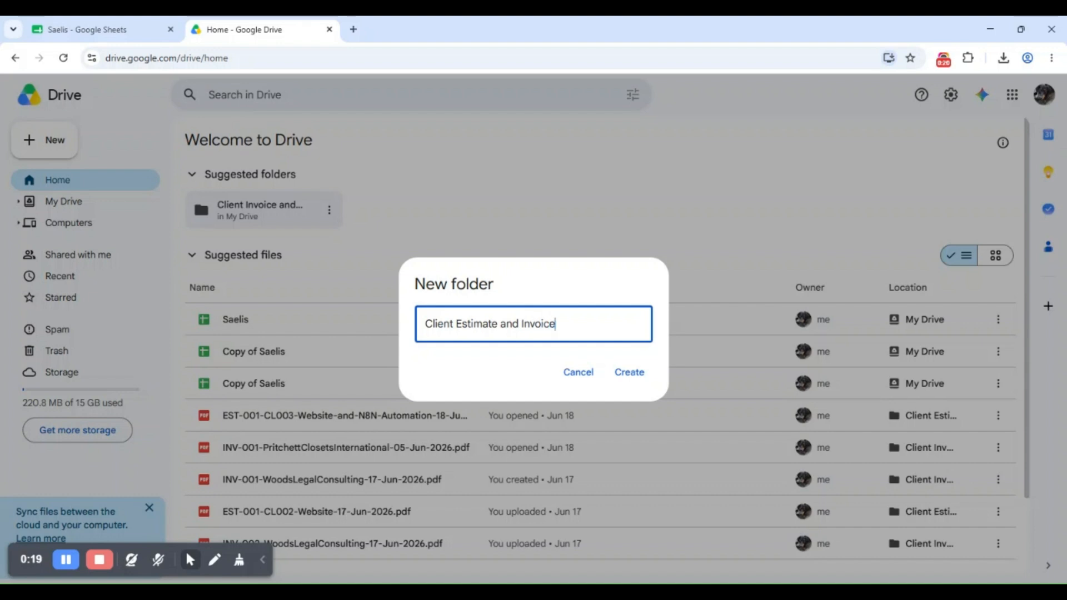
pyautogui.click(628, 372)
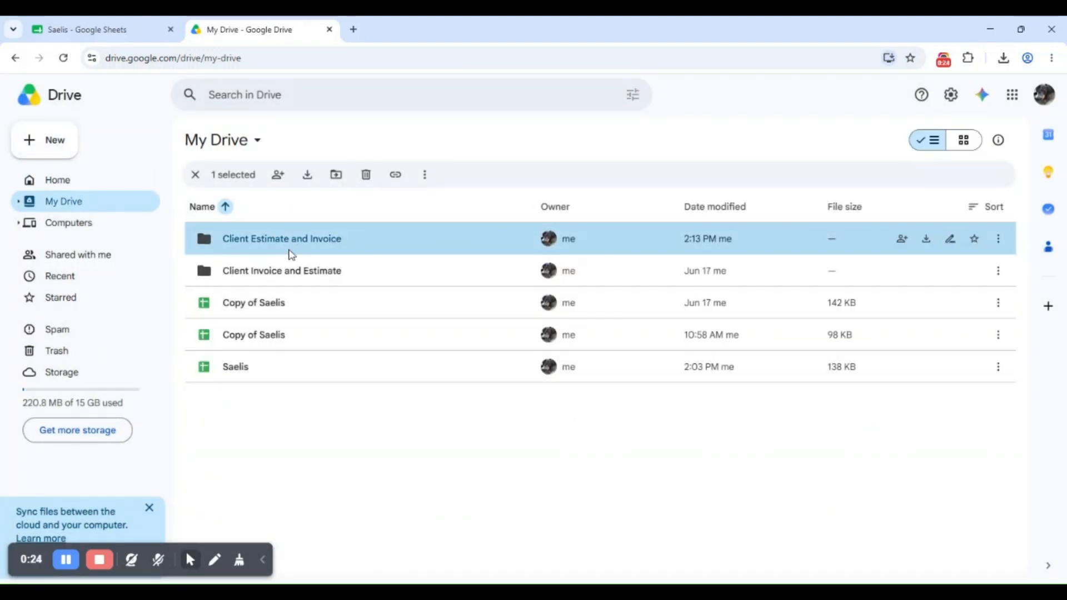
pyautogui.doubleClick(292, 249)
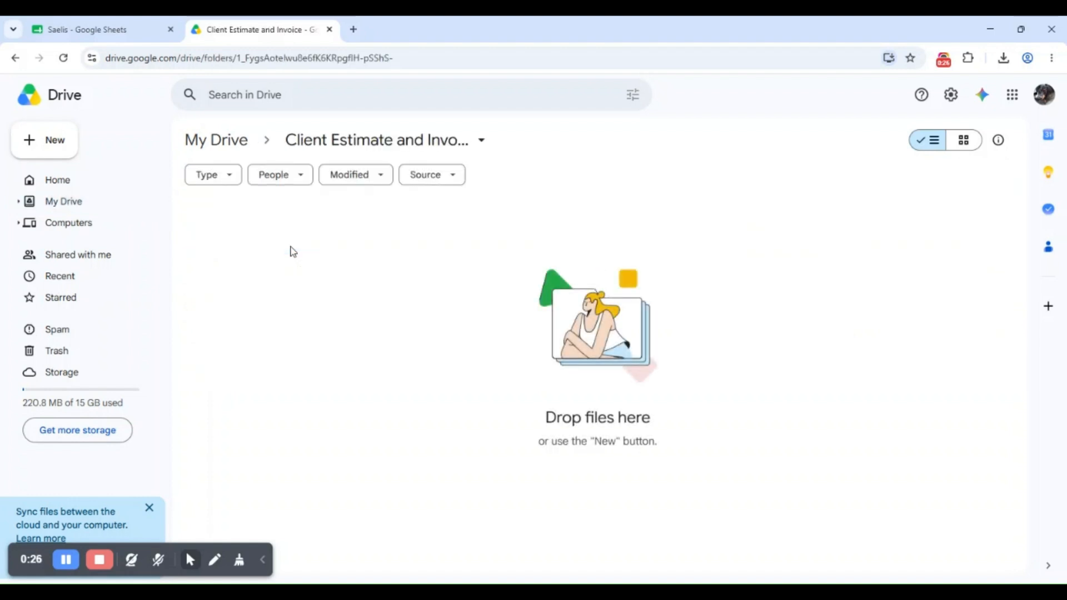
# Create the 'Client Invioce' and 'Client Estimate' subfolders inside it
pyautogui.click(55, 143)
pyautogui.click(140, 143)
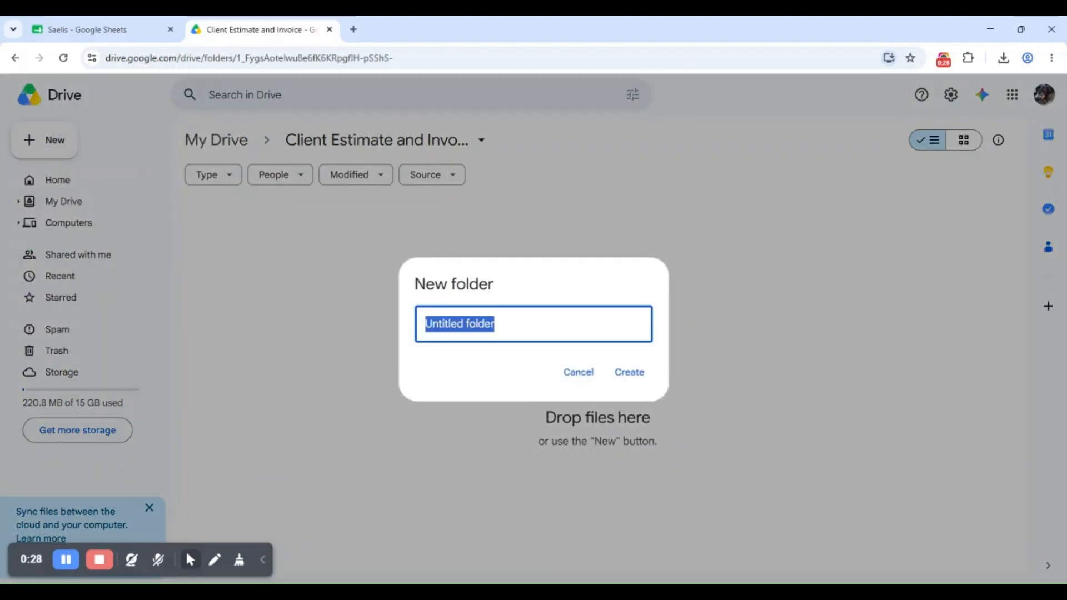
pyautogui.write('Client Invioce')
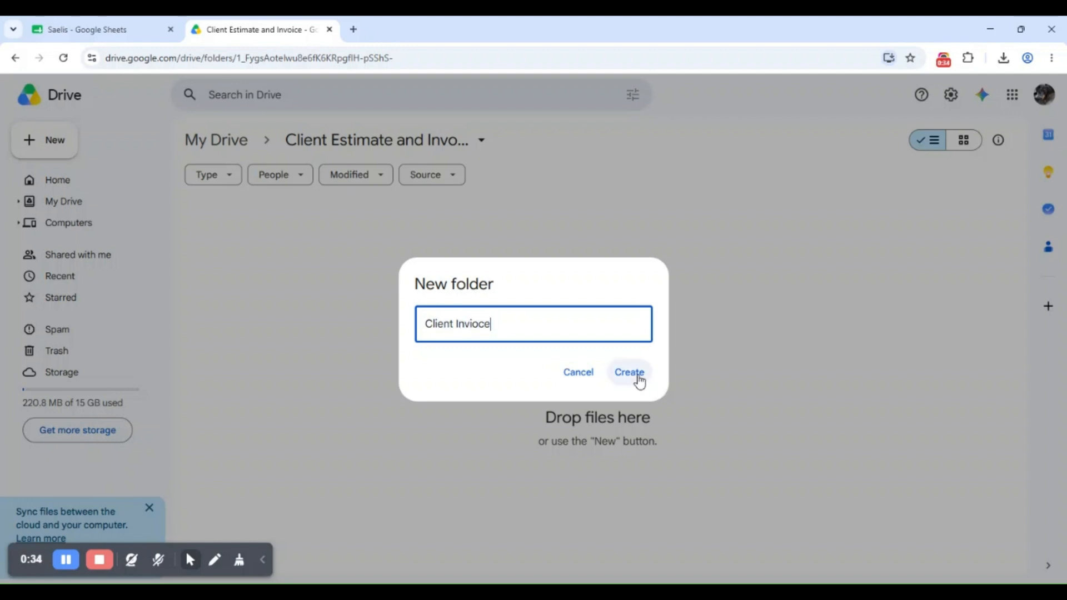
pyautogui.click(637, 377)
pyautogui.click(52, 142)
pyautogui.click(112, 142)
pyautogui.write('Client Estimate')
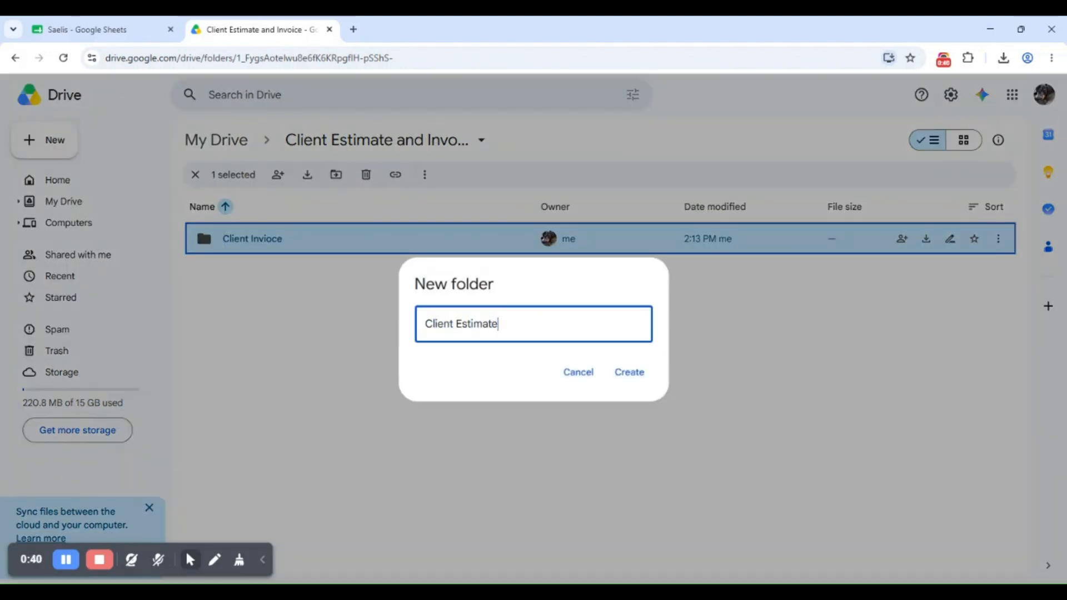
pyautogui.press('Return')
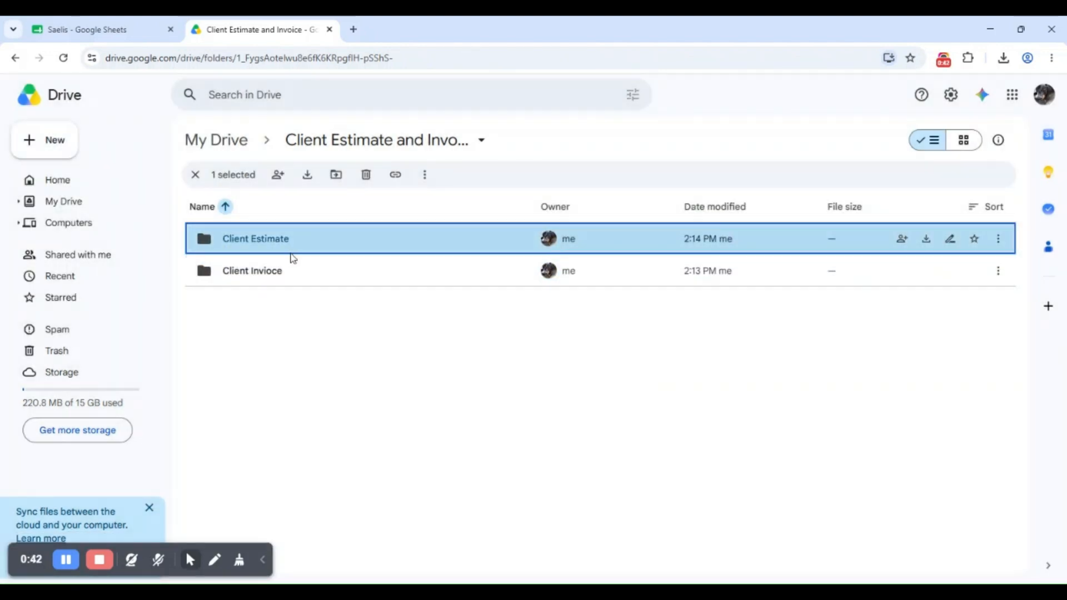
# Open the Client Estimate folder and copy its folder ID from the address bar
pyautogui.doubleClick(299, 248)
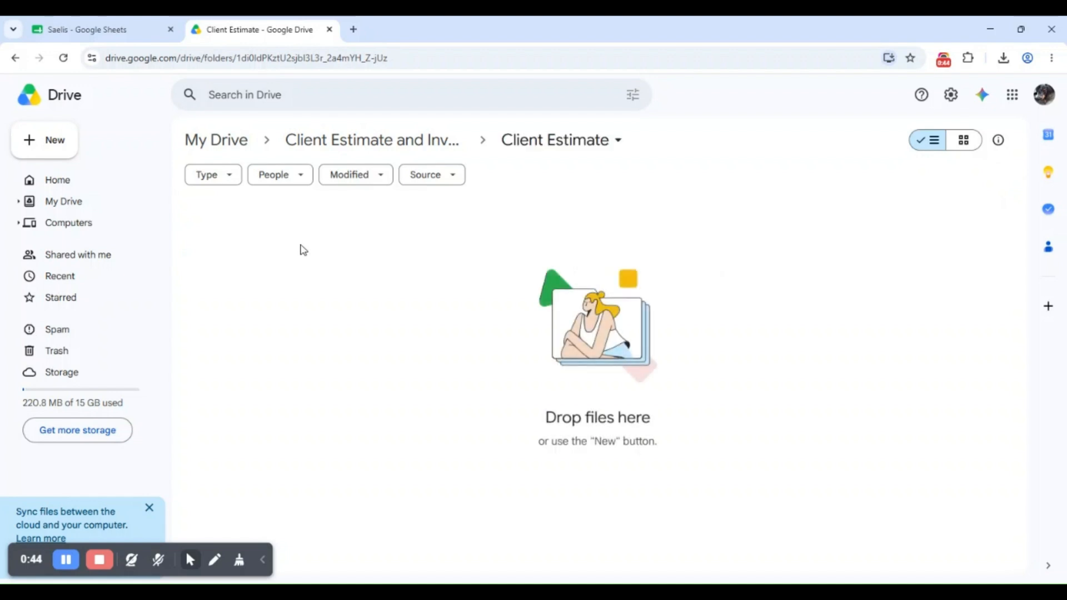
pyautogui.moveTo(236, 58); pyautogui.dragTo(392, 57)
pyautogui.hotkey('ctrl', 'c')
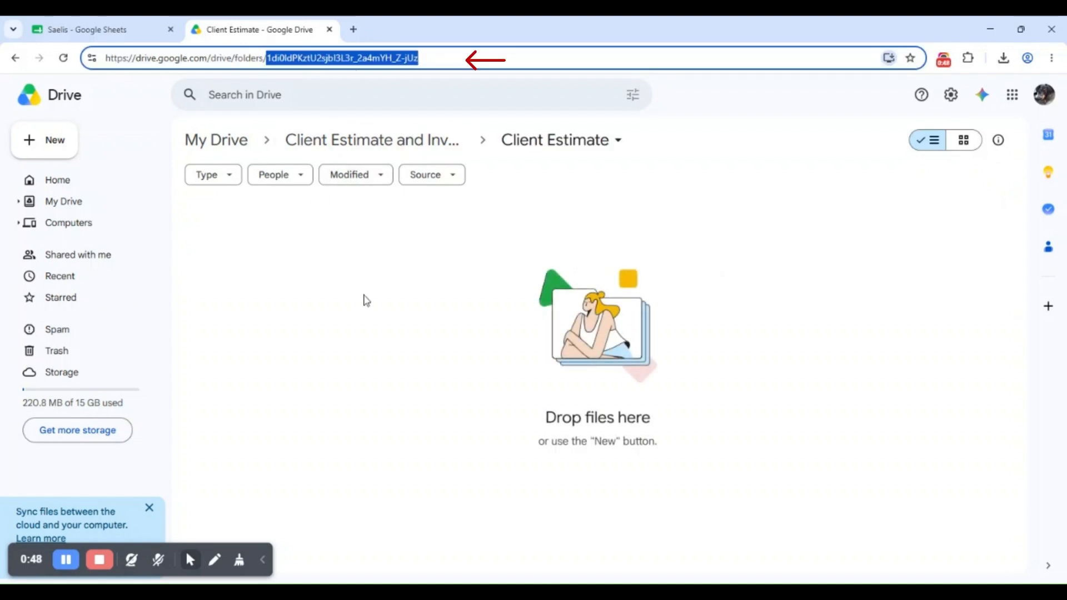
pyautogui.click(340, 139)
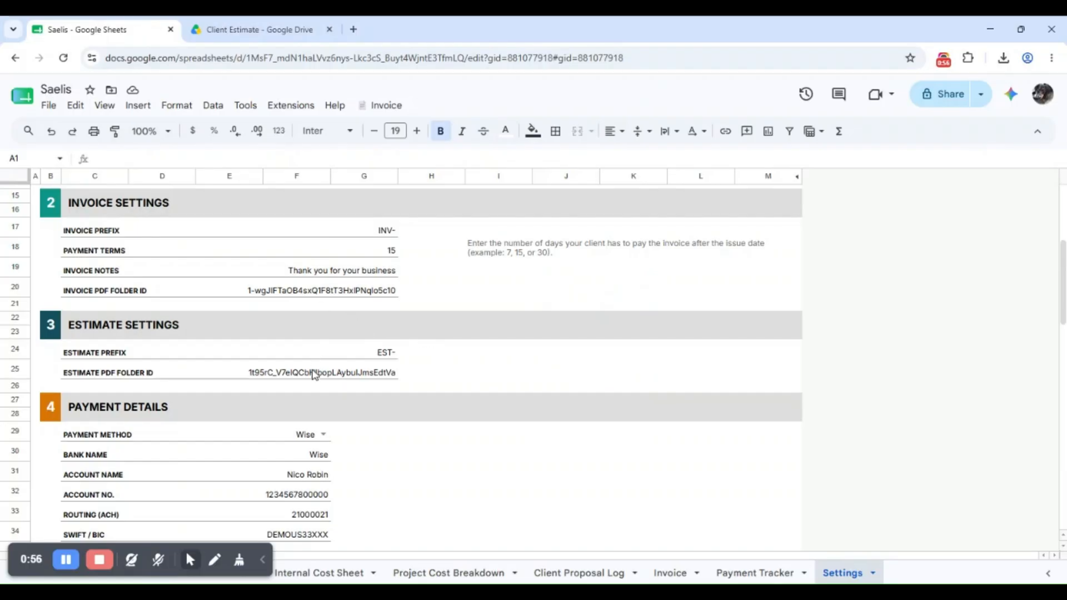
# Replace the Estimate PDF Folder ID value with the copied Client Estimate folder ID
pyautogui.click(314, 373)
pyautogui.press('BackSpace')
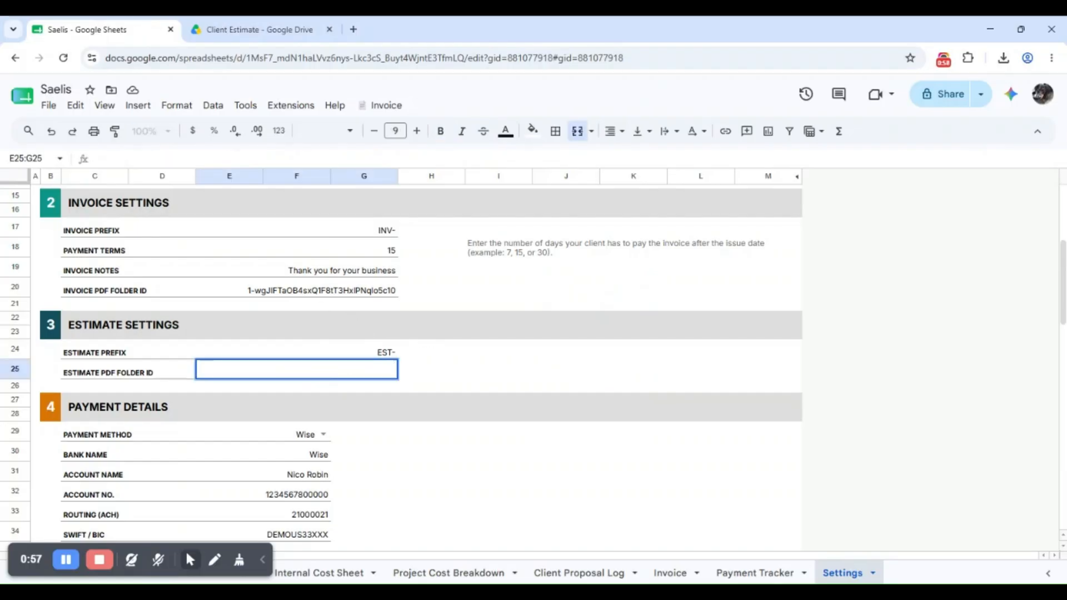
pyautogui.hotkey('ctrl', 'v')
pyautogui.click(468, 375)
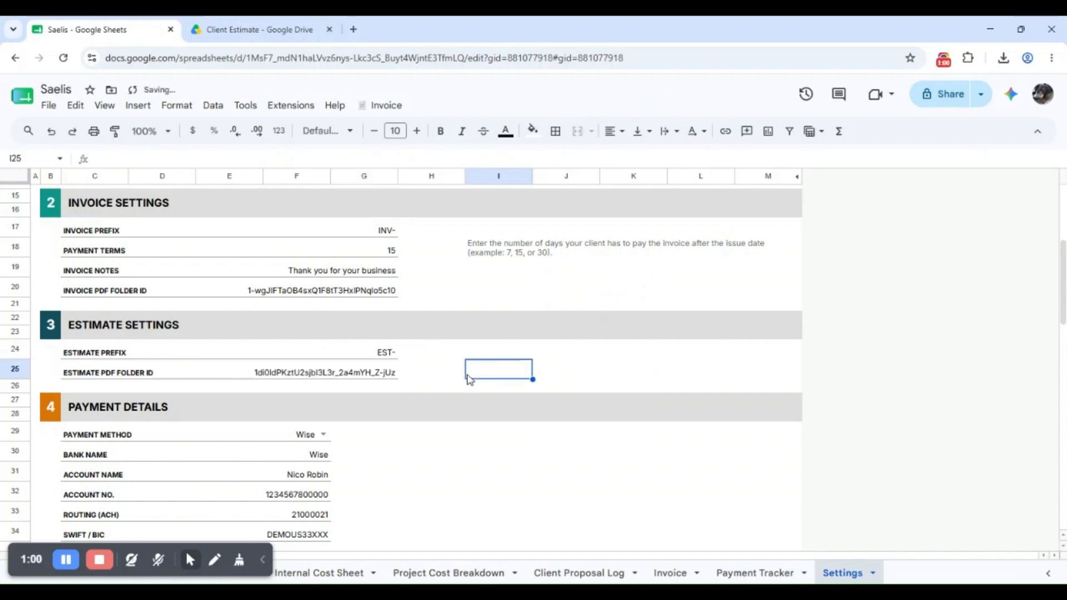
# Back in Drive, go up to the parent folder and open the Client Invoice folder
pyautogui.click(256, 22)
pyautogui.click(383, 142)
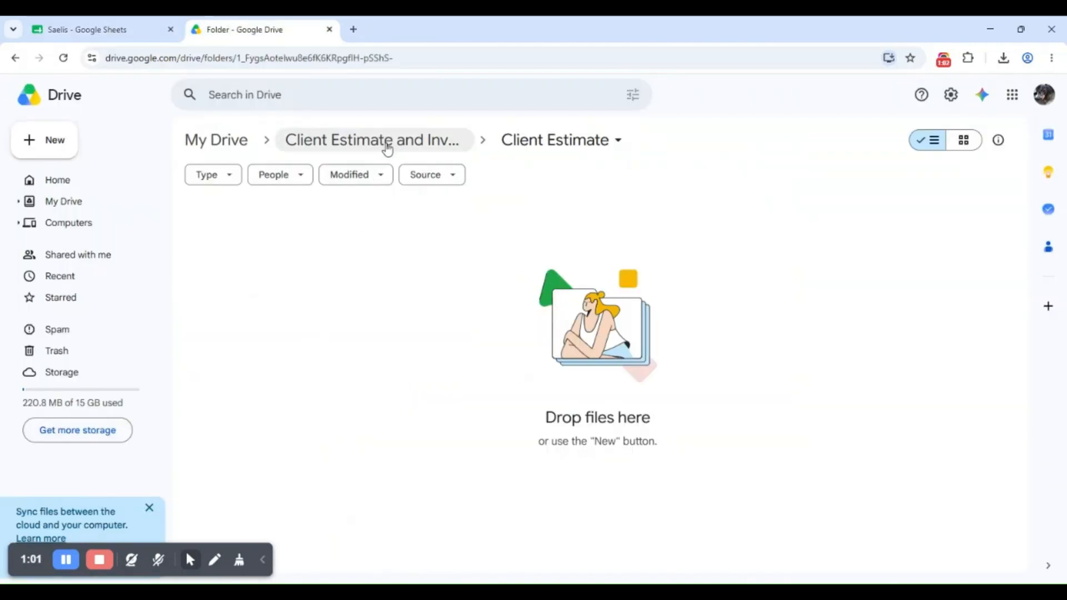
pyautogui.doubleClick(338, 282)
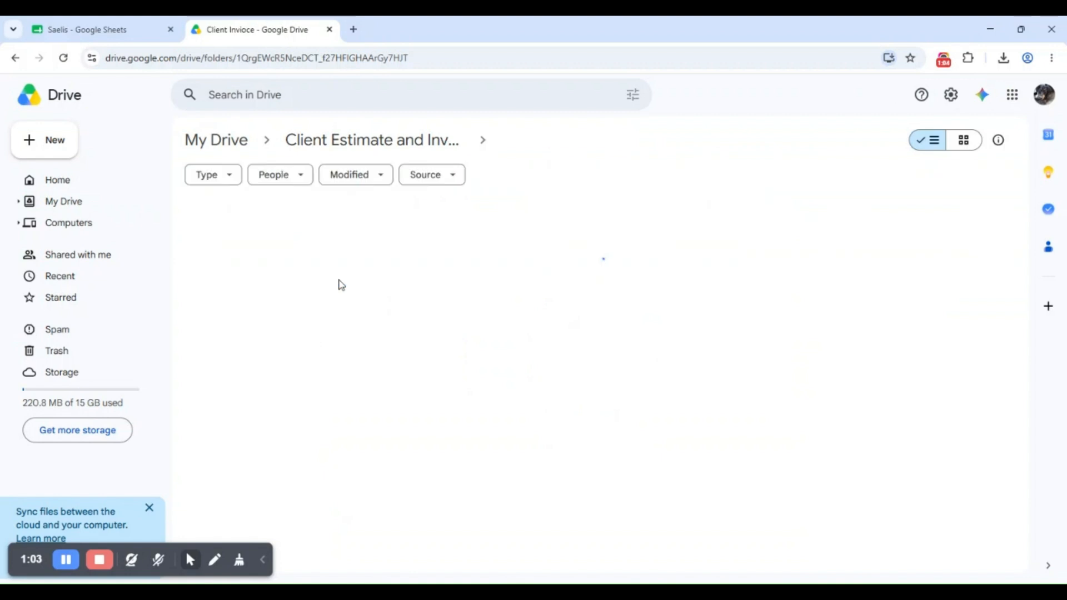
# Copy the Client Invioce folder ID and paste it over the old Invoice PDF Folder ID value
pyautogui.moveTo(235, 58); pyautogui.dragTo(411, 58)
pyautogui.click(346, 267)
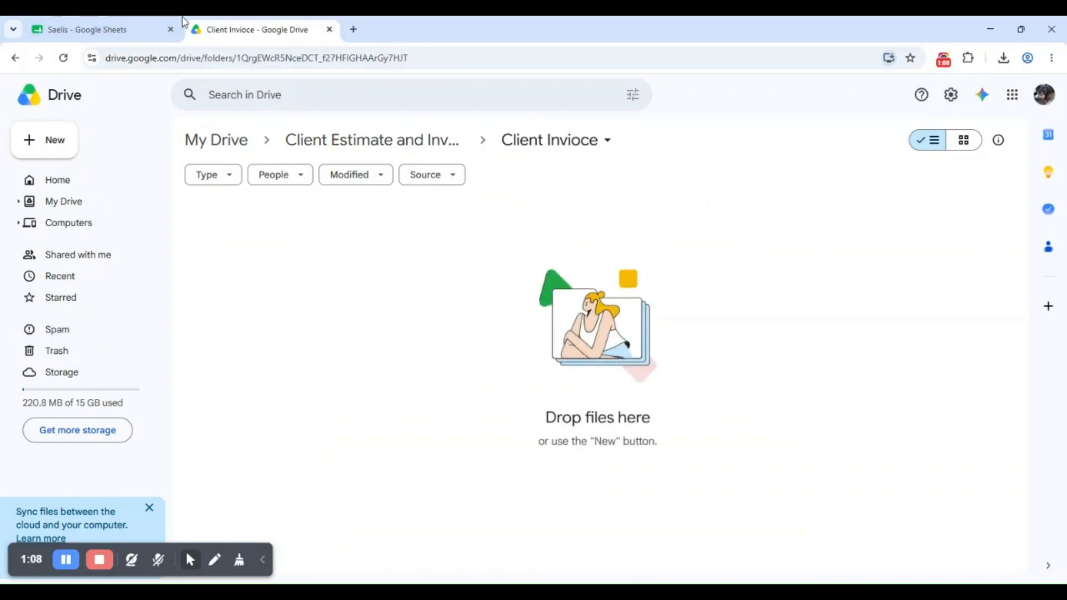
pyautogui.click(111, 30)
pyautogui.click(300, 289)
pyautogui.doubleClick(301, 288)
pyautogui.hotkey('ctrl', 'a')
pyautogui.press('BackSpace')
pyautogui.hotkey('ctrl', 'v')
pyautogui.press('Return')
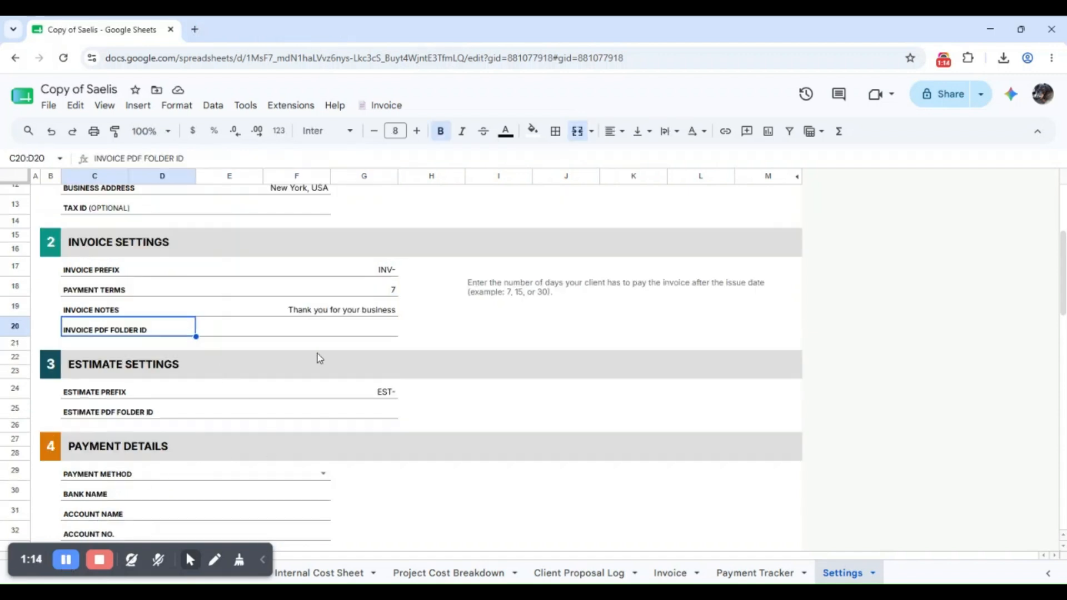
# Set the payment method to Wise and the bank name to Wise
pyautogui.scroll(-5, 264, 368)
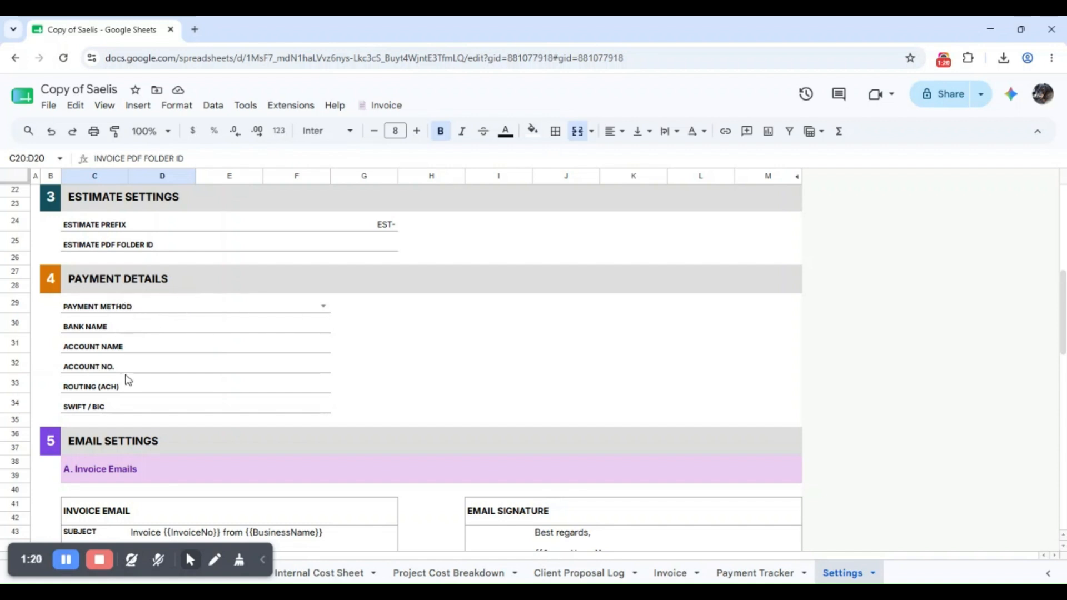
pyautogui.doubleClick(288, 314)
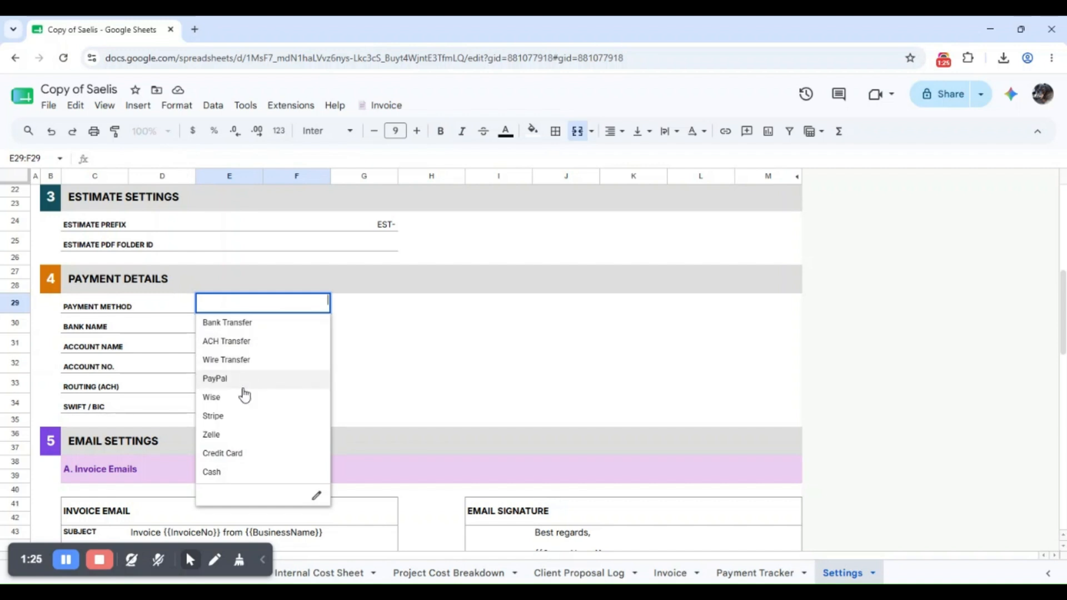
pyautogui.click(248, 397)
pyautogui.click(264, 331)
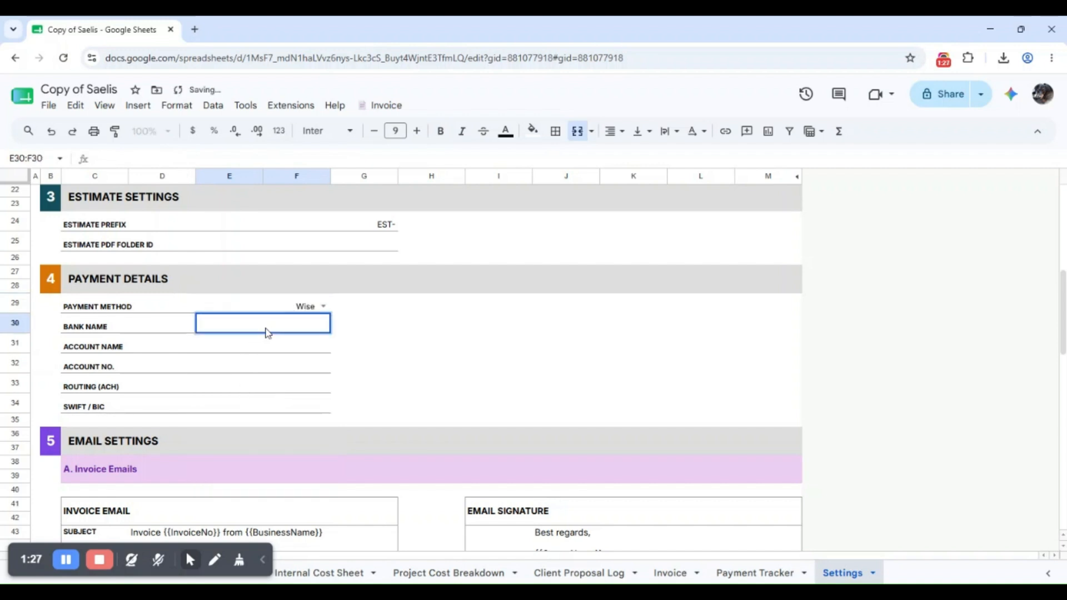
pyautogui.write('Wise')
pyautogui.press('Return')
# Fill in the account holder's name, account number, routing number and SWIFT/BIC code
pyautogui.write('Nico Robin')
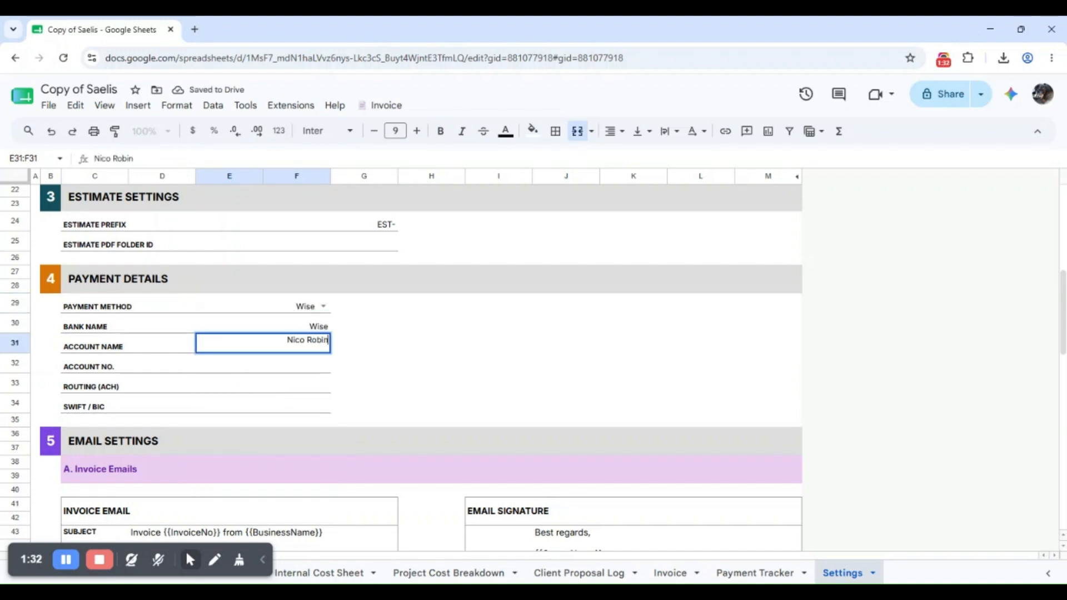
pyautogui.press('Return')
pyautogui.write('1234567800000')
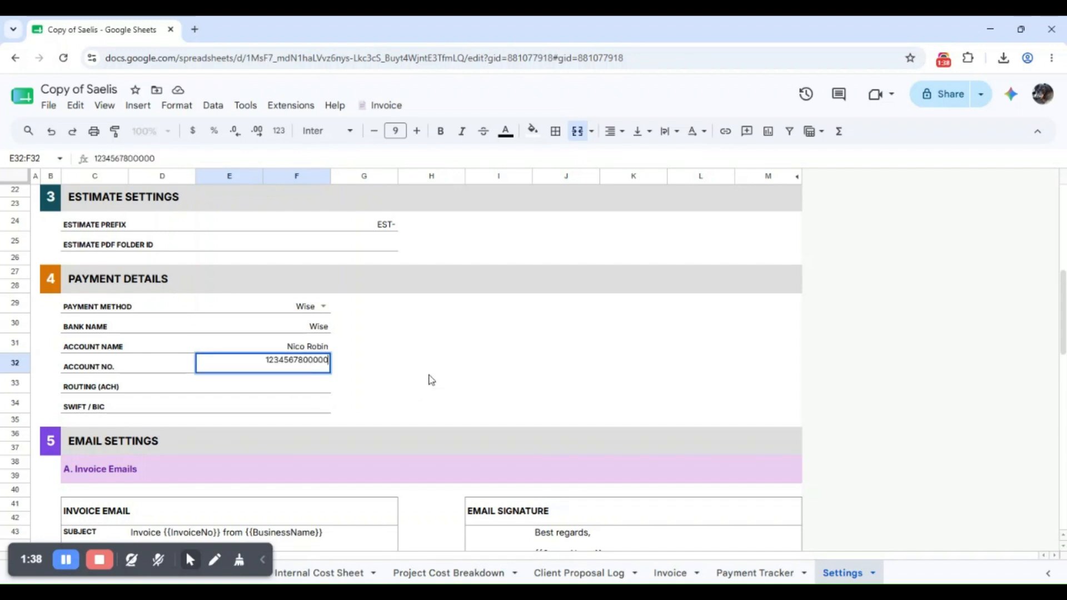
pyautogui.click(432, 380)
pyautogui.click(244, 384)
pyautogui.write('21000021')
pyautogui.click(422, 391)
pyautogui.click(284, 405)
pyautogui.write('DEMOUS33XXX')
pyautogui.click(497, 410)
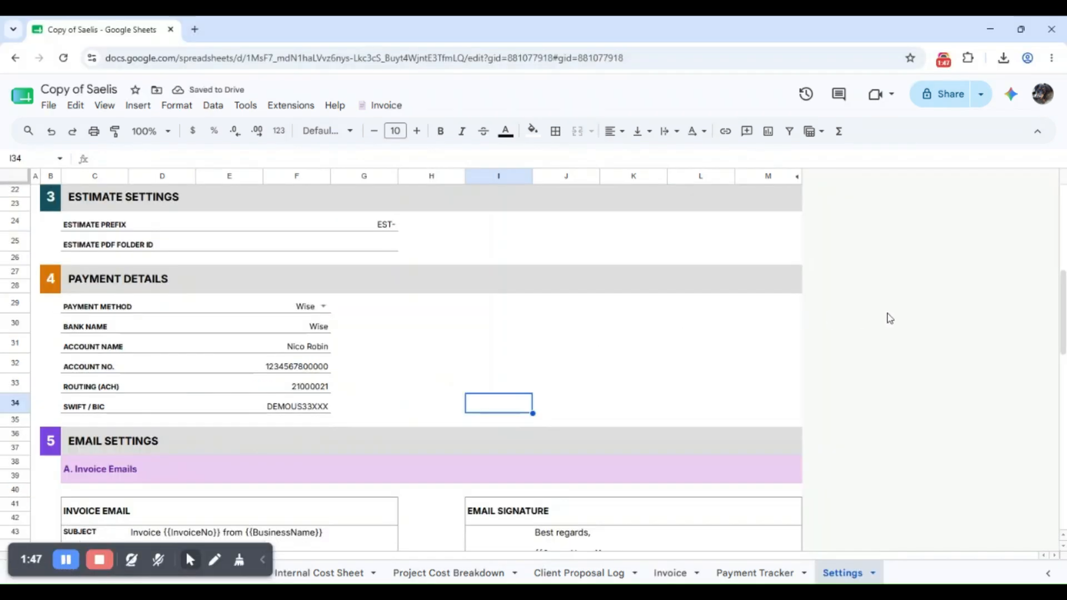
pyautogui.scroll(-3, 889, 317)
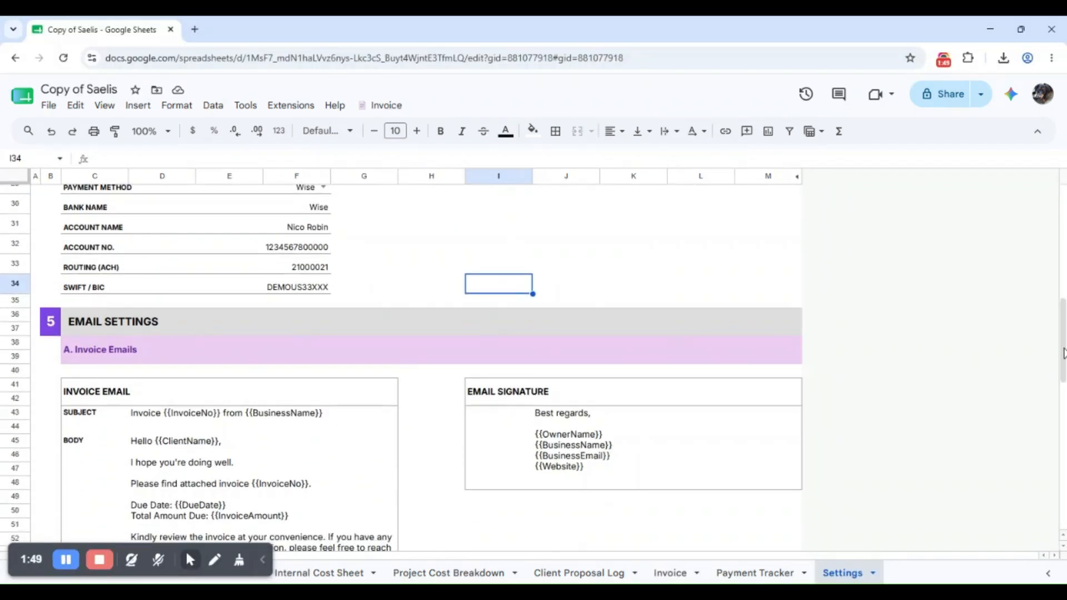
pyautogui.scroll(-3, 1050, 353)
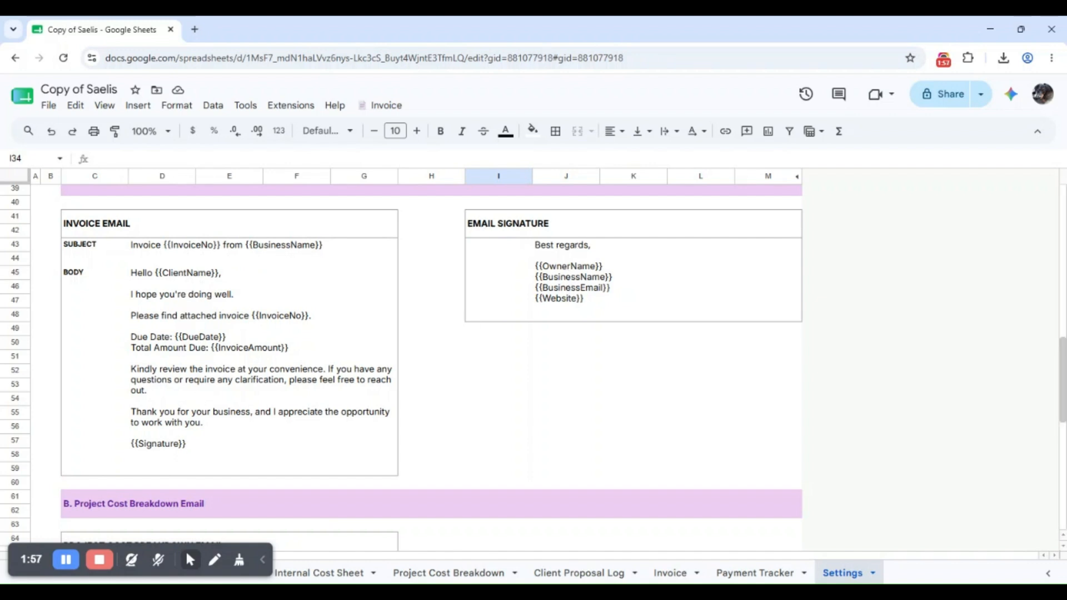
pyautogui.moveTo(1062, 382); pyautogui.dragTo(1063, 453)
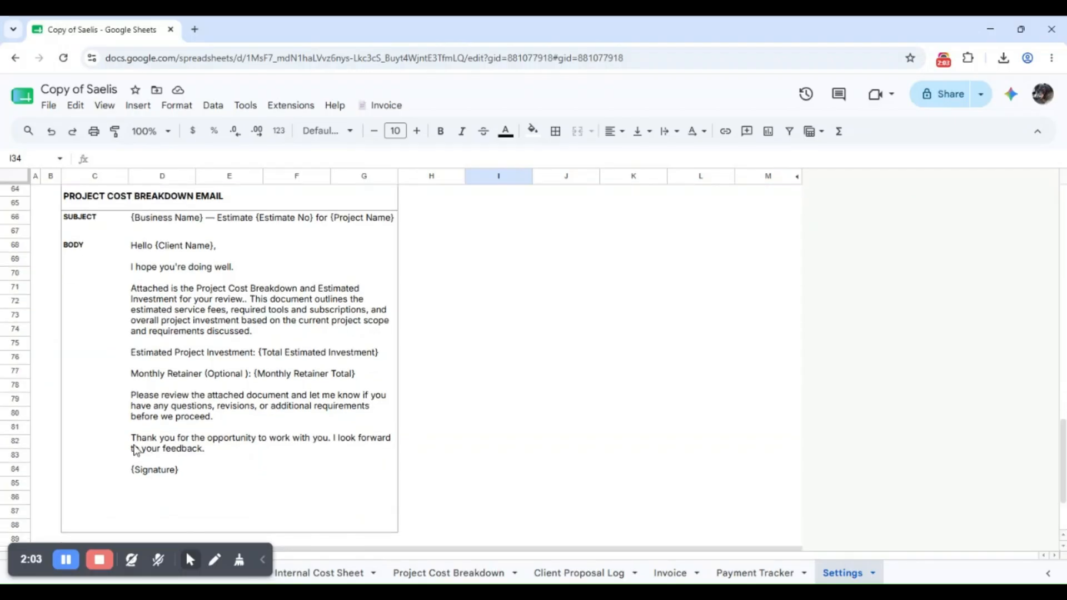
pyautogui.scroll(7, 967, 474)
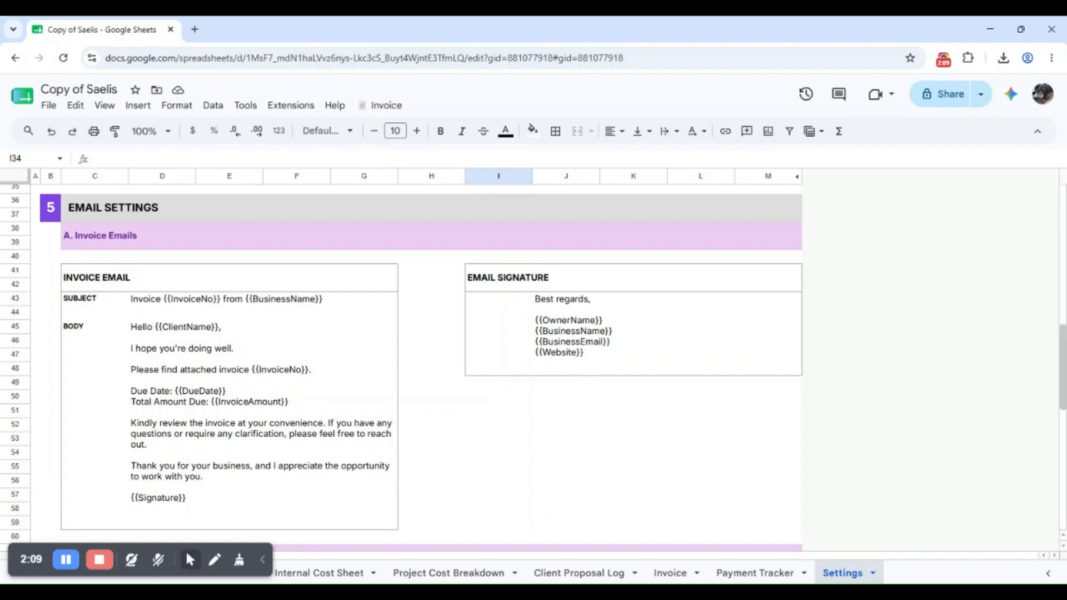
pyautogui.scroll(-9, 589, 389)
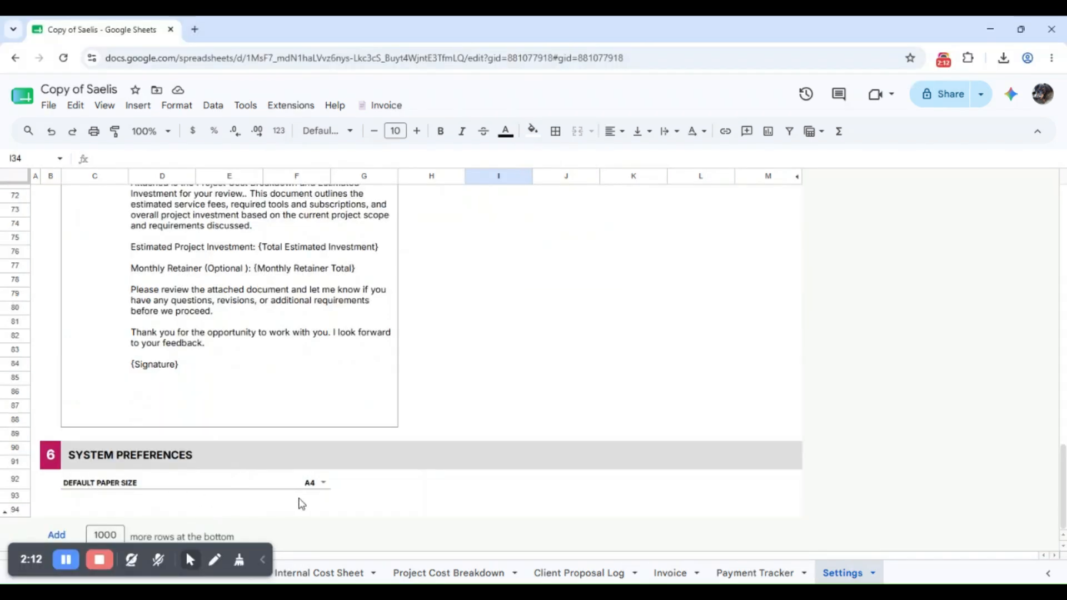
pyautogui.click(316, 485)
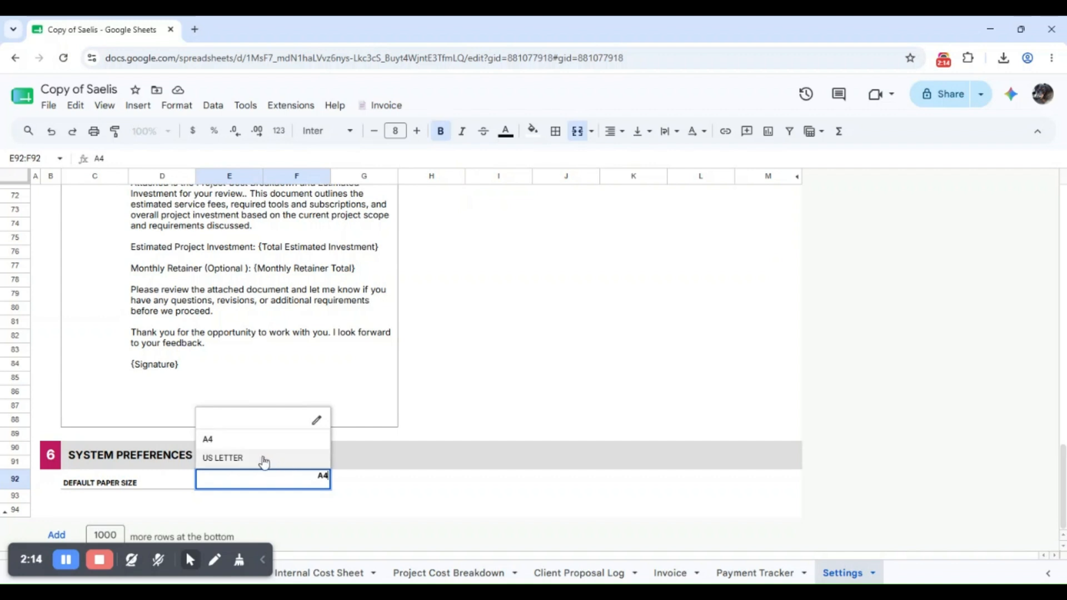
pyautogui.click(258, 459)
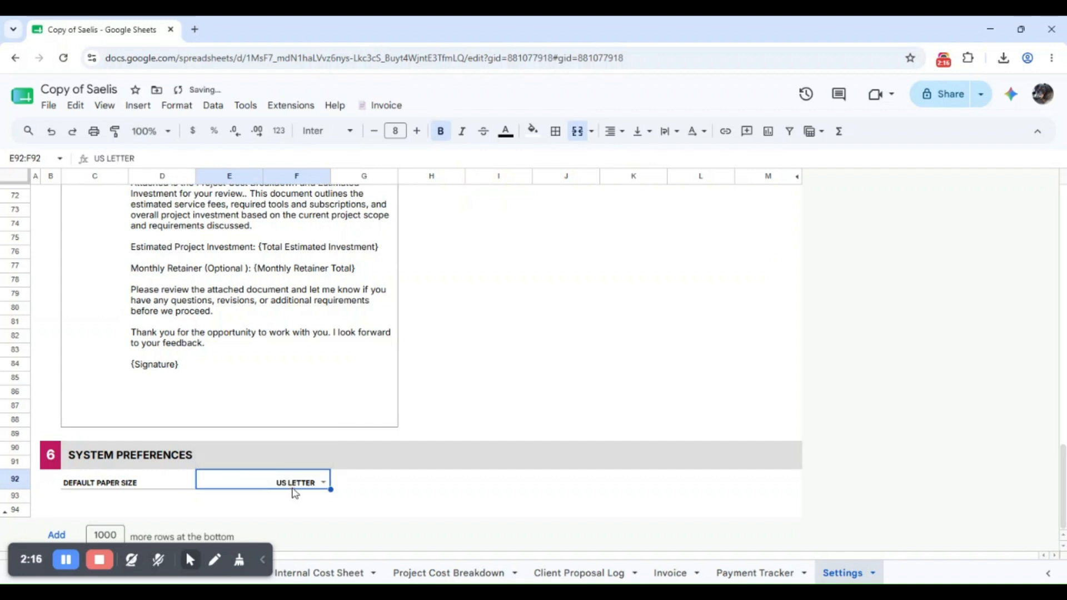
pyautogui.click(291, 482)
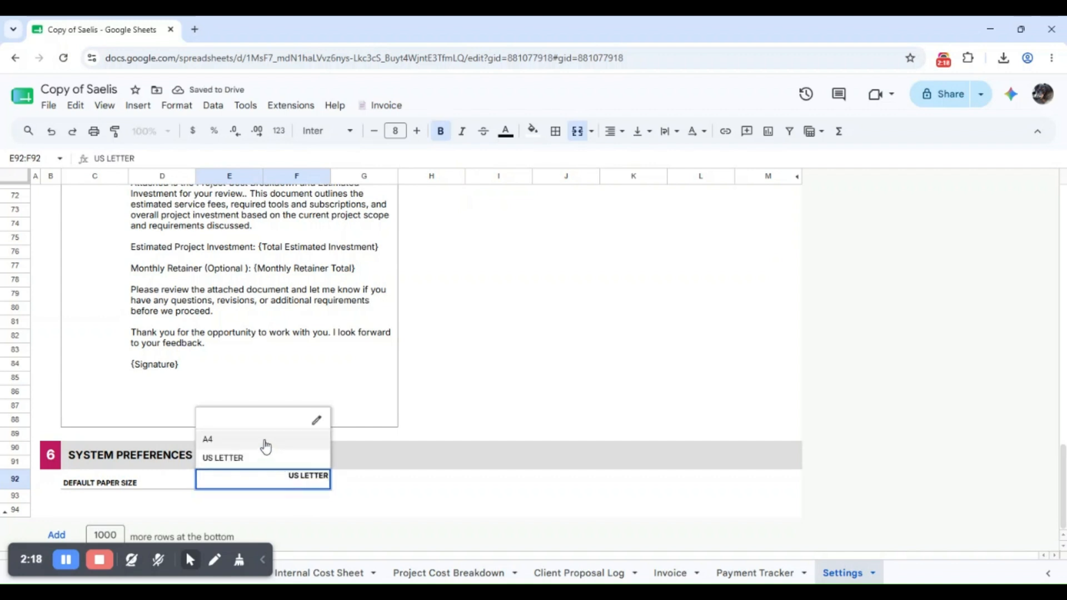
pyautogui.click(261, 440)
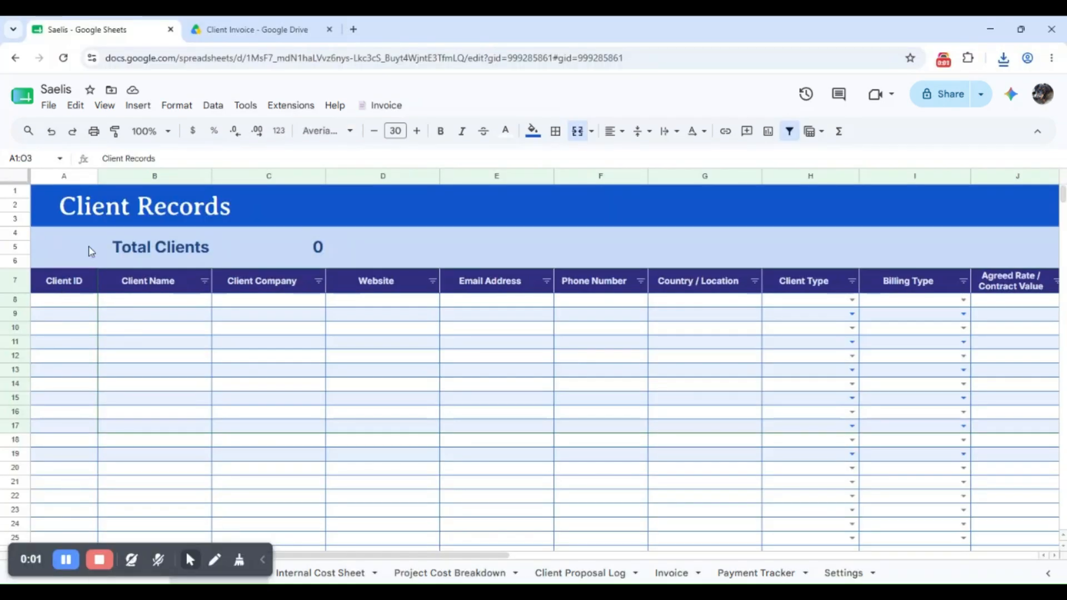
# Check the Total Clients count and the Client Type dropdown's validation rules
pyautogui.click(278, 253)
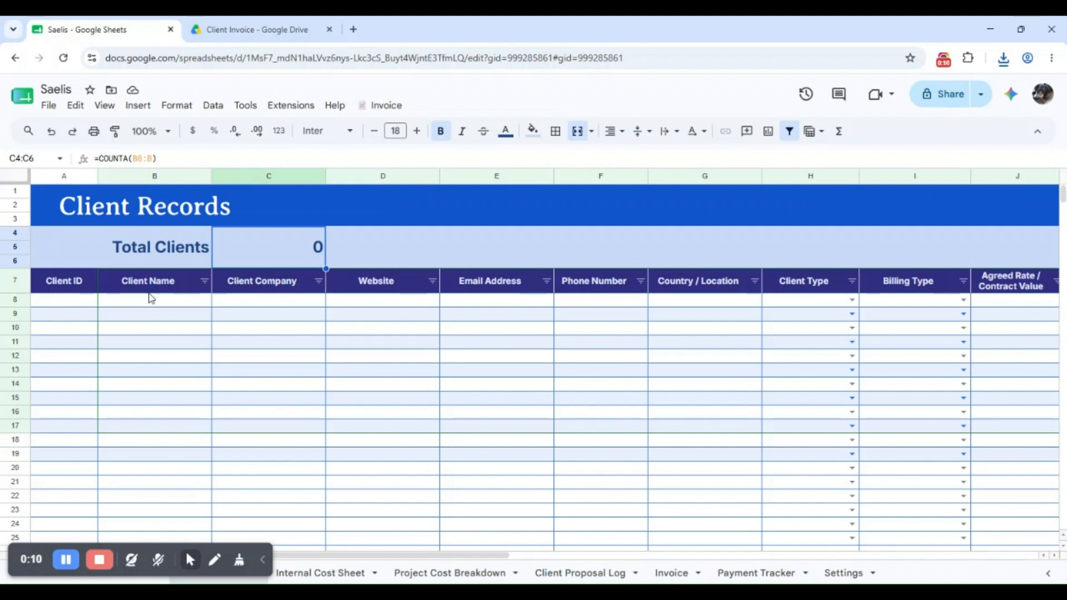
pyautogui.moveTo(423, 556); pyautogui.dragTo(648, 568)
pyautogui.doubleClick(349, 302)
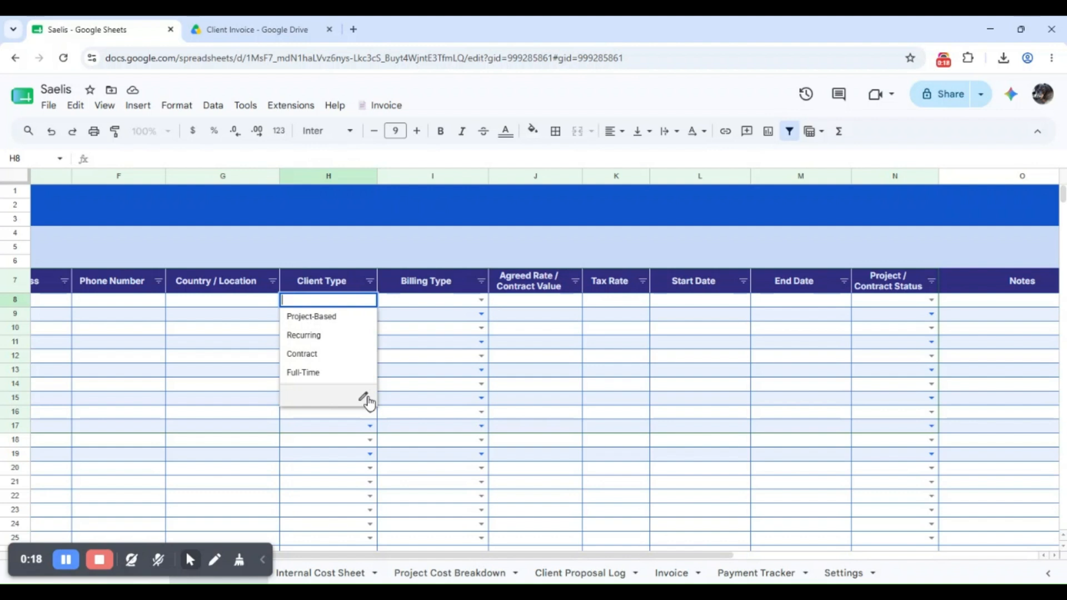
pyautogui.click(364, 398)
pyautogui.click(1037, 136)
# Check the Billing Type choices, date pickers and Project / Contract Status choices, then view the count tables
pyautogui.click(443, 300)
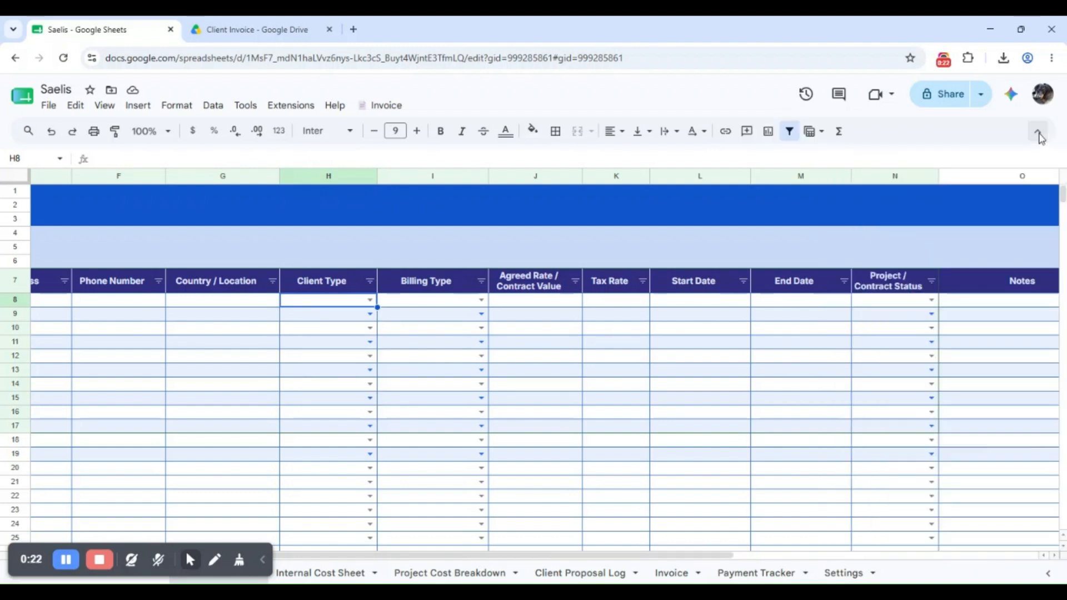
pyautogui.click(442, 300)
pyautogui.click(538, 315)
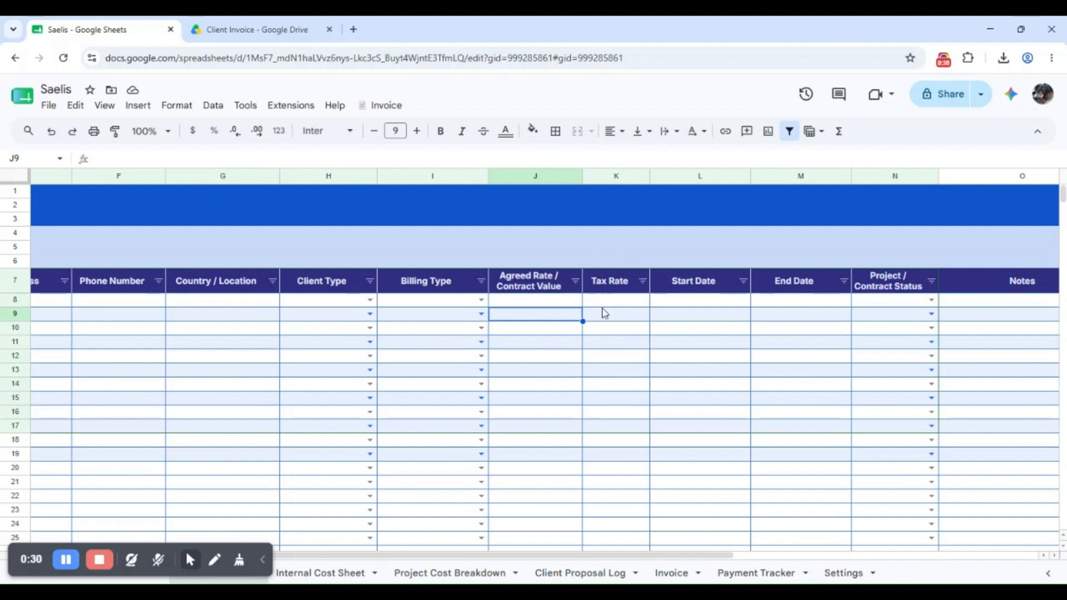
pyautogui.moveTo(650, 554); pyautogui.dragTo(763, 550)
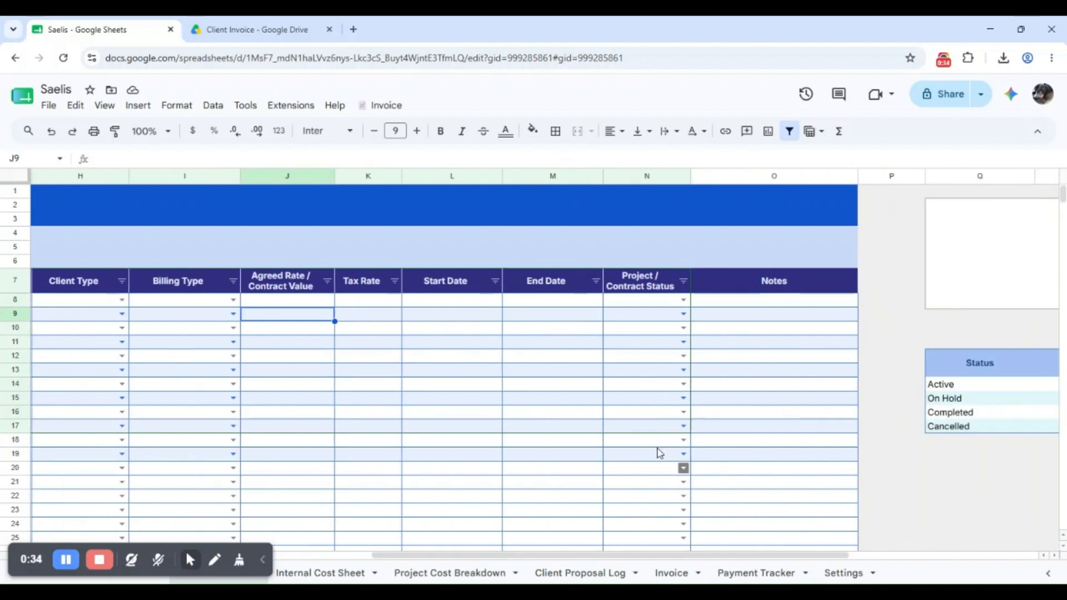
pyautogui.click(442, 301)
pyautogui.click(442, 301)
pyautogui.doubleClick(558, 303)
pyautogui.doubleClick(646, 304)
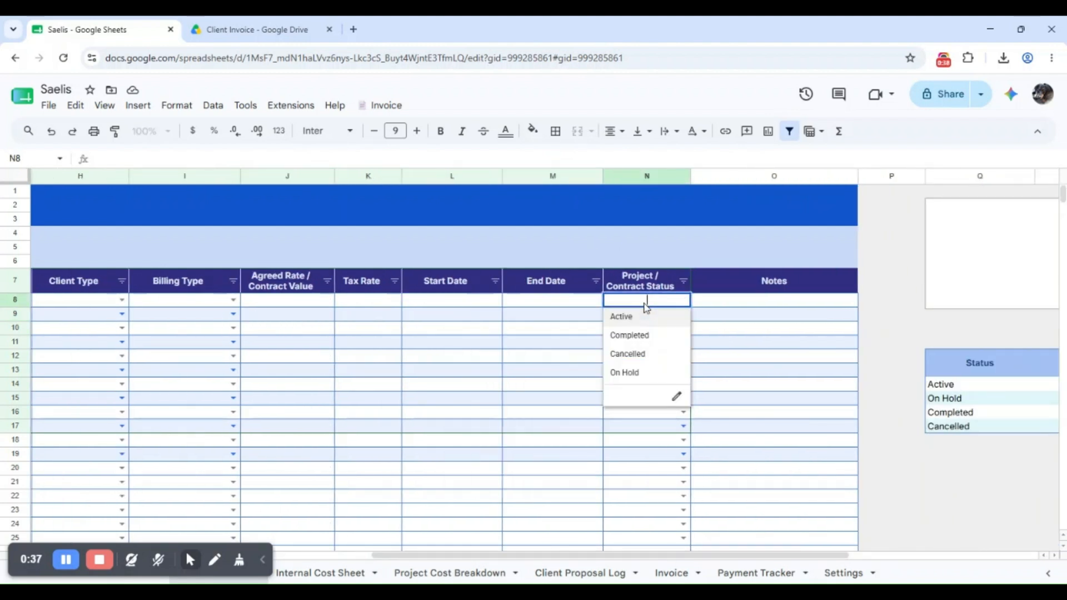
pyautogui.click(794, 371)
pyautogui.moveTo(724, 553); pyautogui.dragTo(912, 552)
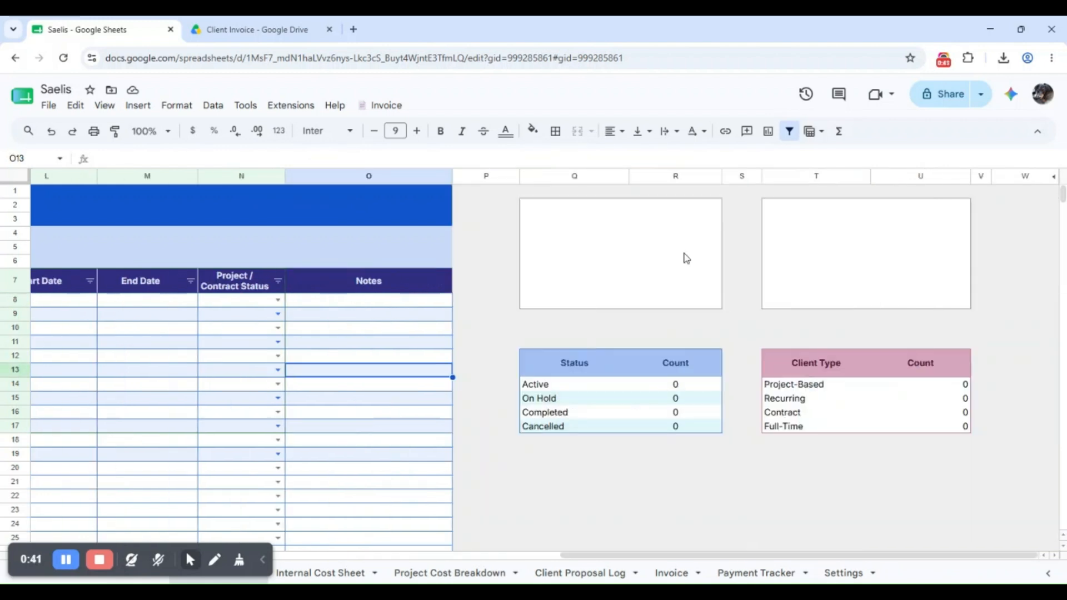
pyautogui.moveTo(595, 555); pyautogui.dragTo(114, 498)
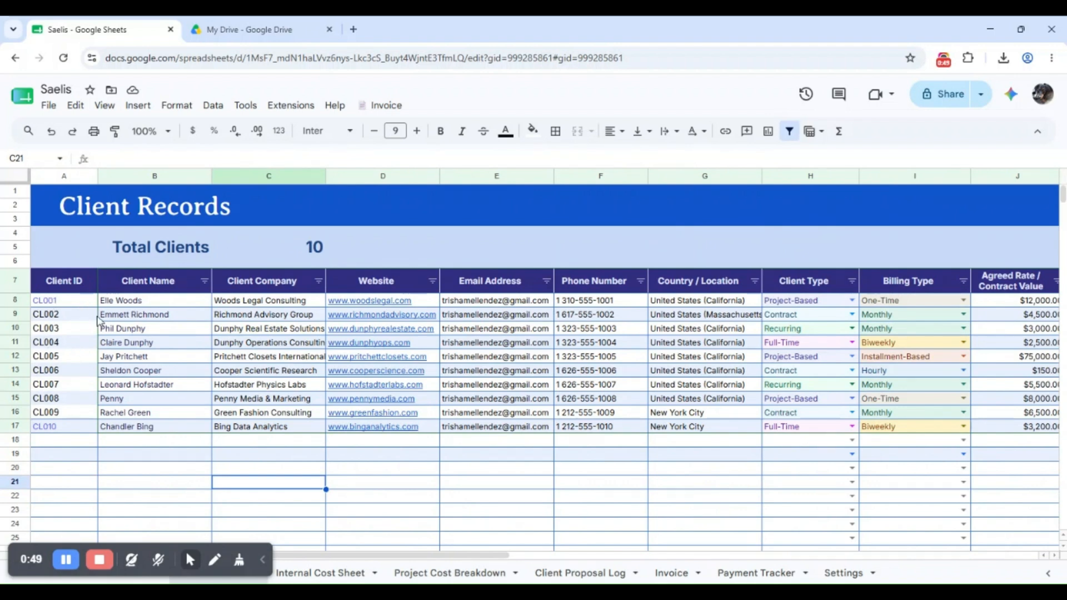
# Inspect the On Hold slice of the status chart and the Recurring slice of the client type chart
pyautogui.moveTo(432, 555); pyautogui.dragTo(822, 486)
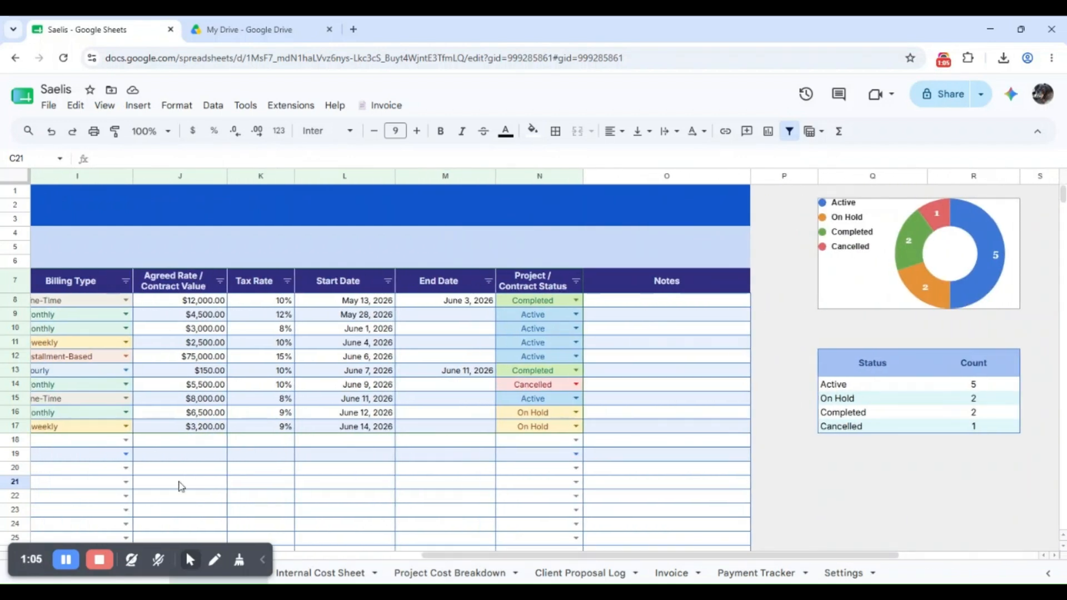
pyautogui.click(66, 561)
pyautogui.click(66, 561)
pyautogui.moveTo(466, 555); pyautogui.dragTo(592, 510)
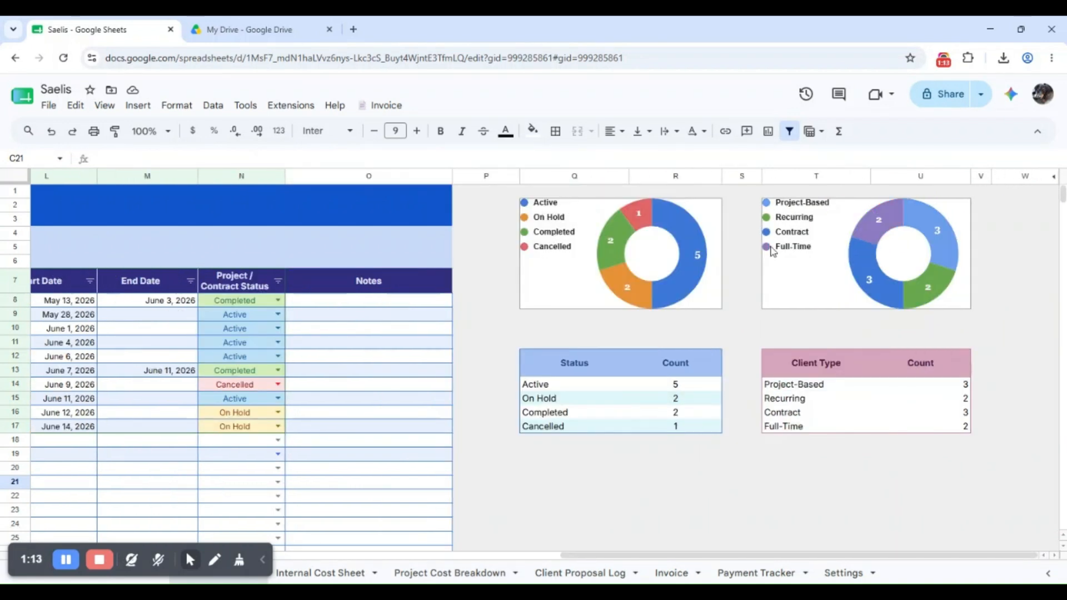
pyautogui.click(694, 253)
pyautogui.moveTo(626, 297)
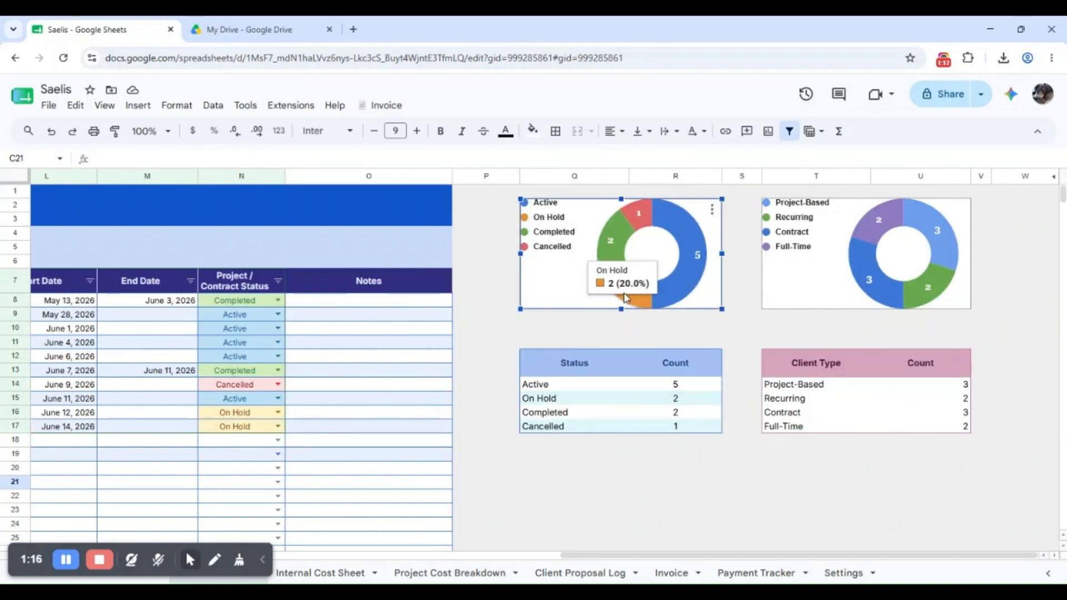
pyautogui.click(817, 239)
pyautogui.moveTo(912, 305)
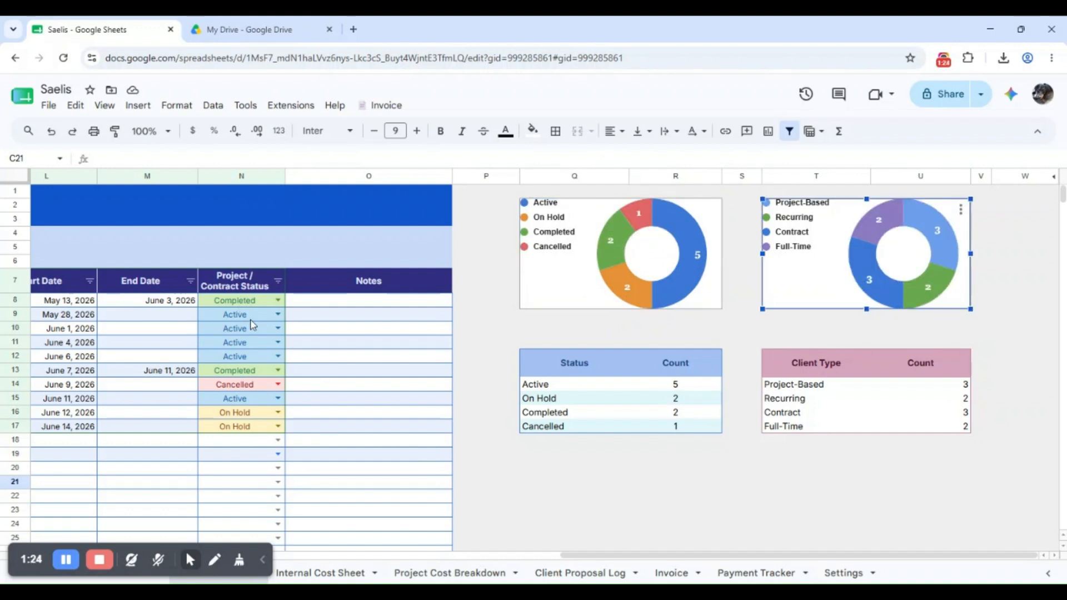
# Mark the row 9 project as Completed and the row 11 project as On Hold
pyautogui.click(250, 316)
pyautogui.click(239, 349)
pyautogui.click(242, 342)
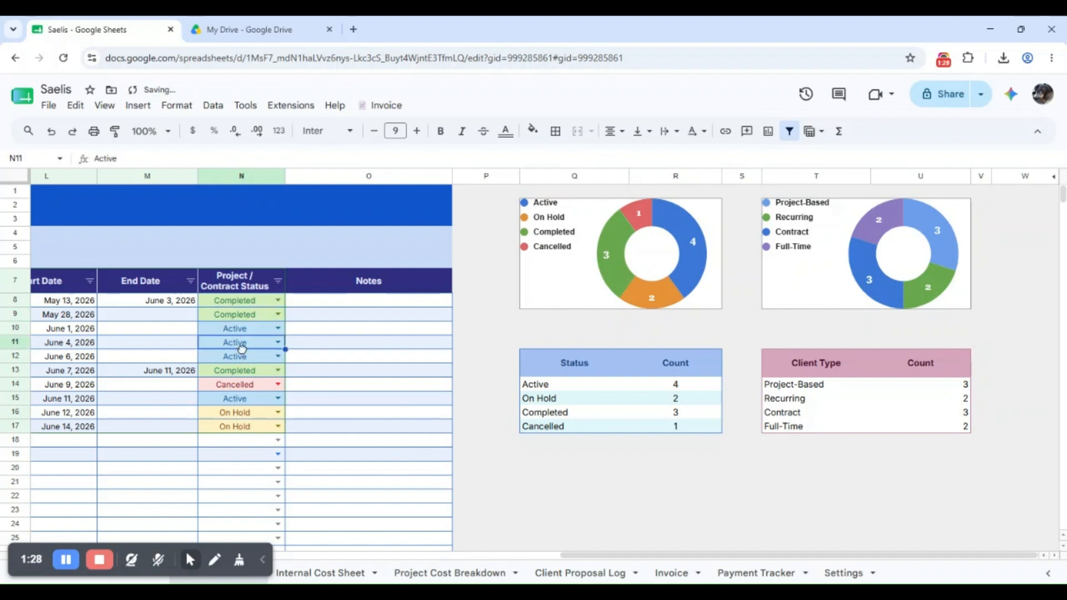
pyautogui.click(227, 415)
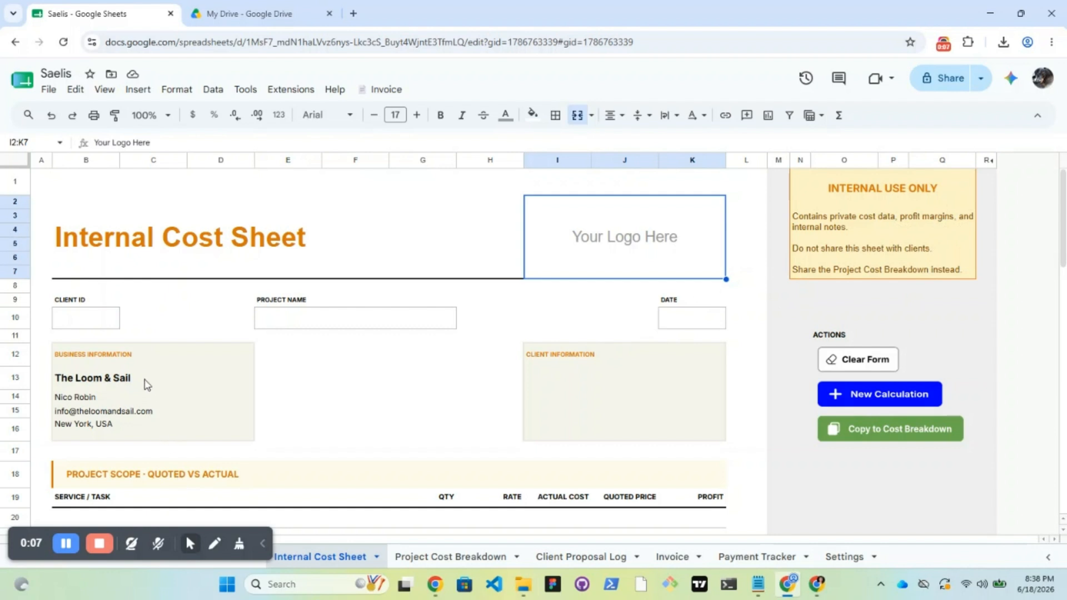
# Choose Dunphy Real Estate Solutions as the client in Client Information
pyautogui.click(601, 384)
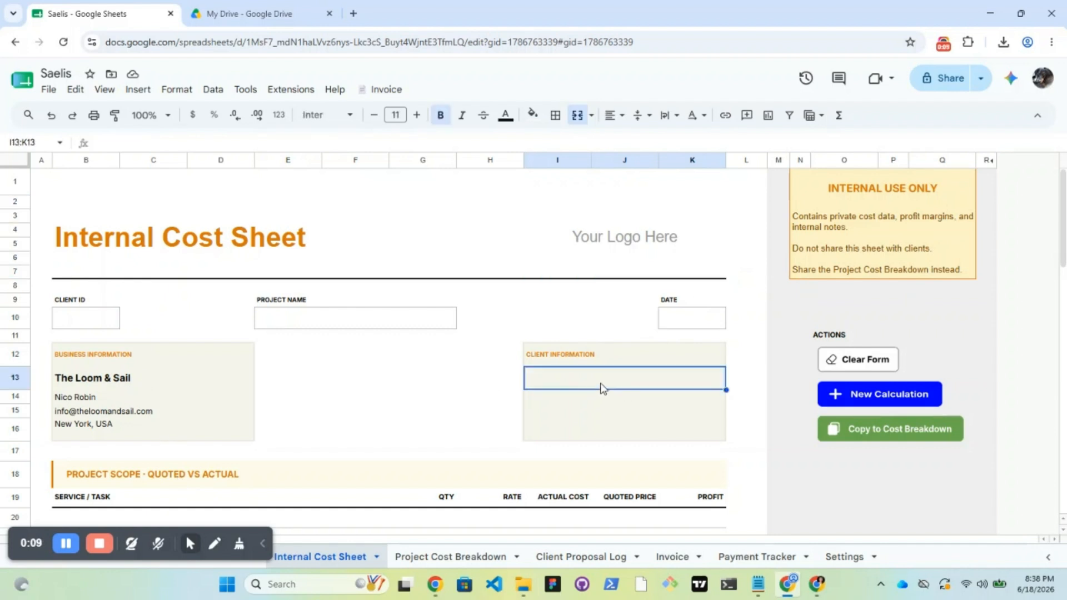
pyautogui.doubleClick(601, 384)
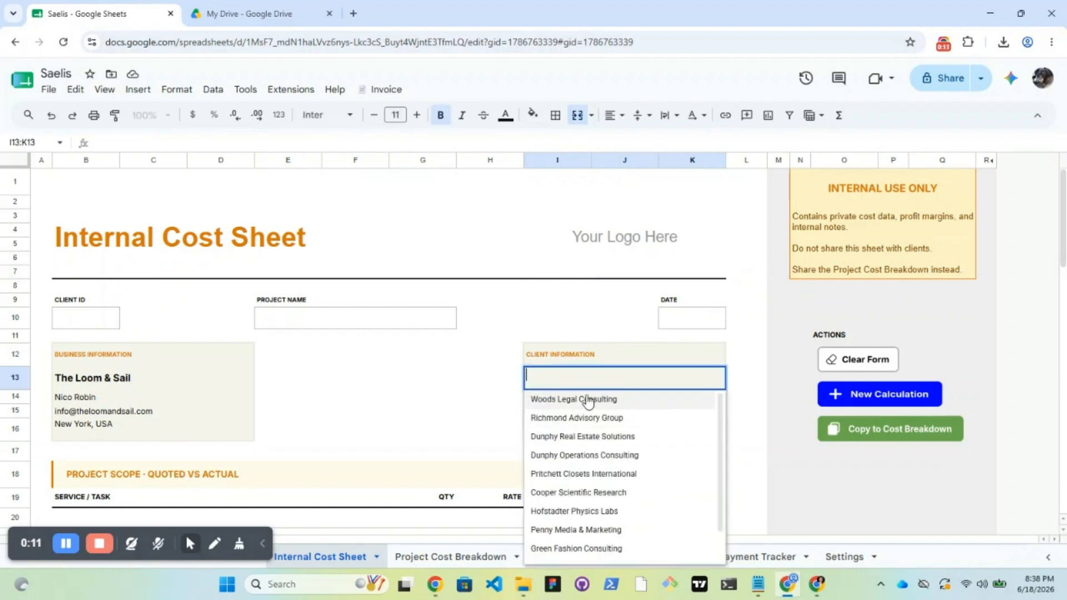
pyautogui.click(505, 381)
pyautogui.click(573, 379)
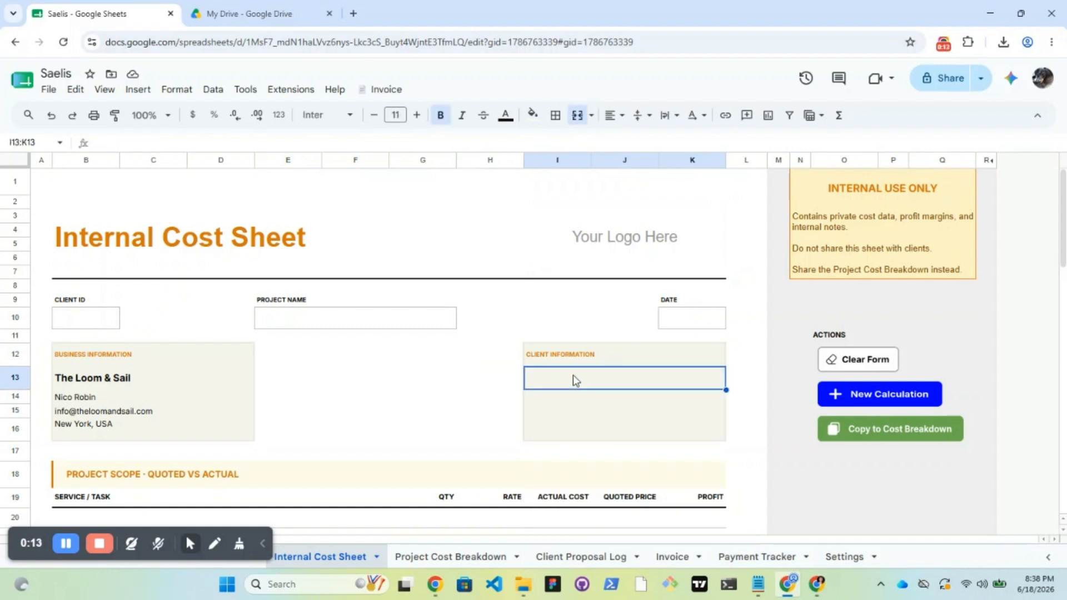
pyautogui.doubleClick(572, 380)
pyautogui.scroll(-1, 612, 478)
pyautogui.scroll(1, 591, 481)
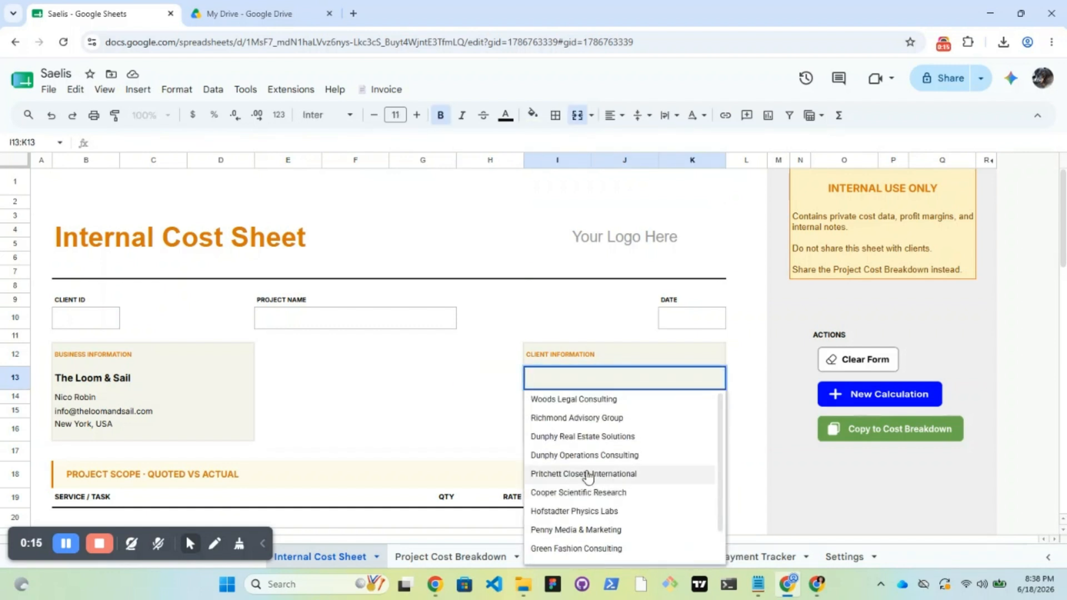
pyautogui.click(572, 437)
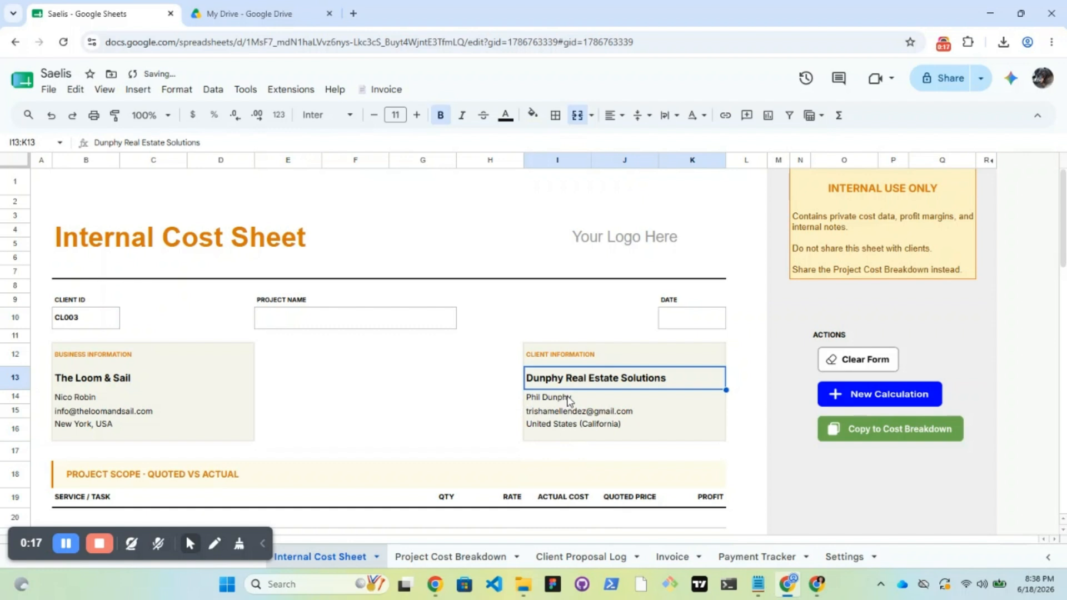
# Enter the project name 'Website and N8N Automation'
pyautogui.click(376, 329)
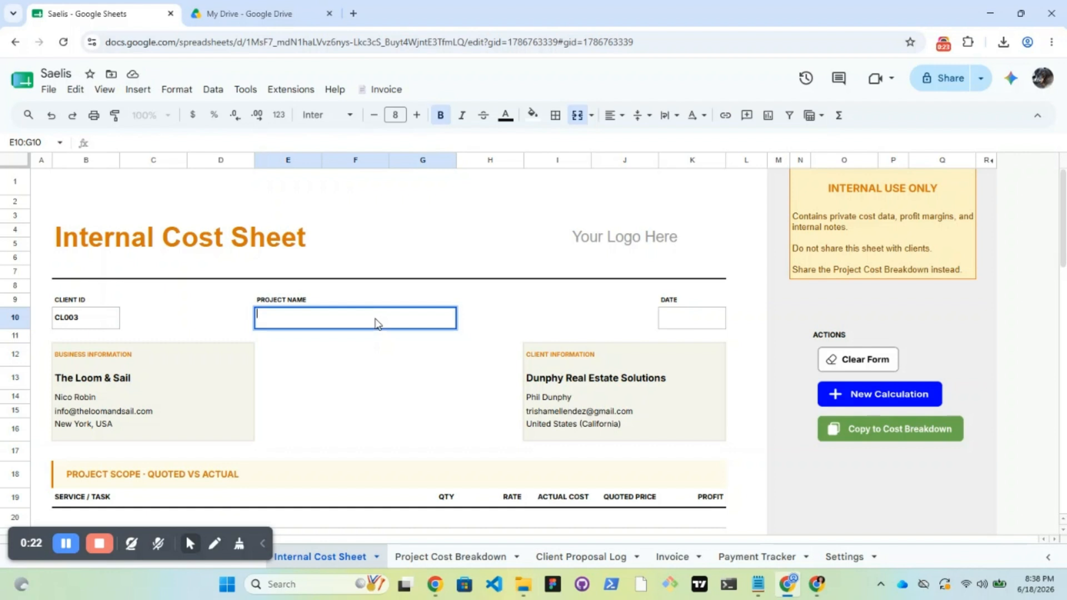
pyautogui.write('Website and Le')
pyautogui.press('BackSpace')
pyautogui.press('BackSpace')
pyautogui.write('N8N automati')
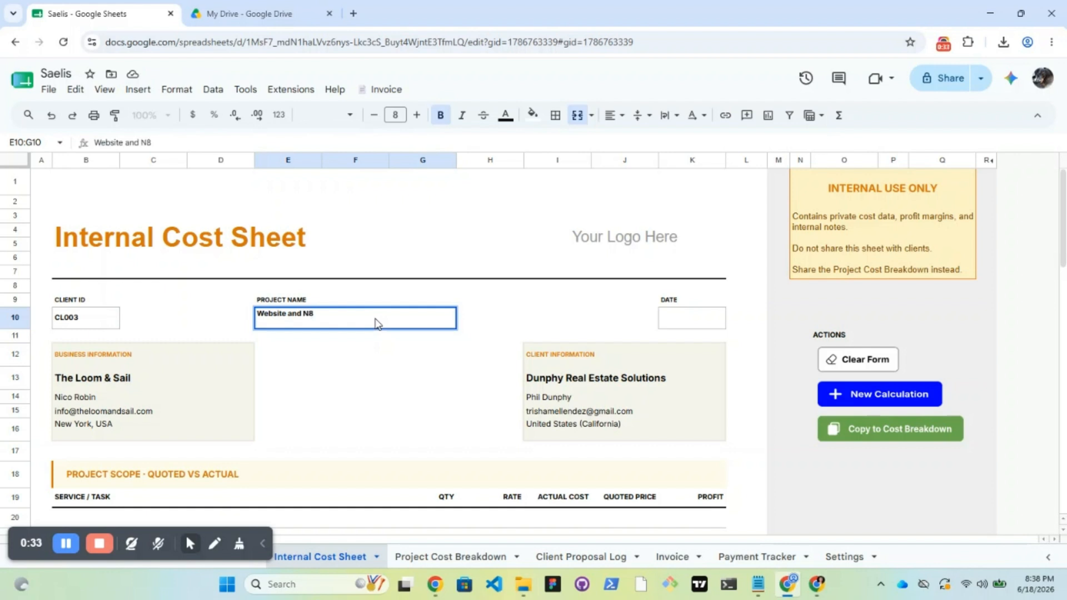
pyautogui.press('BackSpace')
pyautogui.press('BackSpace')
pyautogui.press('BackSpace')
pyautogui.press('BackSpace')
pyautogui.press('BackSpace')
pyautogui.press('BackSpace')
pyautogui.press('BackSpace')
pyautogui.press('BackSpace')
pyautogui.write('Automation')
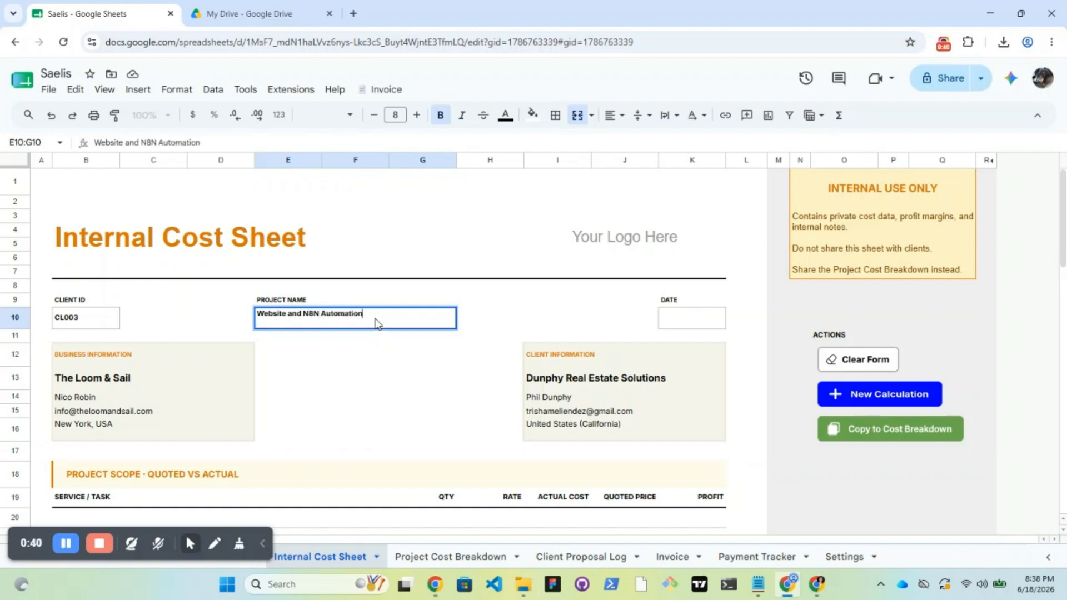
pyautogui.click(89, 321)
# Set the date to June 18, 2026 using the calendar picker
pyautogui.doubleClick(692, 317)
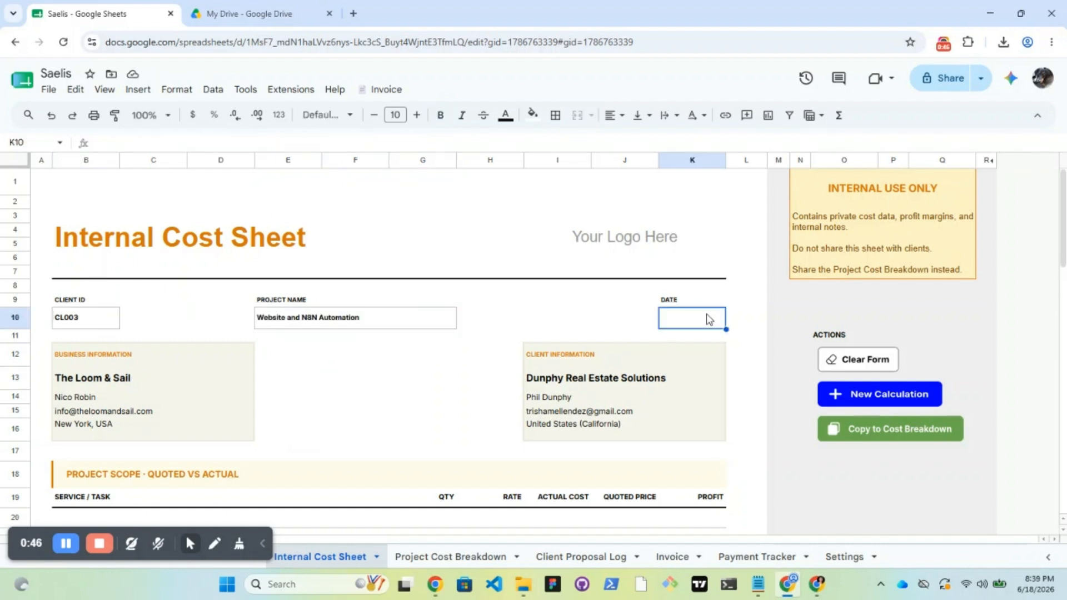
pyautogui.click(717, 423)
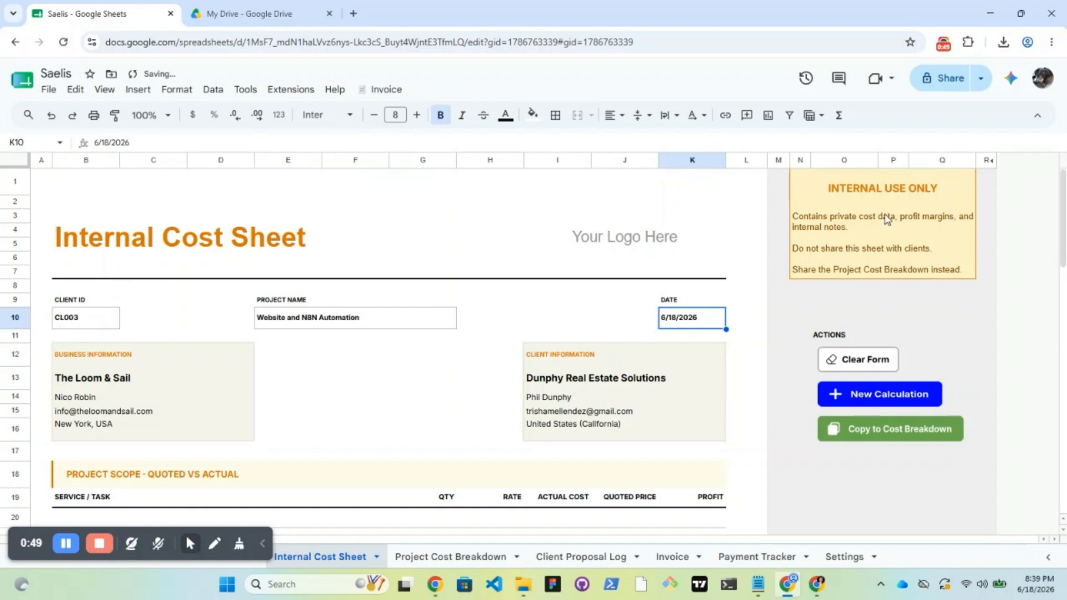
pyautogui.scroll(-5, 992, 285)
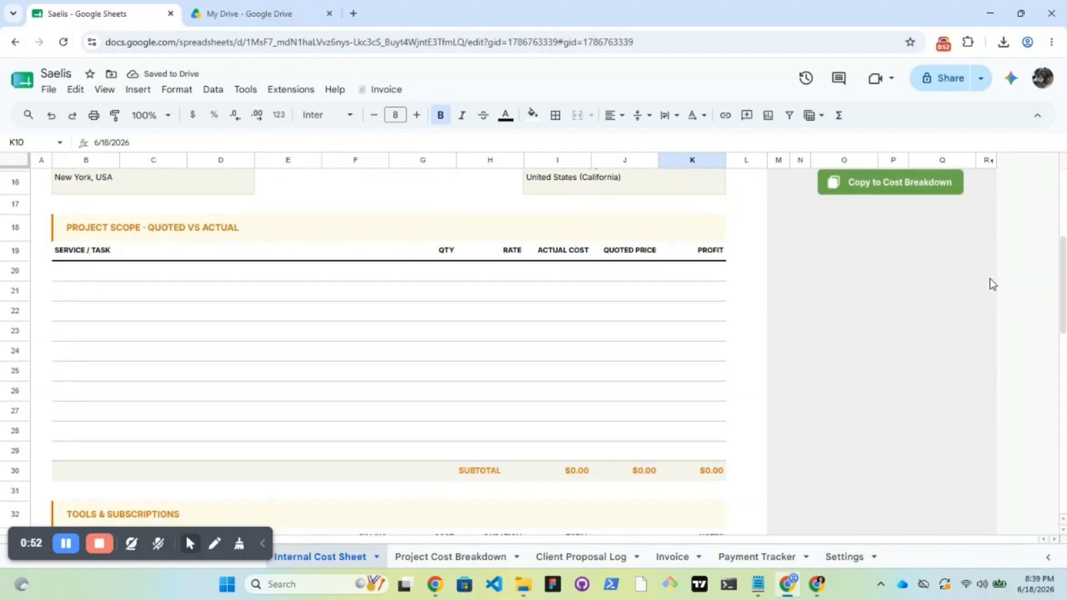
pyautogui.click(122, 279)
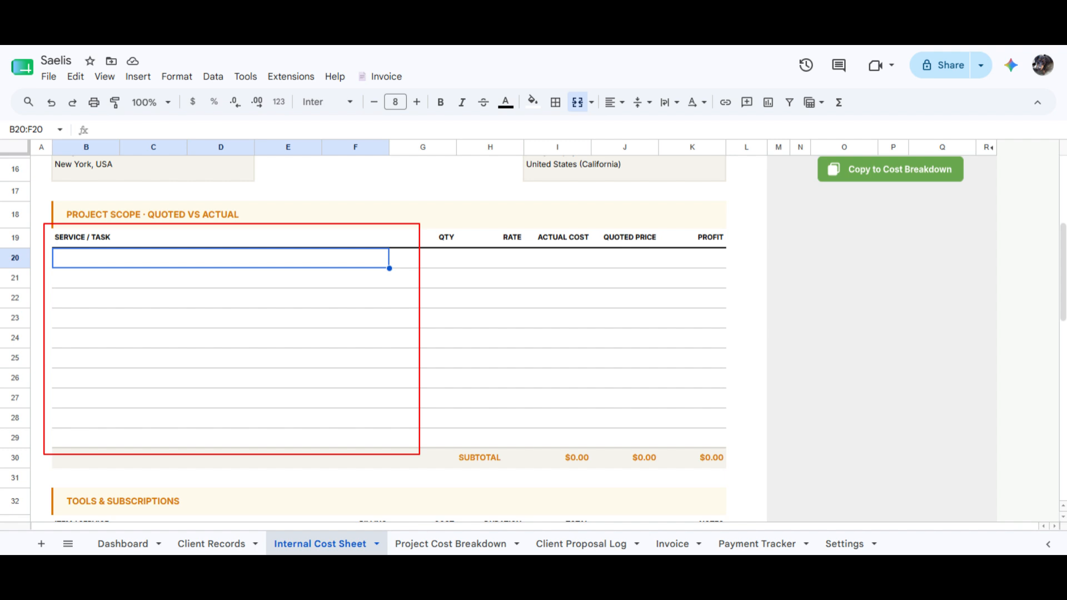
pyautogui.click(423, 259)
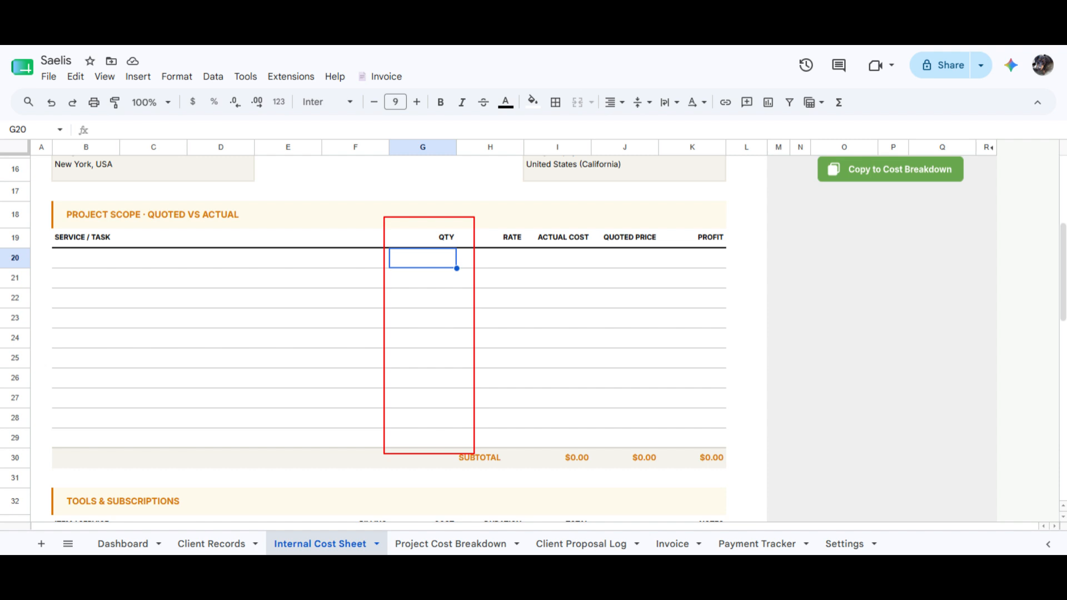
pyautogui.click(490, 258)
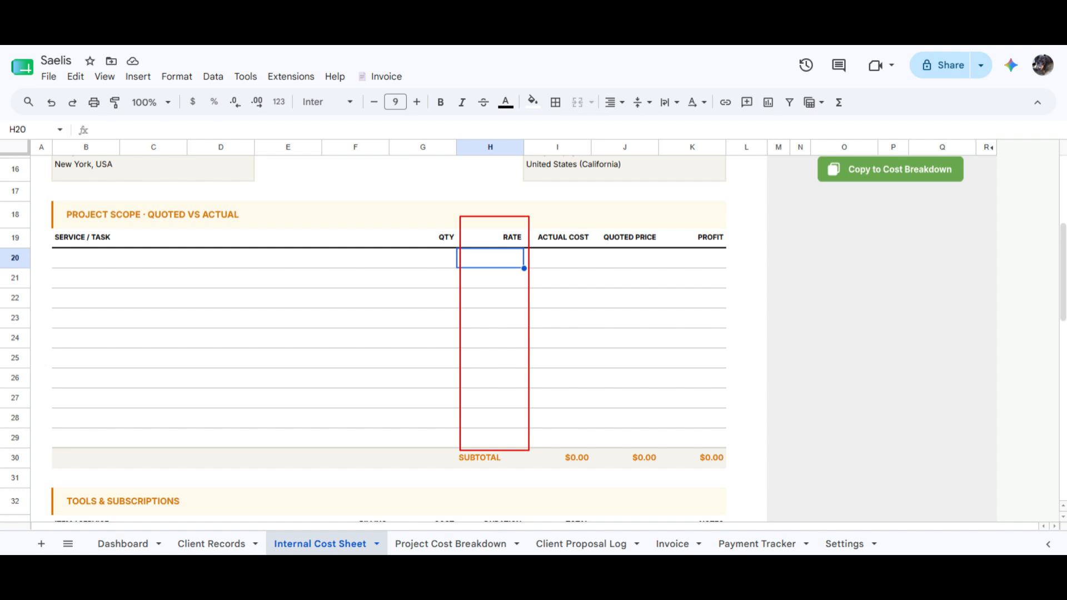
pyautogui.click(558, 258)
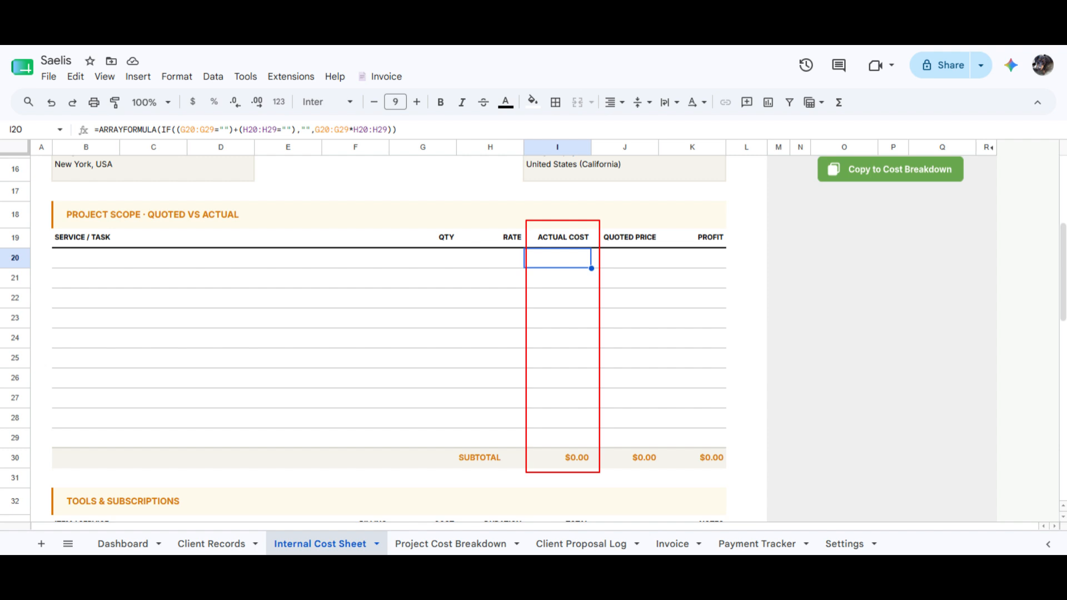
pyautogui.click(624, 258)
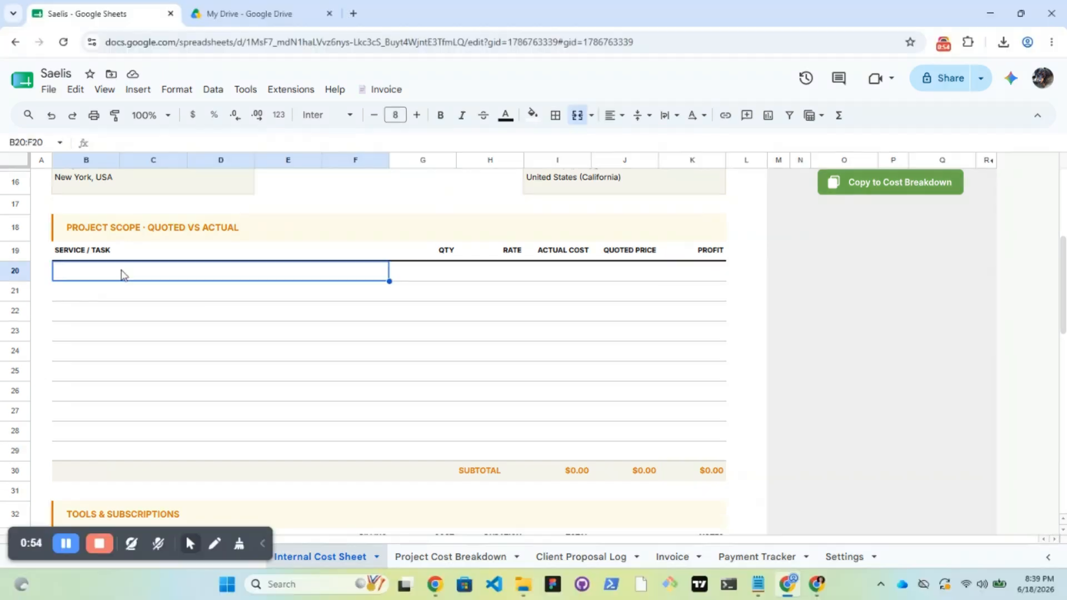
# Add Website Design with quantity 1, rate $1,500 and quoted price $2,000
pyautogui.doubleClick(123, 270)
pyautogui.write('Web')
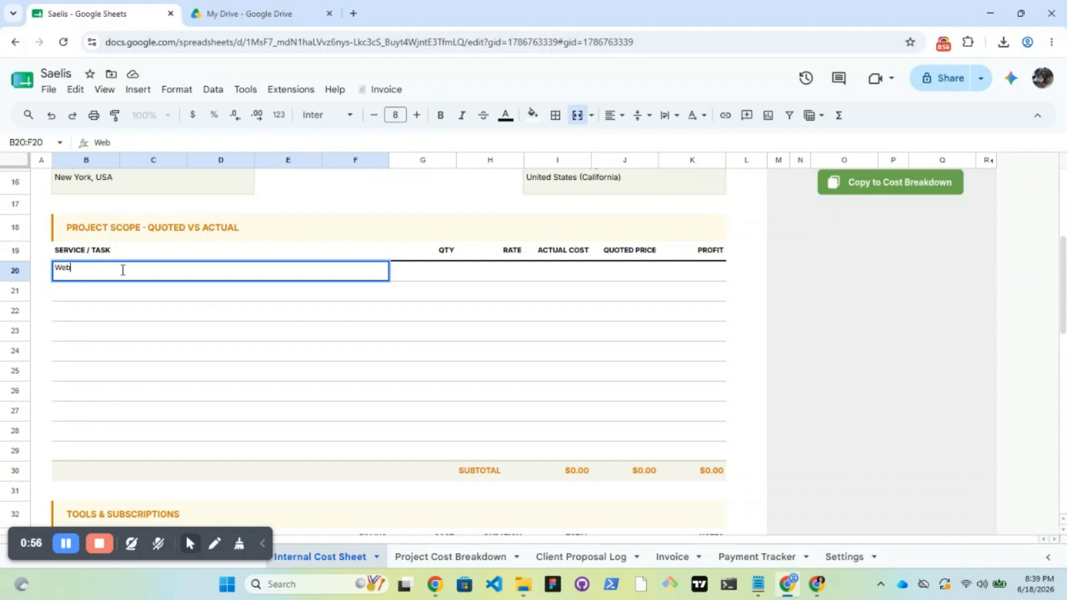
pyautogui.write('site Design')
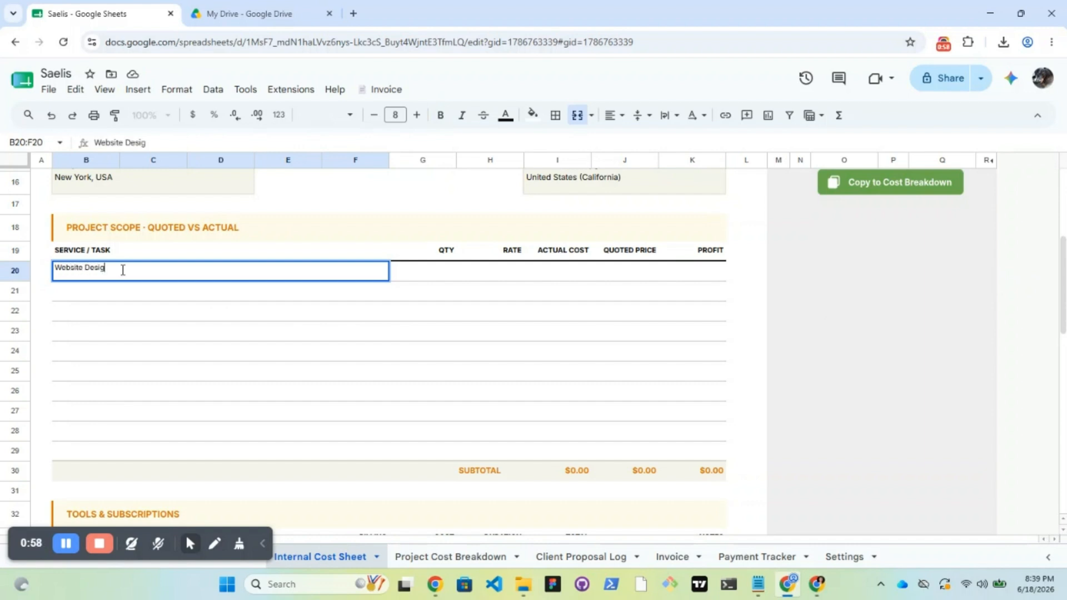
pyautogui.press('Tab')
pyautogui.write('1')
pyautogui.press('Tab')
pyautogui.write('1,5')
pyautogui.write('00')
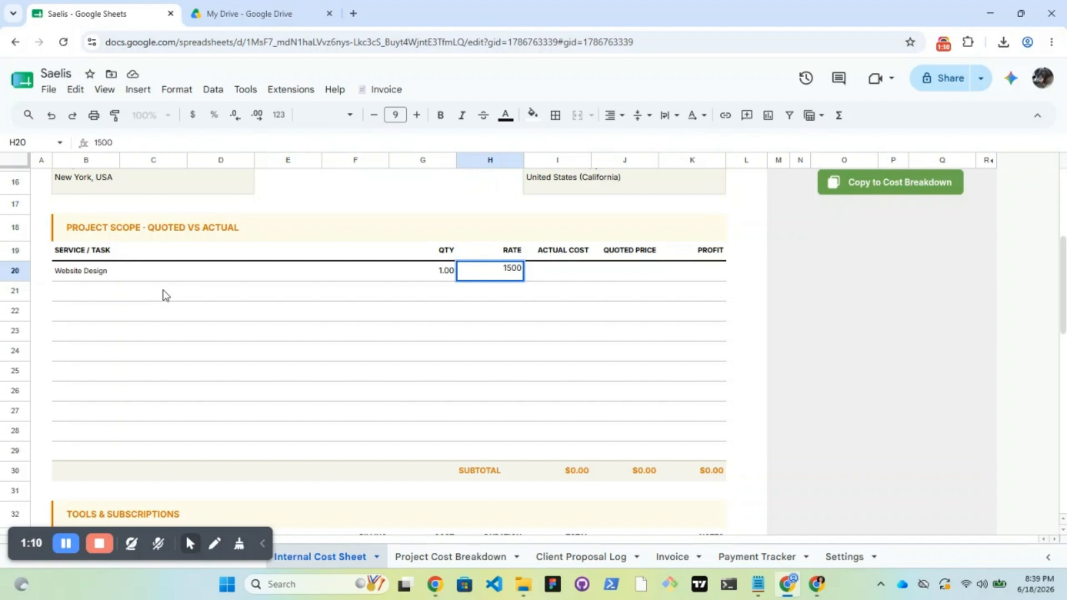
pyautogui.press('Tab')
pyautogui.press('Tab')
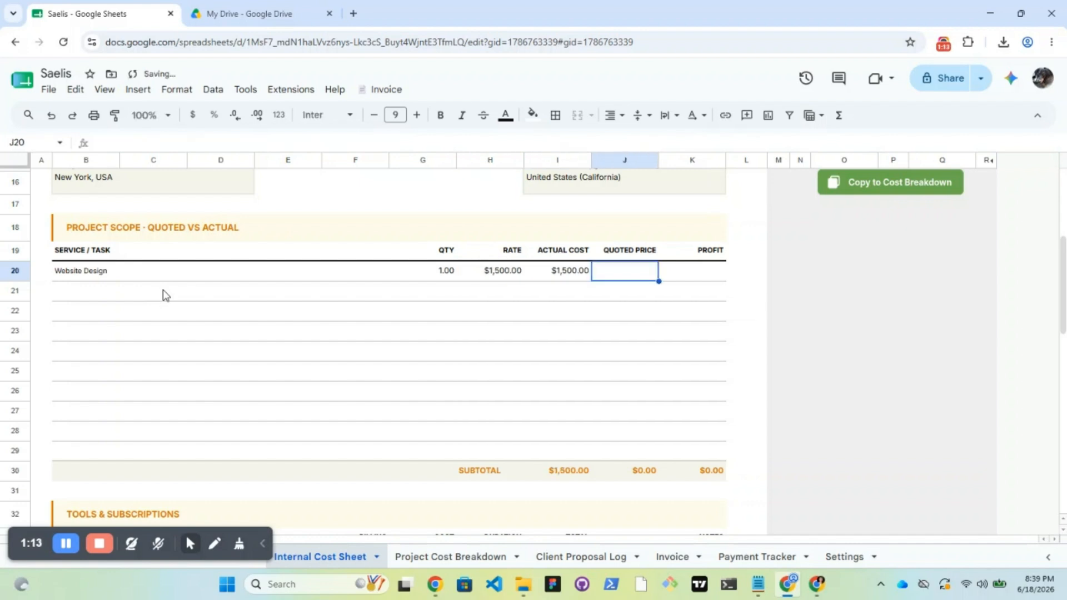
pyautogui.write('2000')
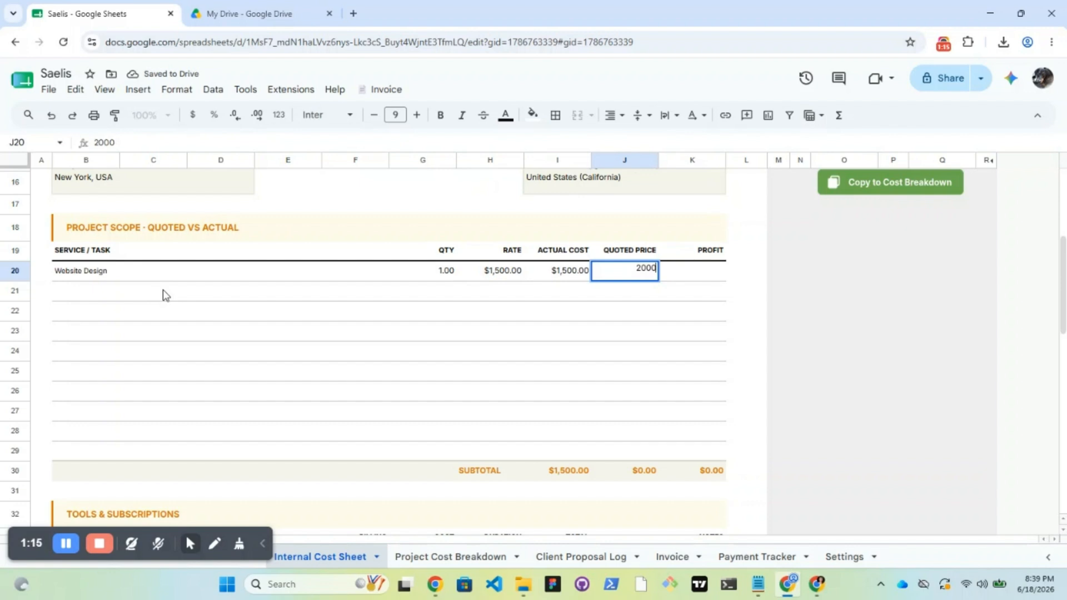
pyautogui.click(162, 289)
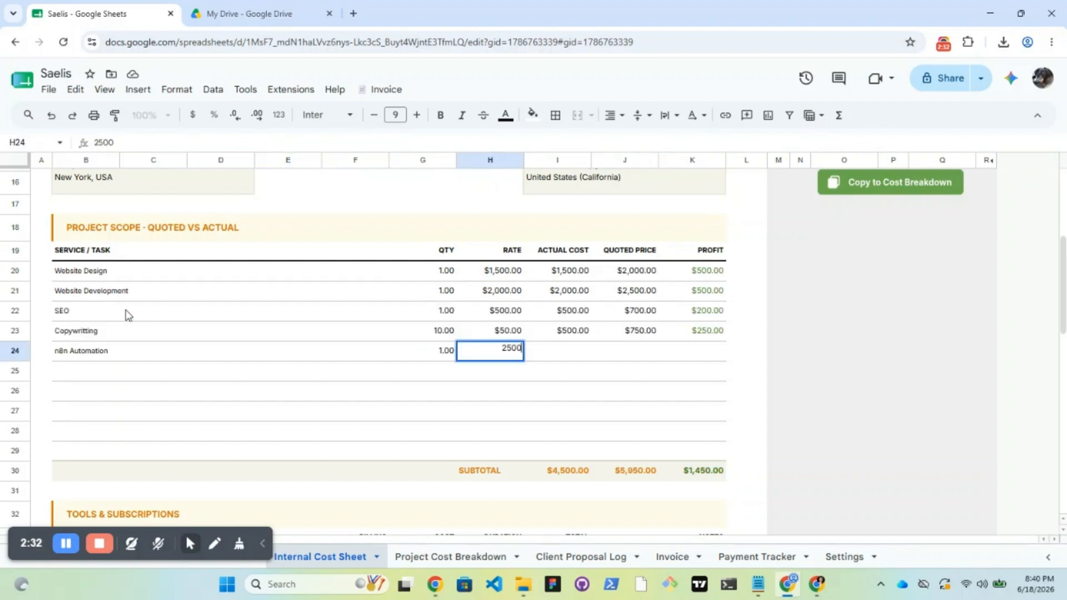
# Give the next service a quoted price of $3,000
pyautogui.press('Tab')
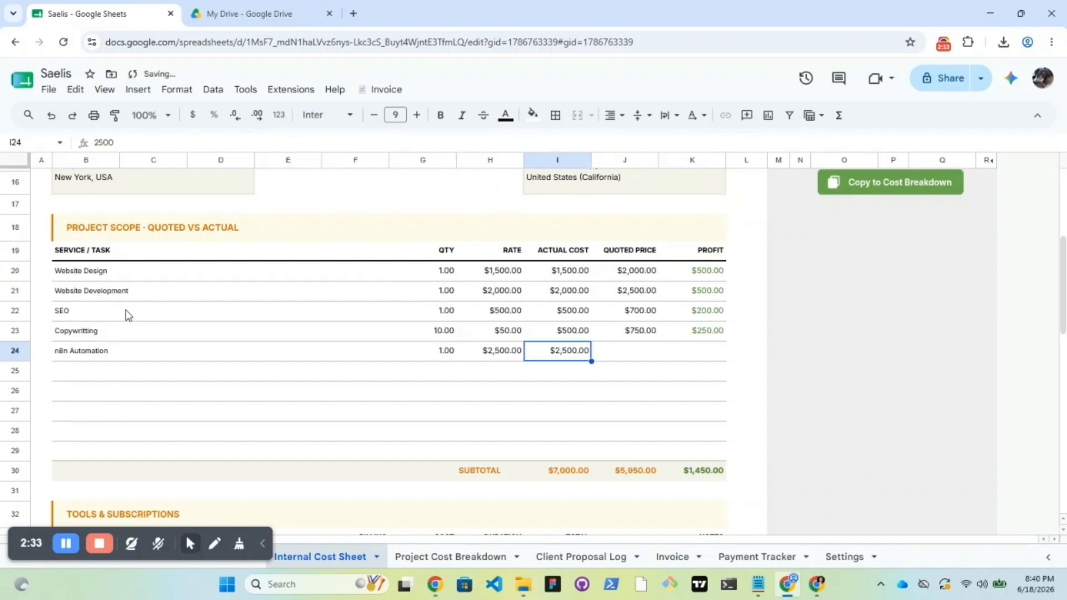
pyautogui.press('Tab')
pyautogui.write('3,000')
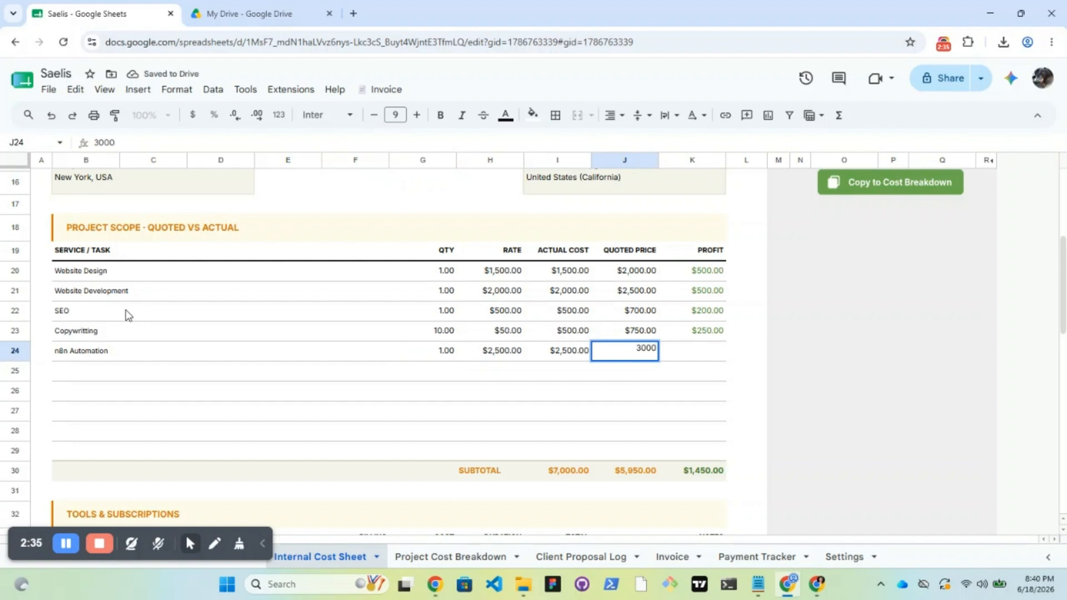
pyautogui.press('Return')
pyautogui.scroll(-3, 1064, 349)
pyautogui.scroll(2, 1064, 349)
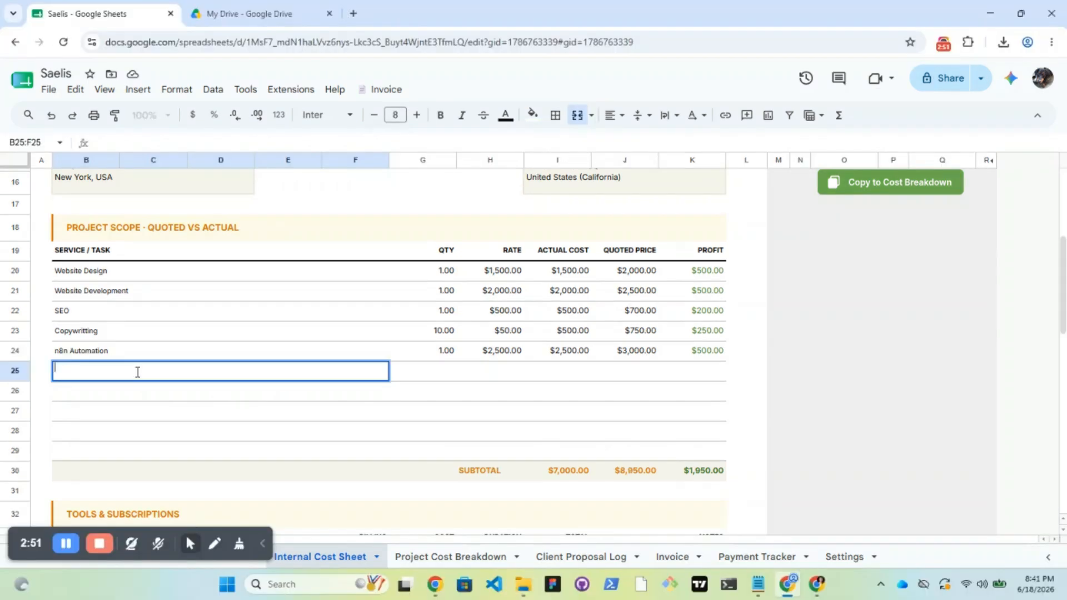
# Add Graphic Design with quantity 20, rate $10 and quoted price $200
pyautogui.write('Graphic Design')
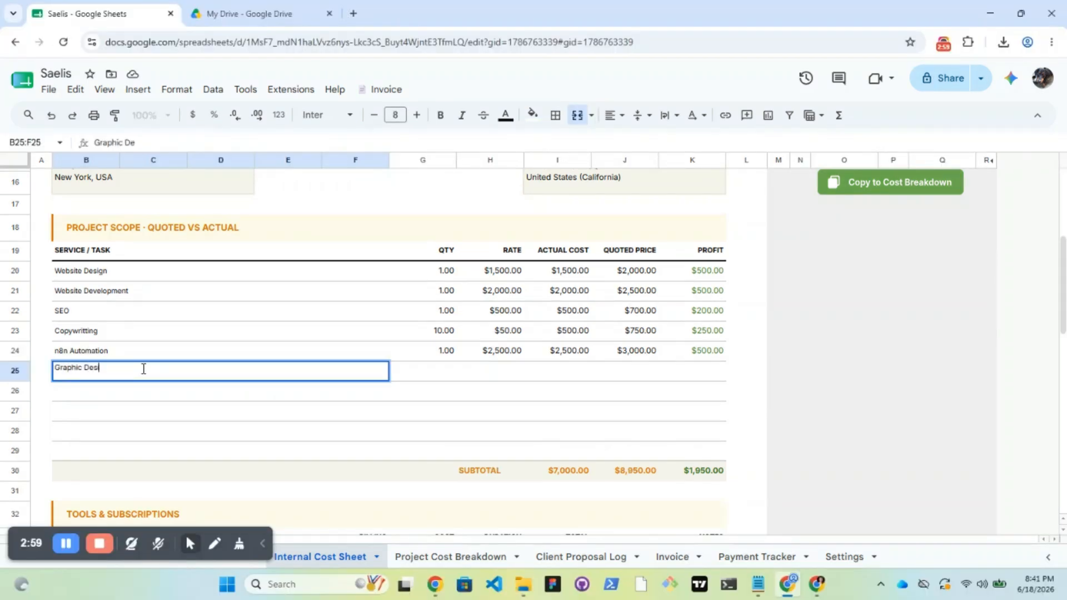
pyautogui.press('Tab')
pyautogui.write('20')
pyautogui.press('Tab')
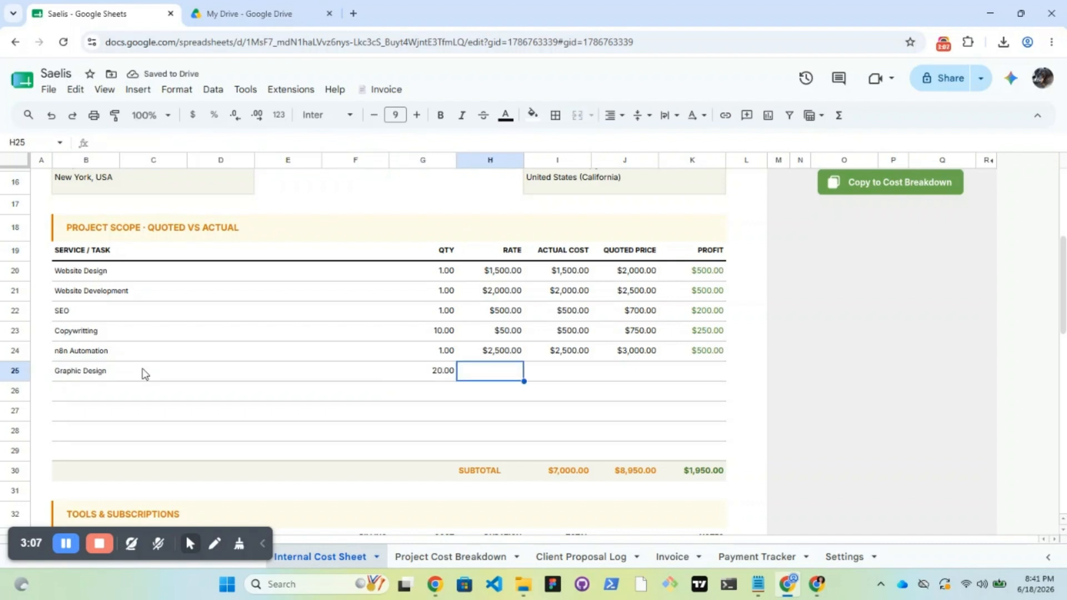
pyautogui.write('10')
pyautogui.press('Tab')
pyautogui.press('Tab')
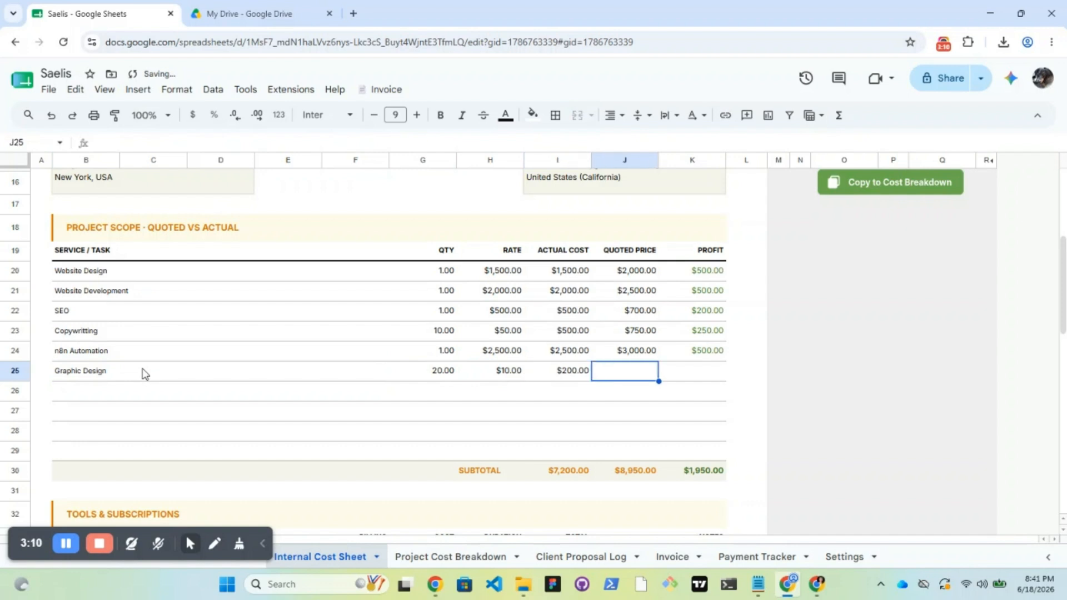
pyautogui.write('200')
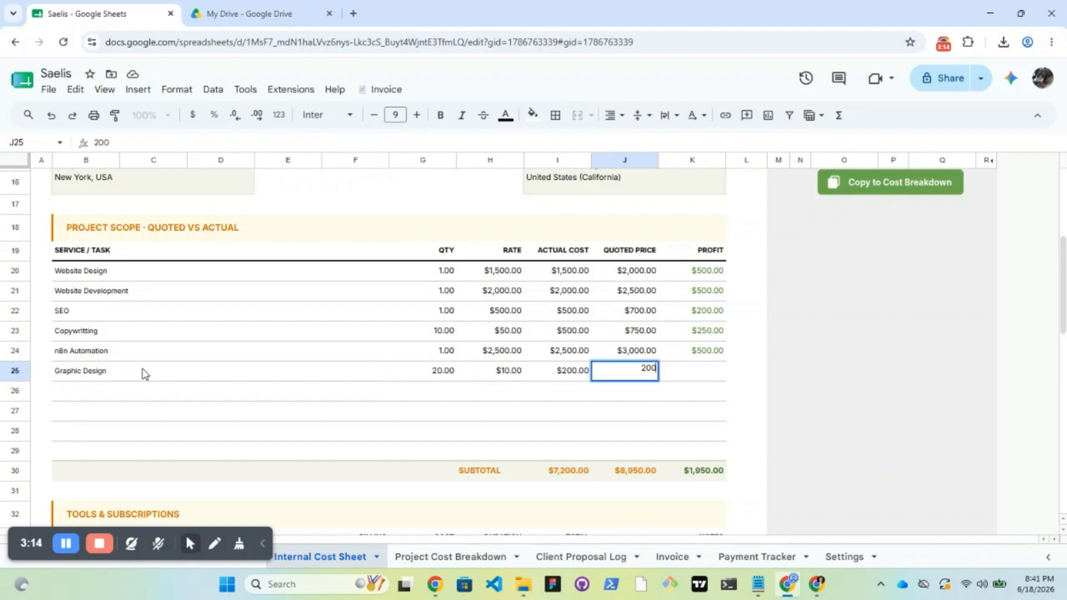
pyautogui.press('Return')
# Add SEMrush to Tools & Subscriptions with Monthly billing, $19.99 cost and 6-month duration
pyautogui.scroll(-5, 143, 373)
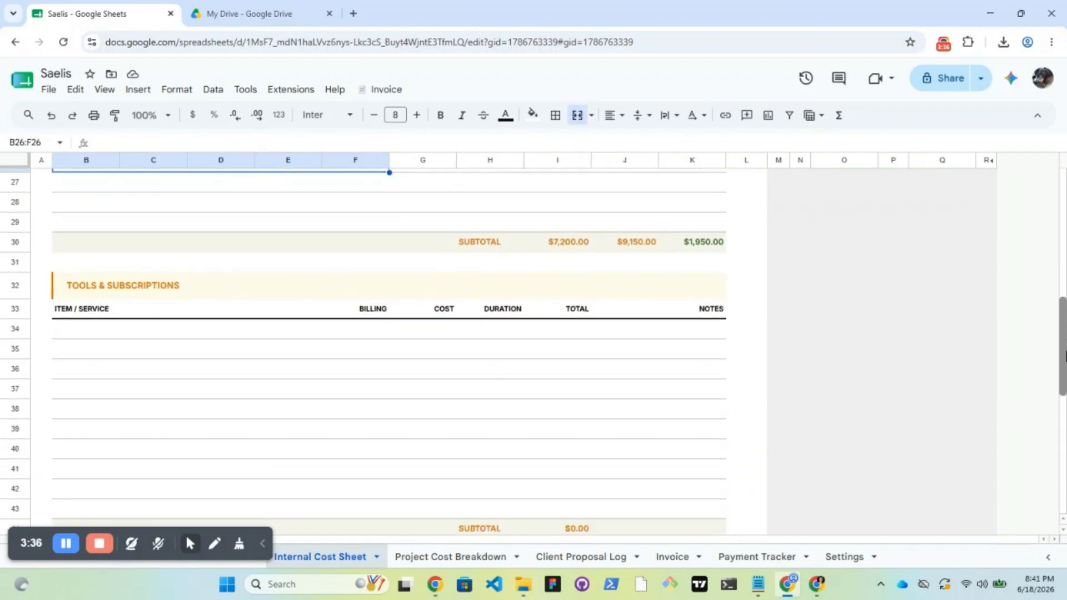
pyautogui.click(95, 242)
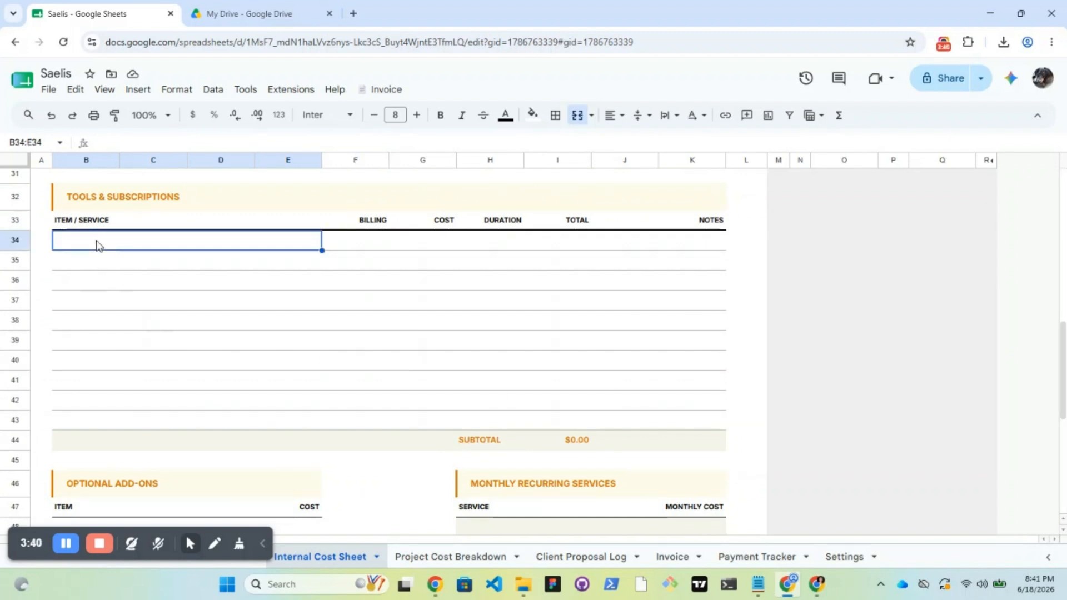
pyautogui.write('SEMrush')
pyautogui.press('Tab')
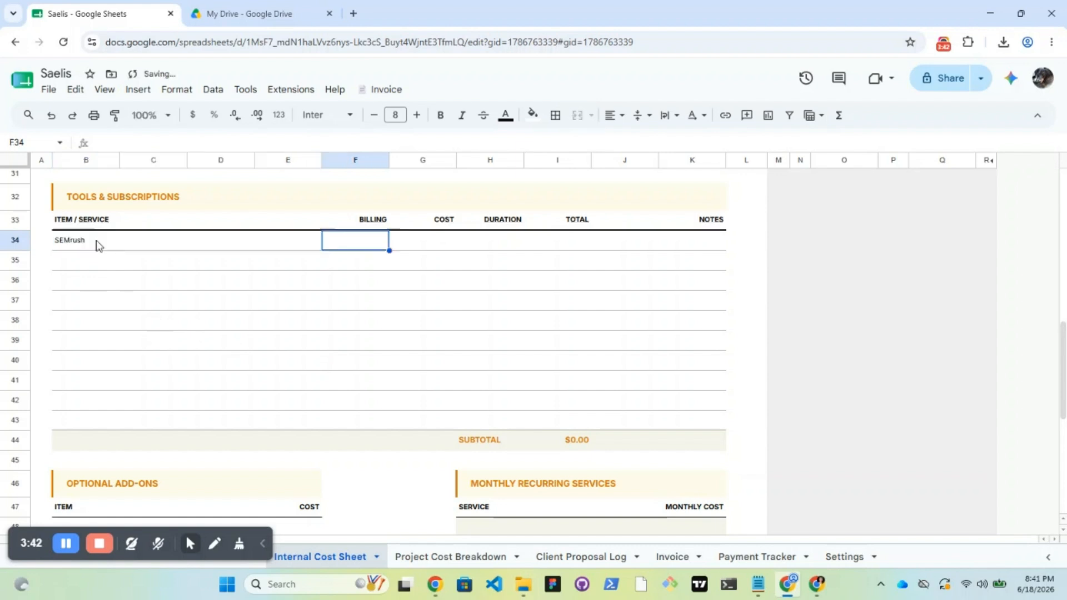
pyautogui.click(371, 244)
pyautogui.click(362, 335)
pyautogui.press('Tab')
pyautogui.write('6')
pyautogui.press('Tab')
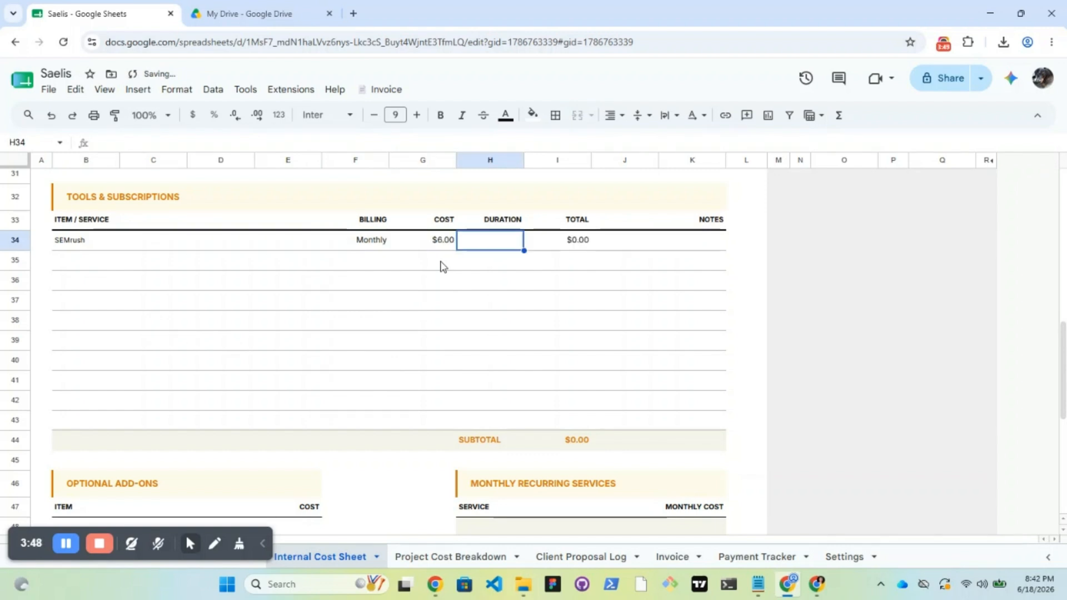
pyautogui.click(441, 238)
pyautogui.write('19.99')
pyautogui.press('Tab')
pyautogui.write('6')
pyautogui.press('Return')
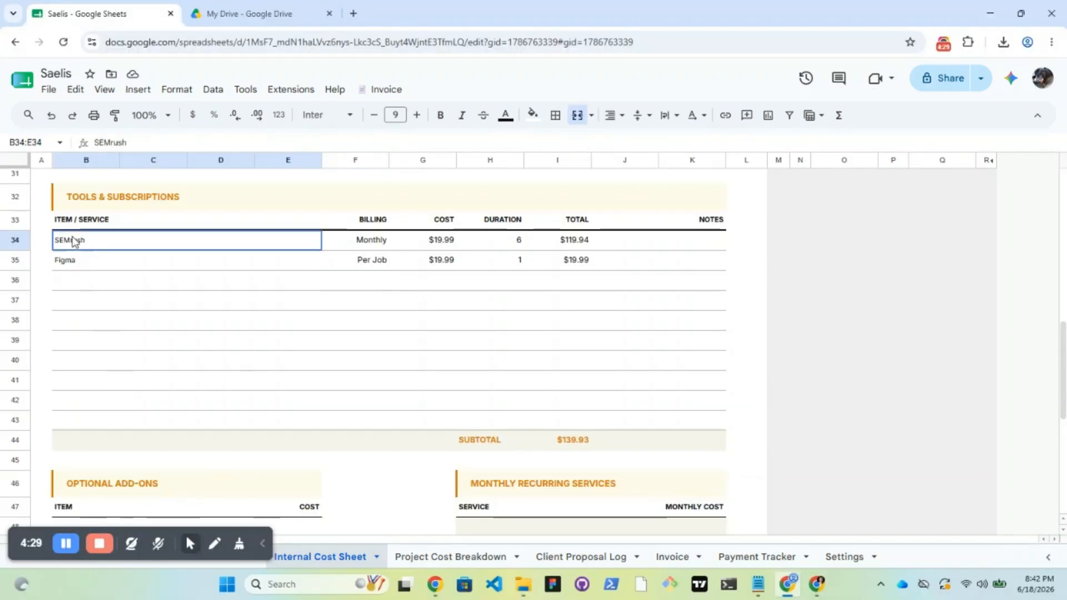
# Clear the SEMrush and Figma subscription rows, then undo to restore them
pyautogui.moveTo(67, 240); pyautogui.dragTo(481, 279)
pyautogui.press('Delete')
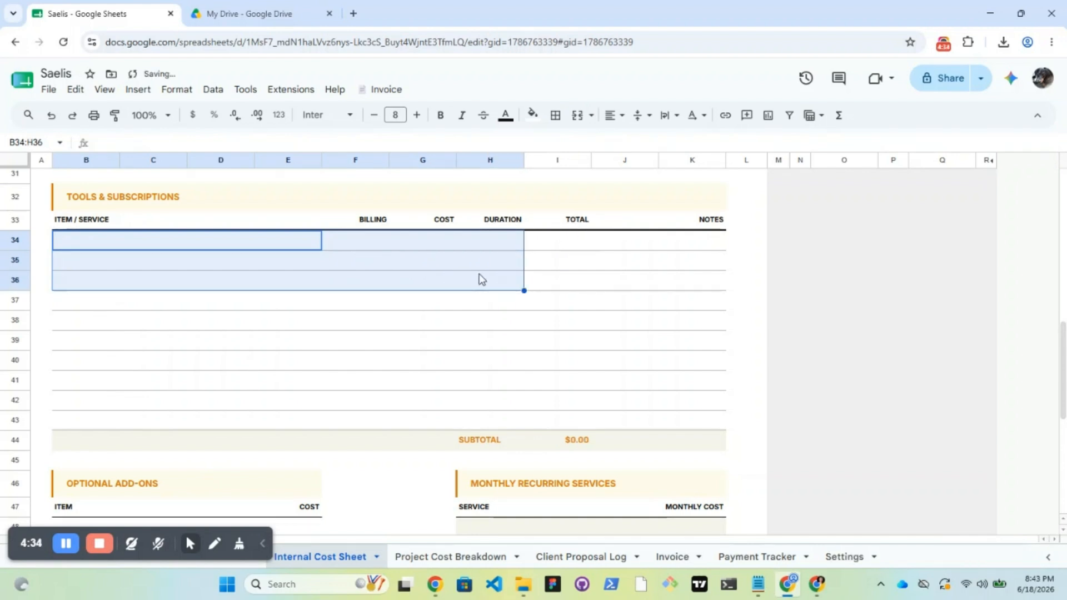
pyautogui.moveTo(1063, 355)
pyautogui.mouseDown()
pyautogui.moveTo(1064, 370)
pyautogui.moveTo(1065, 340)
pyautogui.moveTo(1065, 352)
pyautogui.mouseUp()
pyautogui.click(192, 329)
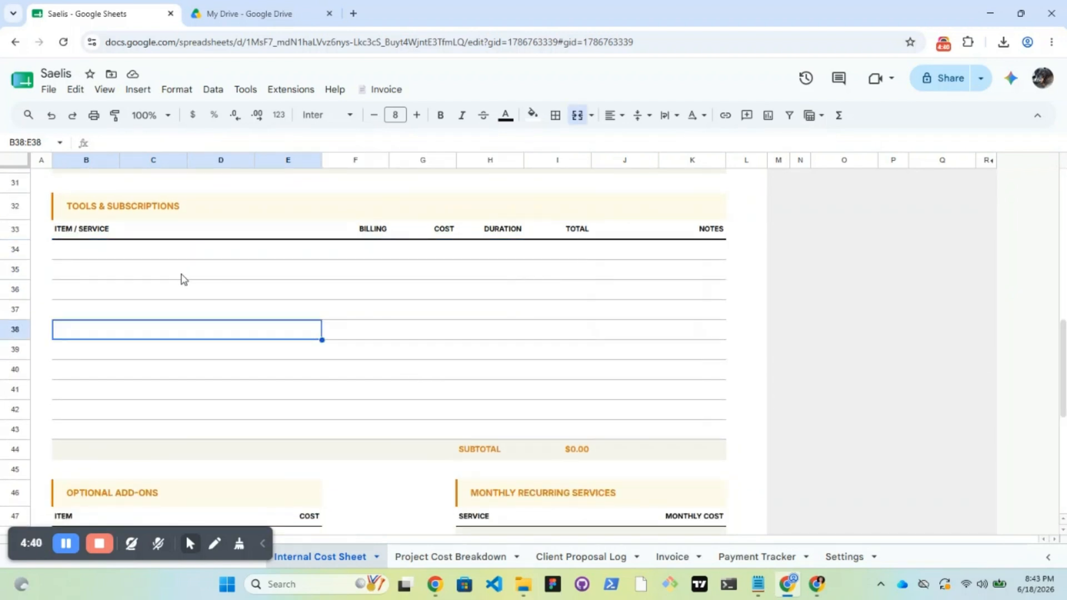
pyautogui.hotkey('ctrl', 'z')
pyautogui.click(383, 307)
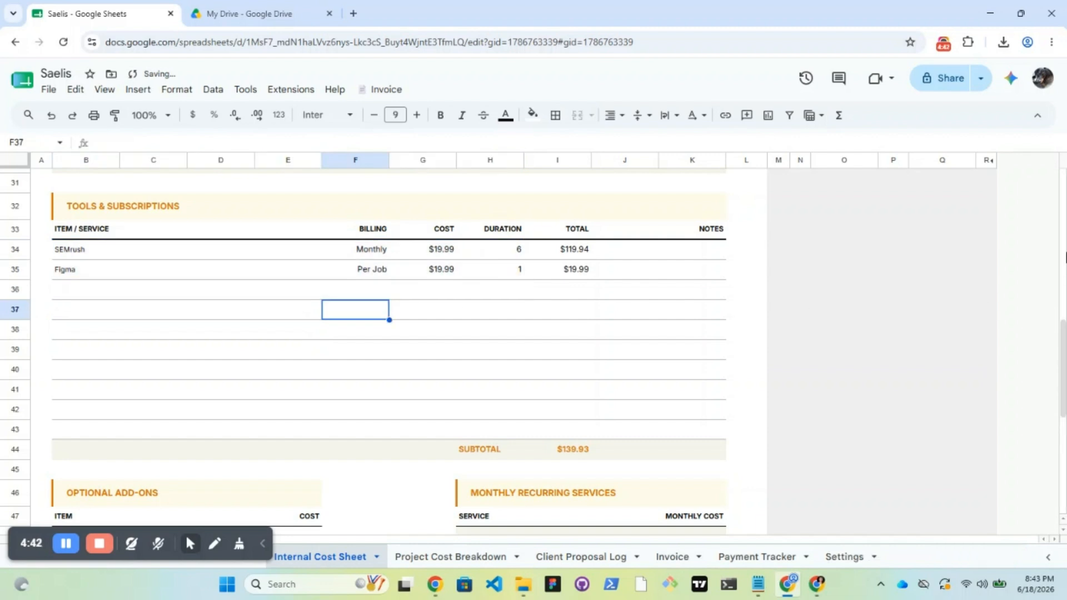
pyautogui.moveTo(1064, 346); pyautogui.dragTo(1064, 425)
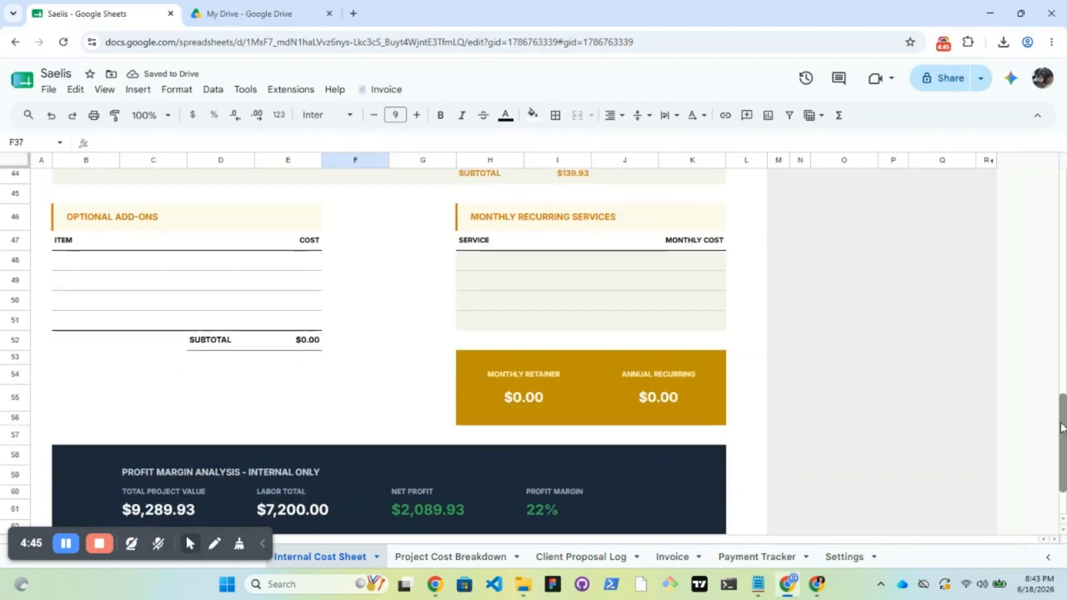
# Add a Rush optional add-on costing $150
pyautogui.click(103, 261)
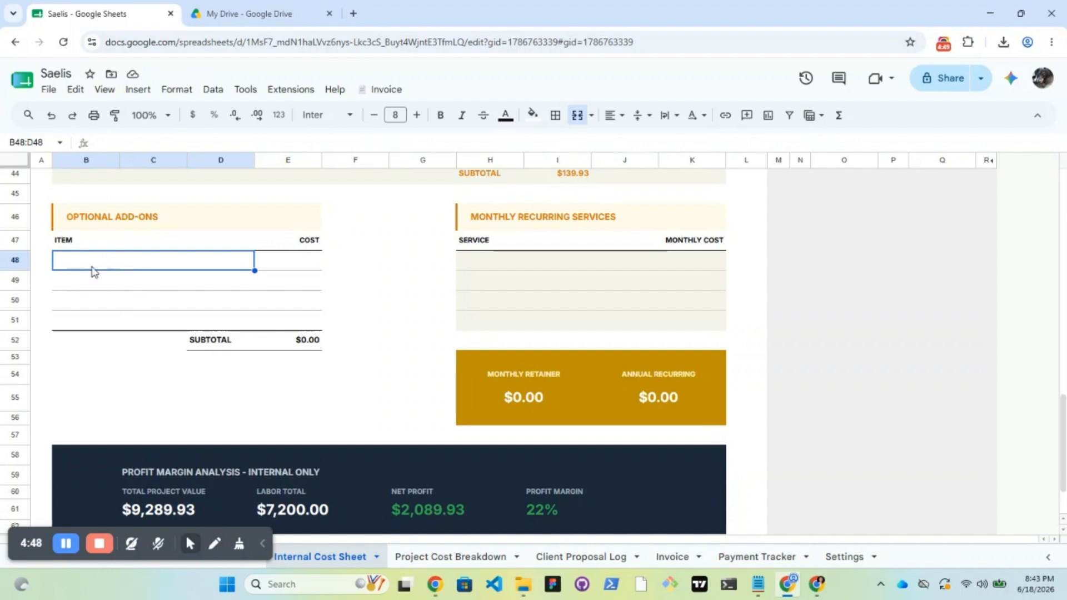
pyautogui.write('Rush')
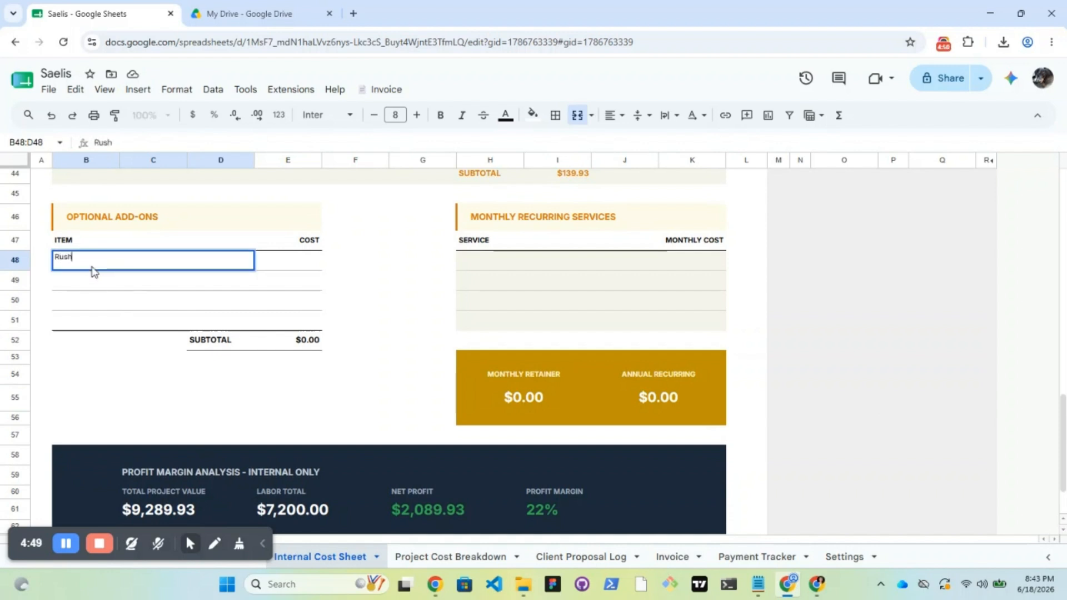
pyautogui.press('Tab')
pyautogui.write('150')
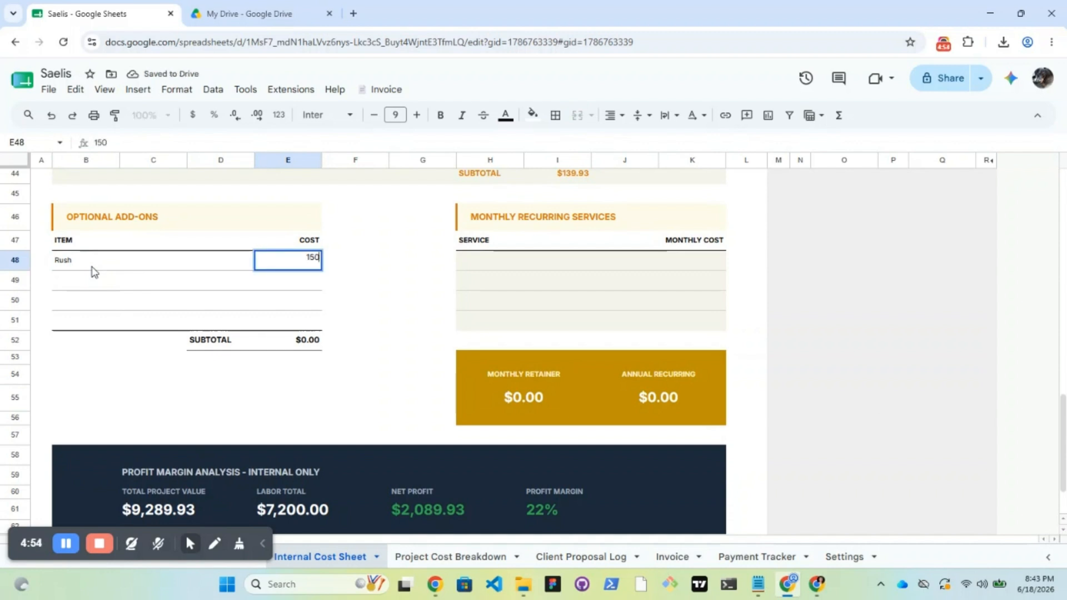
pyautogui.press('Return')
# Add a Retainer monthly recurring service at $99 per month
pyautogui.click(502, 272)
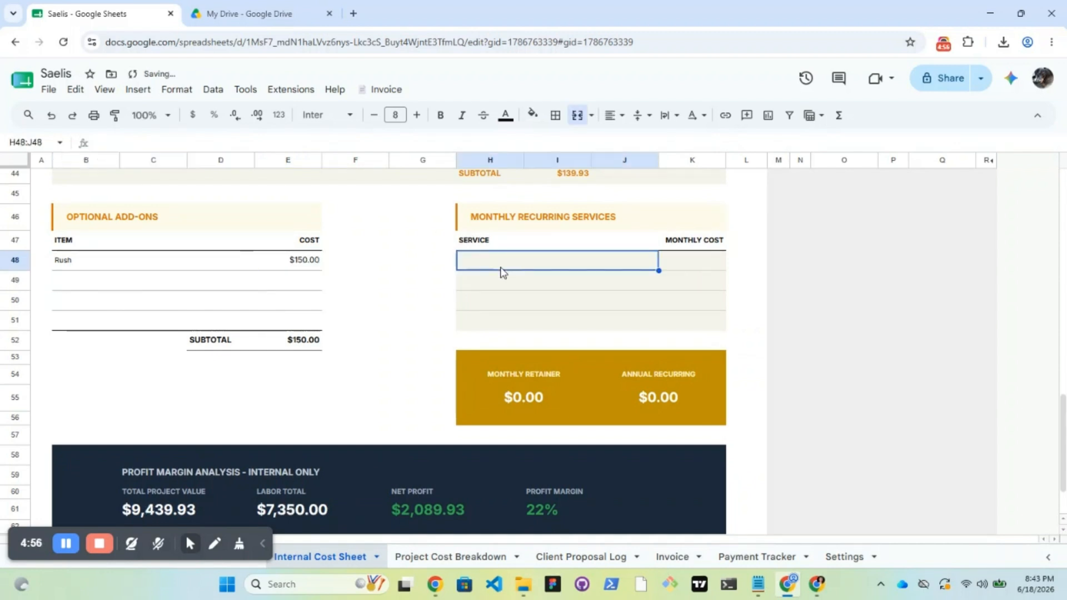
pyautogui.write('Retainer')
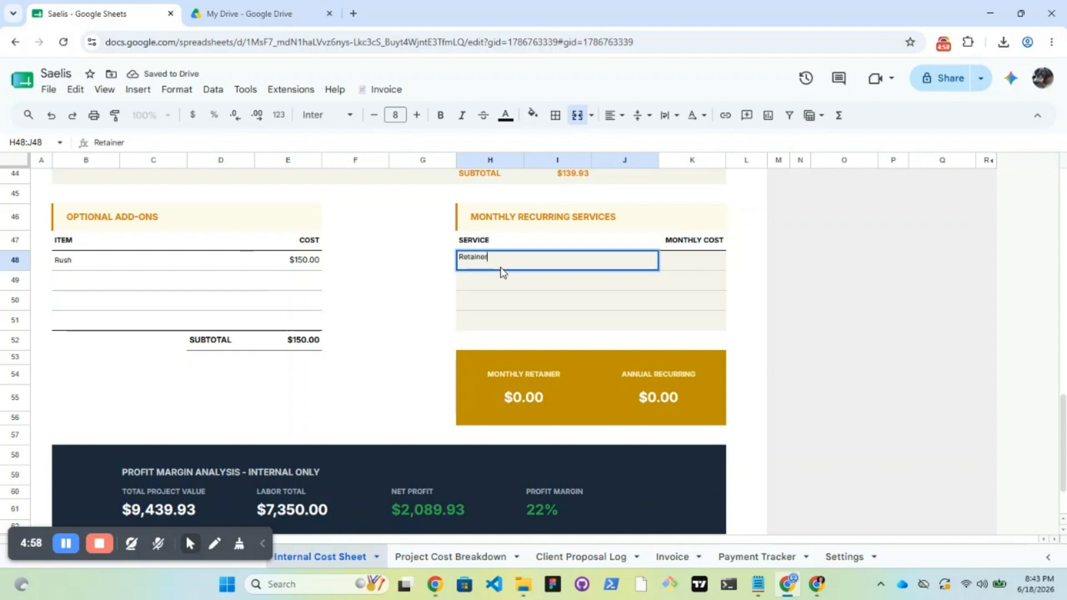
pyautogui.press('Tab')
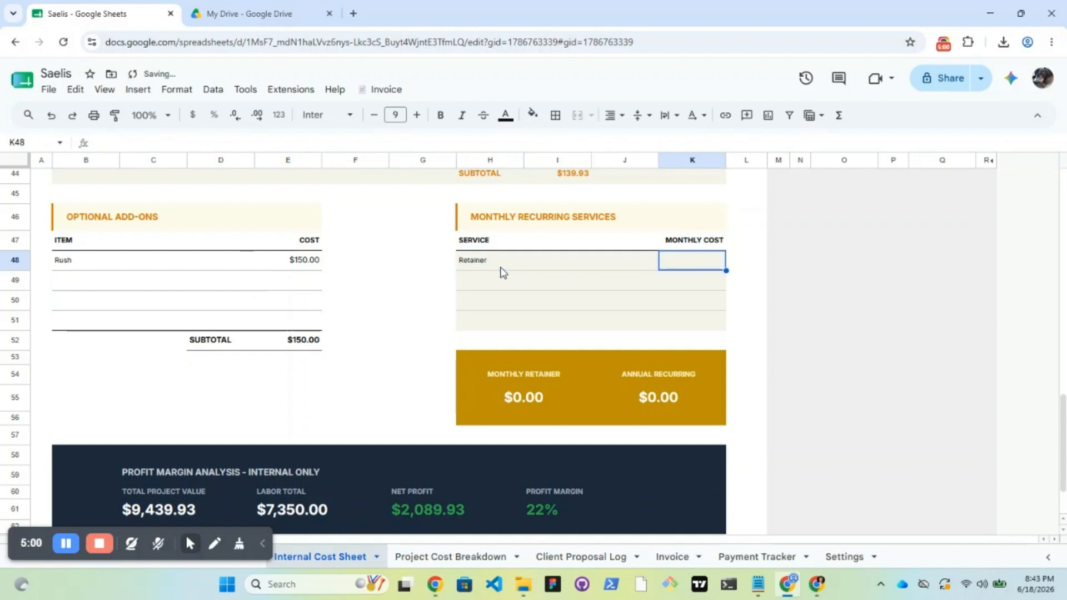
pyautogui.write('99')
pyautogui.press('Return')
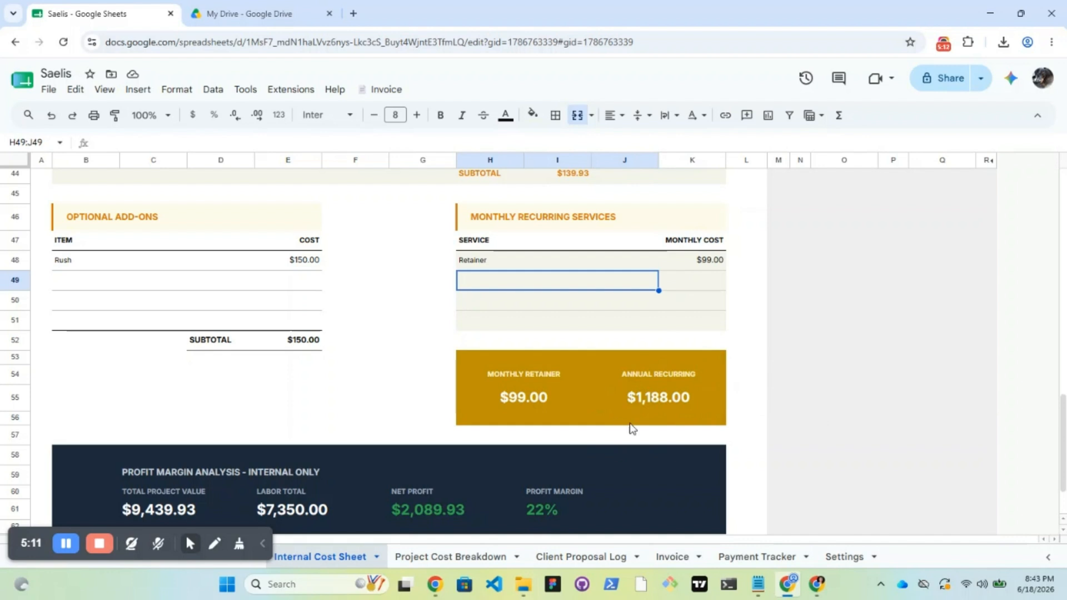
pyautogui.scroll(-1, 1022, 417)
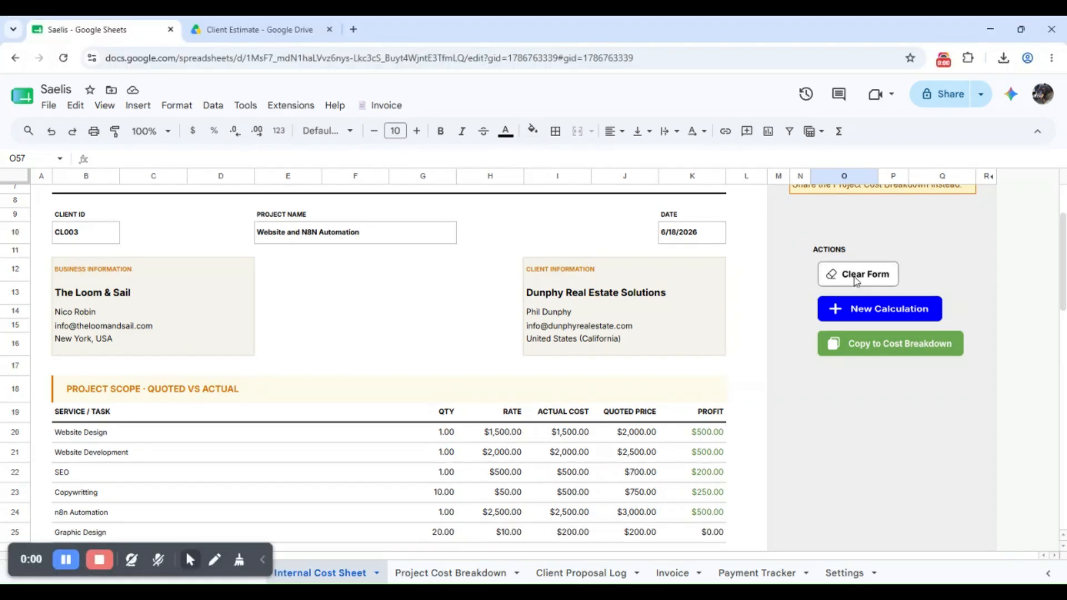
# Run Clear Form on the Internal Cost Sheet, dismiss the success message, then run New Calculation
pyautogui.click(855, 246)
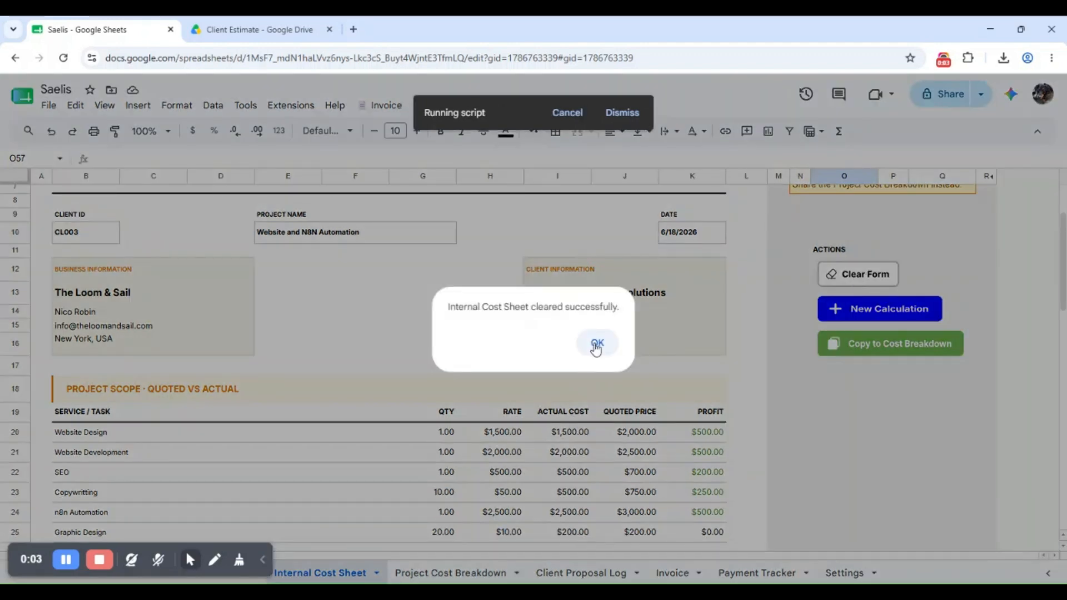
pyautogui.click(597, 342)
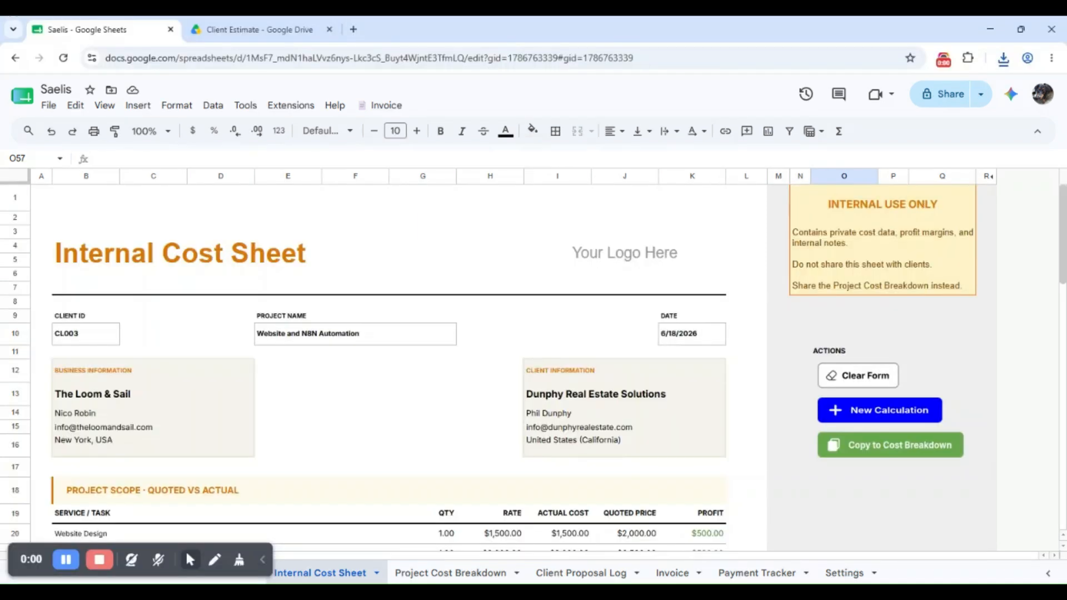
pyautogui.scroll(-3, 846, 272)
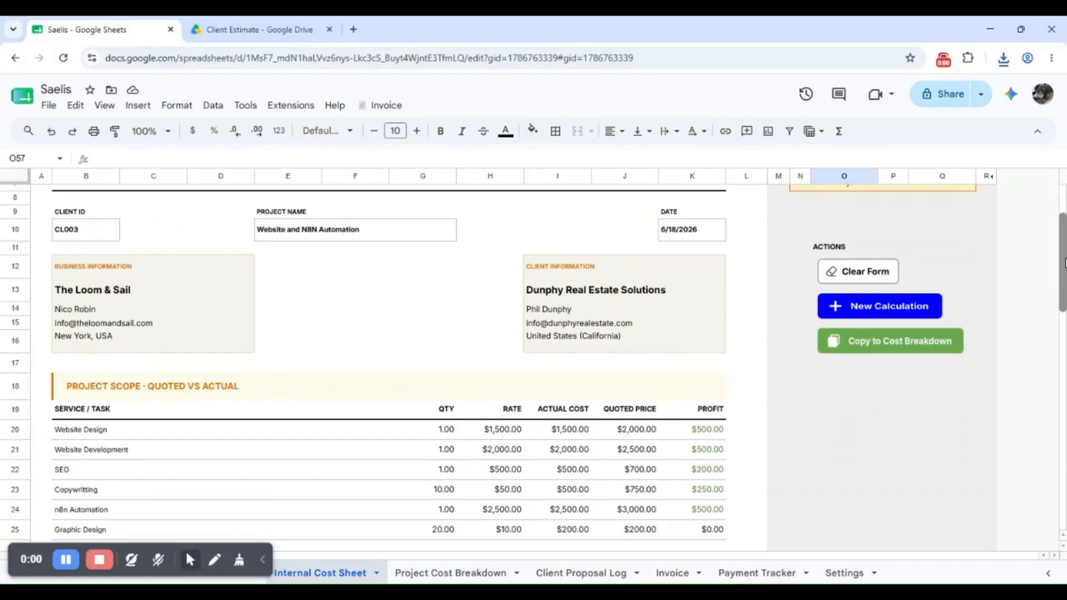
pyautogui.click(846, 273)
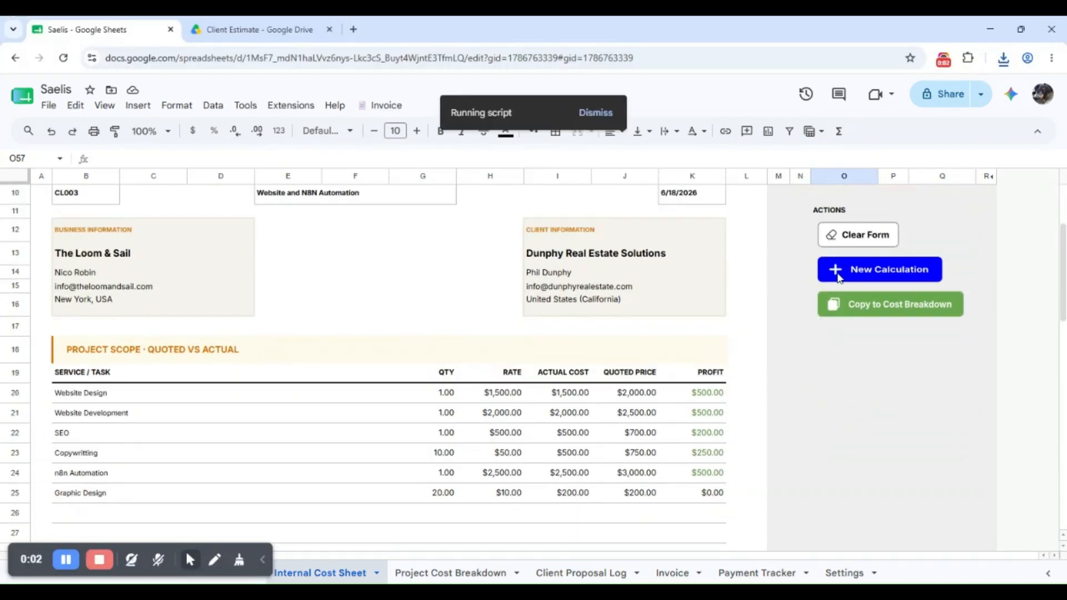
pyautogui.scroll(1, 143, 278)
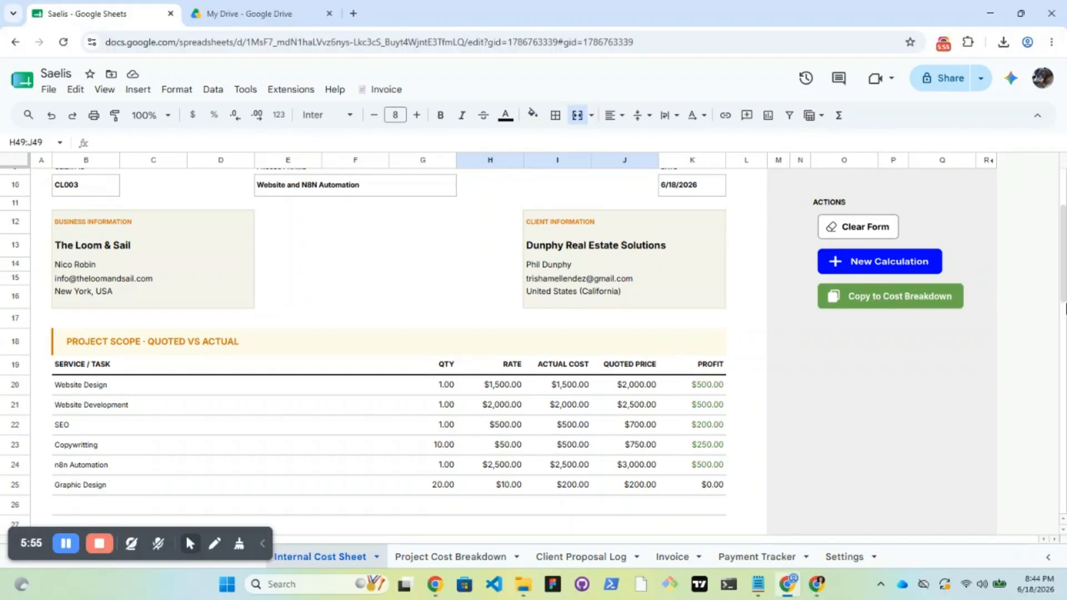
# Copy the cost sheet into the Project Cost Breakdown, confirming the overwrite and dismissing the success message
pyautogui.scroll(2, 1061, 276)
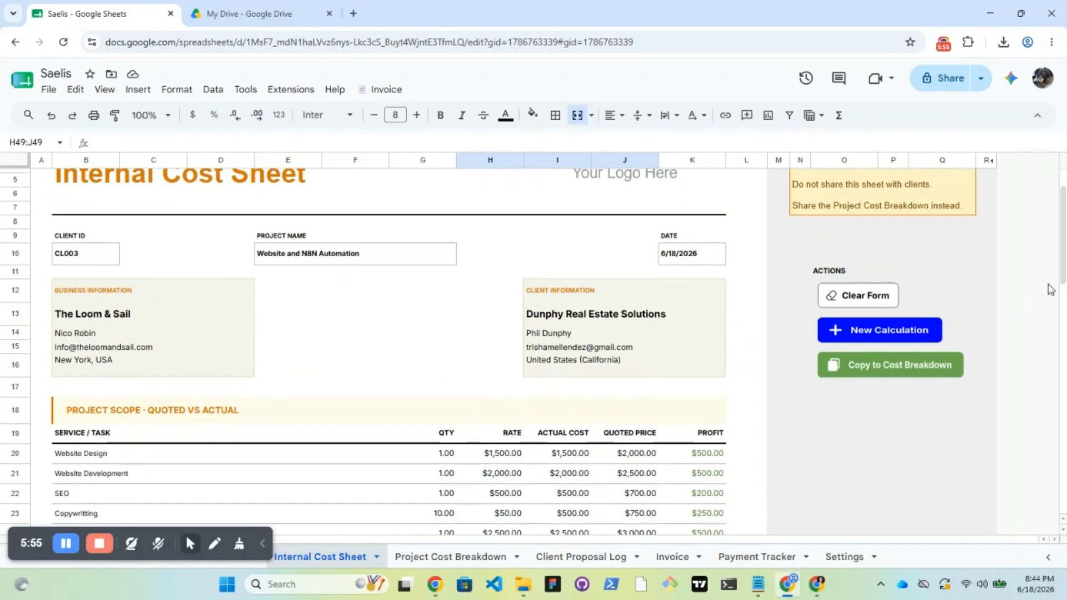
pyautogui.click(884, 371)
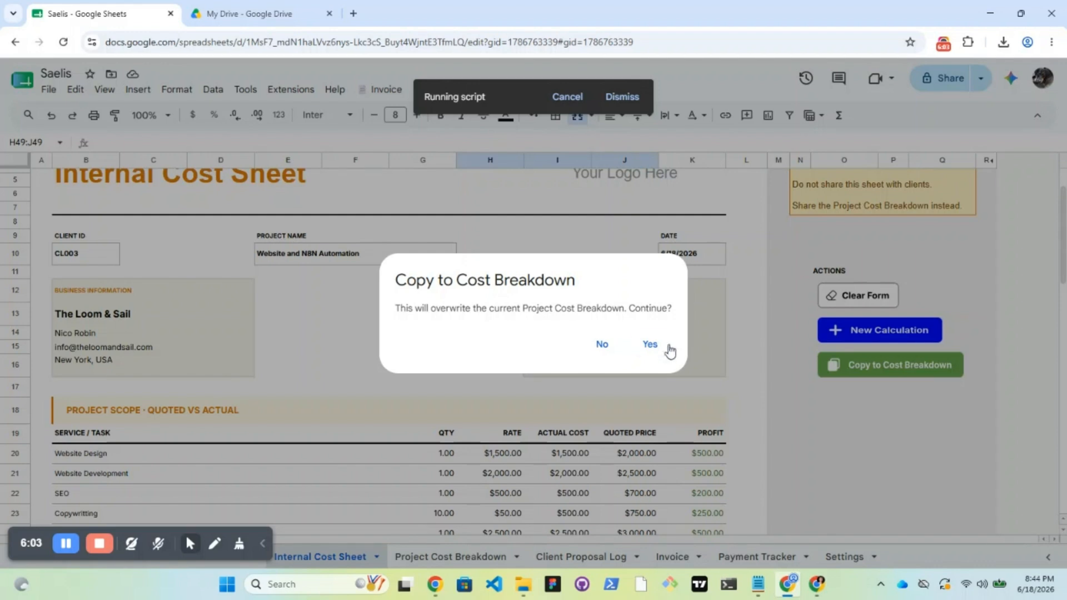
pyautogui.click(649, 344)
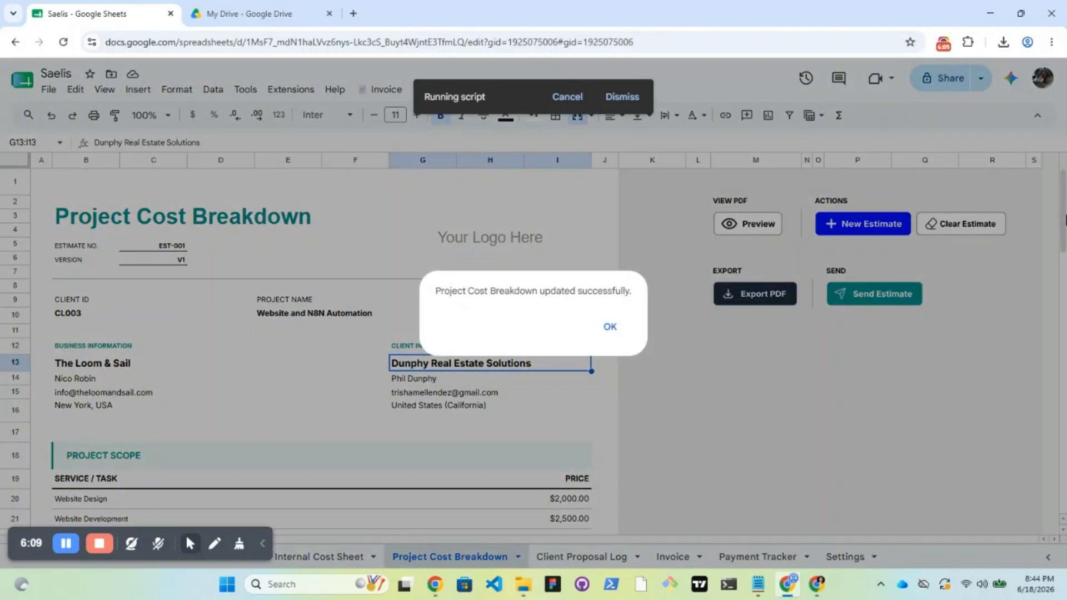
pyautogui.click(610, 327)
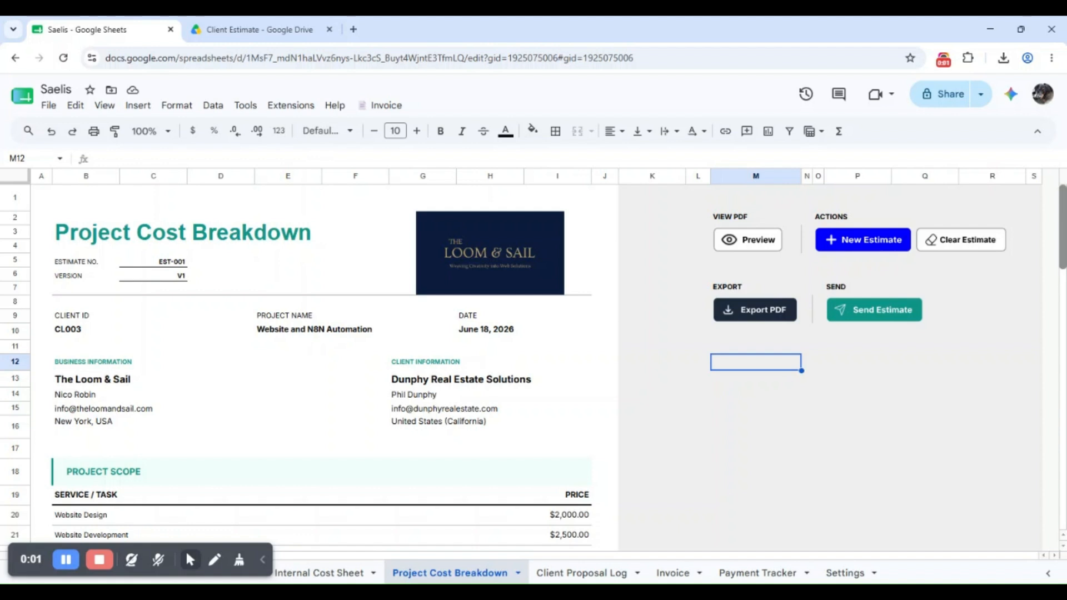
# Fill the Prepared By signature and full name with the preparer's name
pyautogui.scroll(-4, 1064, 258)
pyautogui.moveTo(1064, 257); pyautogui.dragTo(1064, 476)
pyautogui.scroll(18, 534, 361)
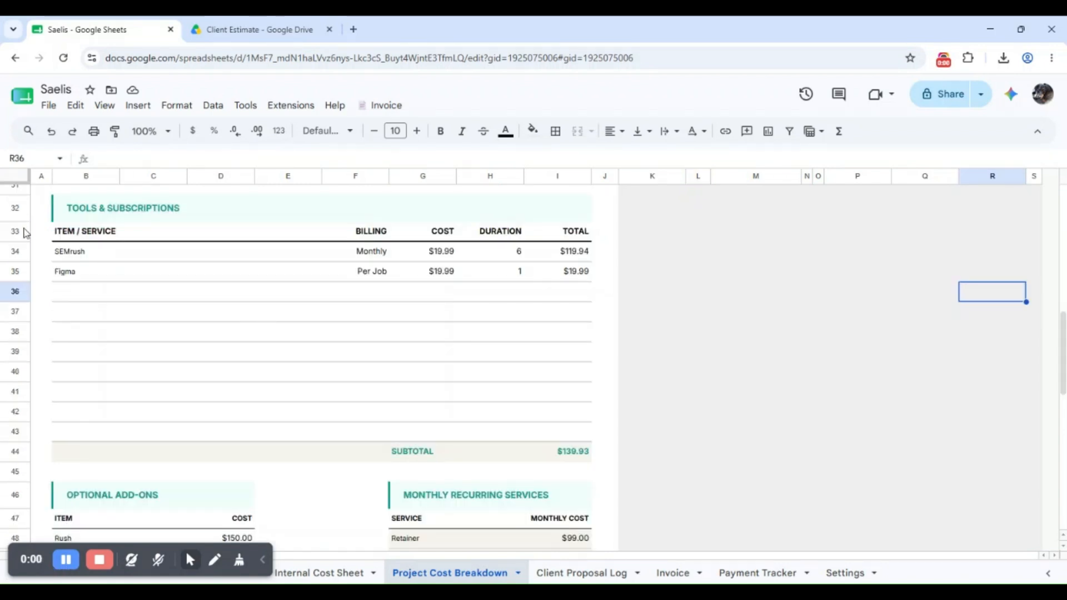
pyautogui.moveTo(1065, 327); pyautogui.dragTo(1064, 380)
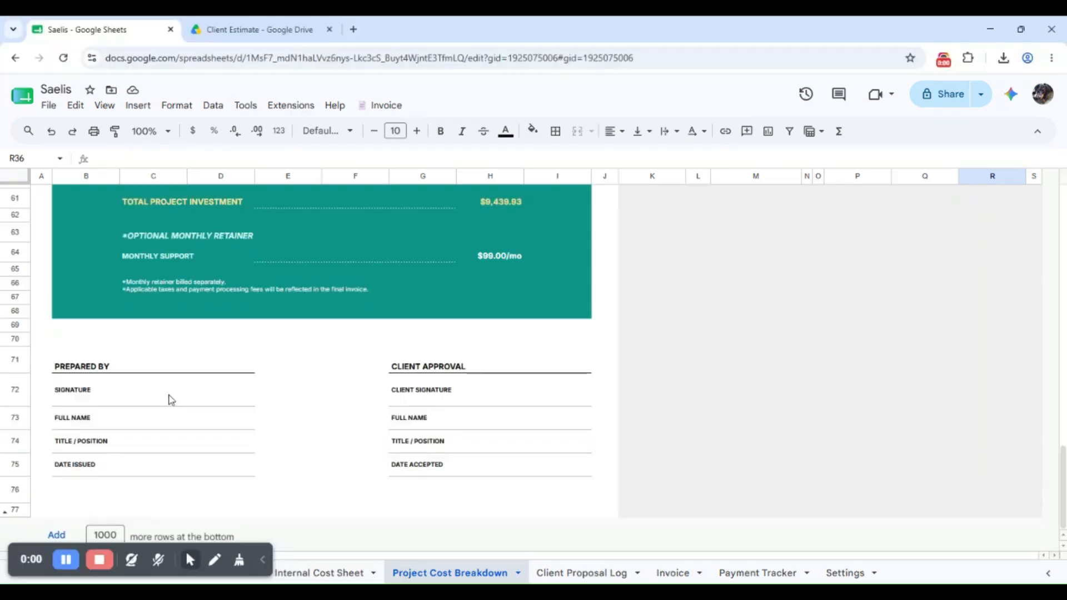
pyautogui.click(166, 400)
pyautogui.write('Nico Robin')
pyautogui.press('Return')
pyautogui.write('Nico')
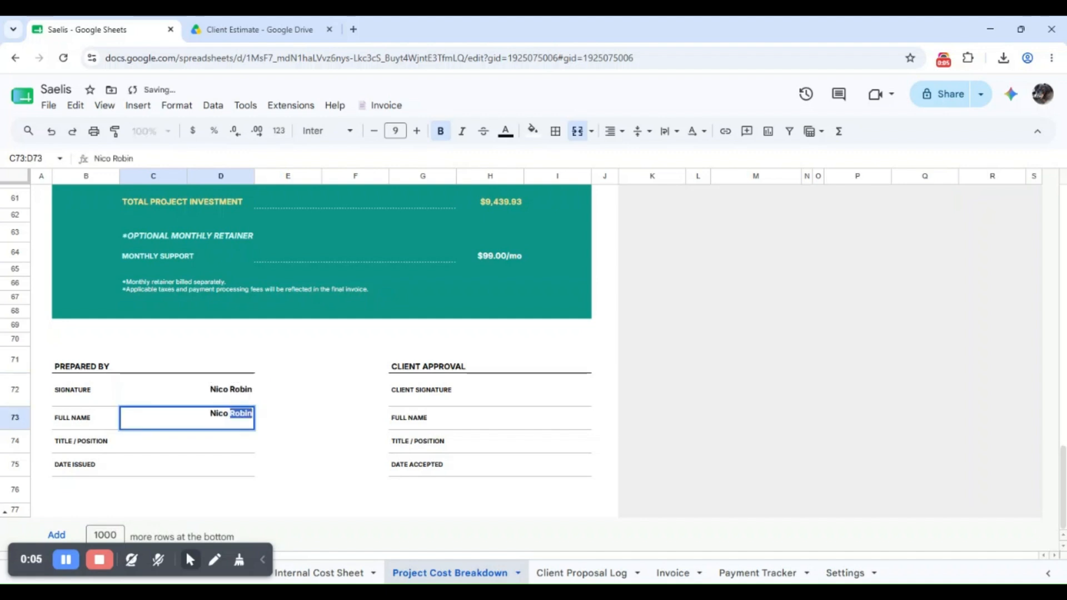
pyautogui.press('Return')
# Set the Title/Position to CEO and the Date Issued to June 20, 2026
pyautogui.write('CEO')
pyautogui.press('Return')
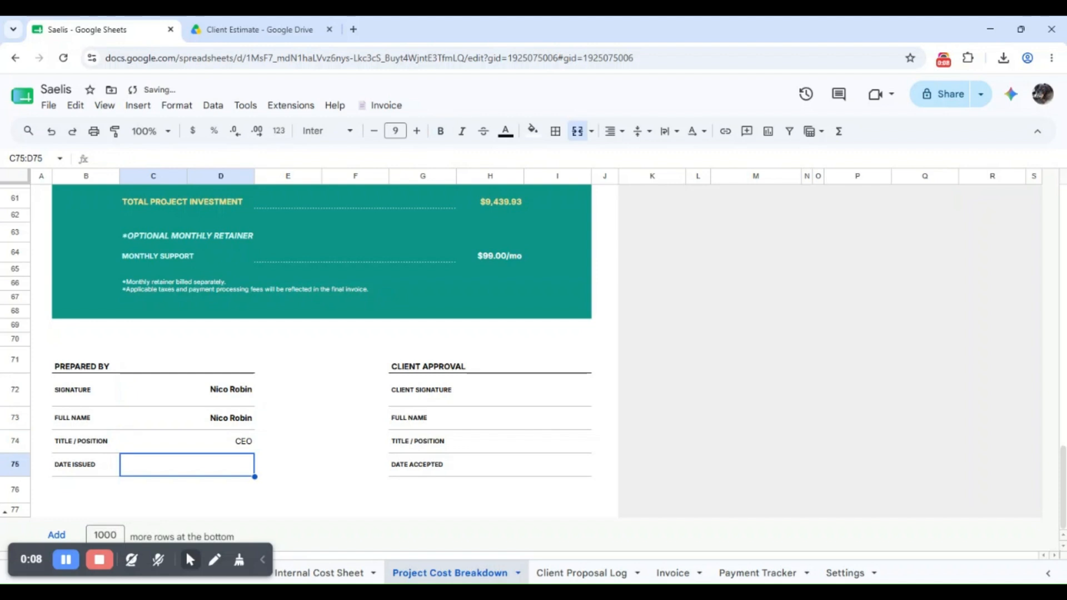
pyautogui.doubleClick(237, 470)
pyautogui.click(245, 361)
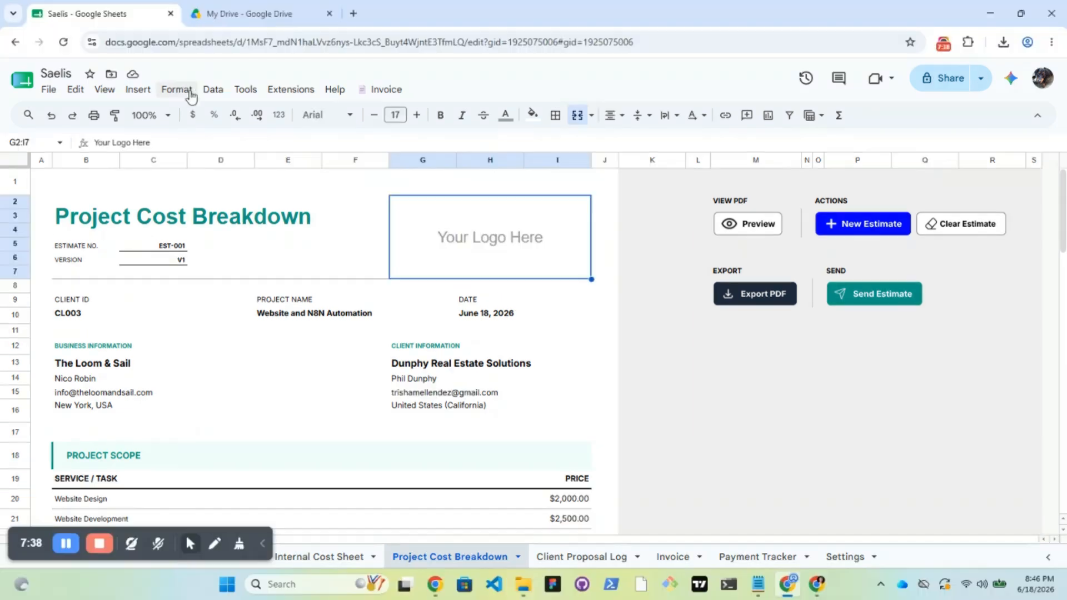
pyautogui.click(138, 89)
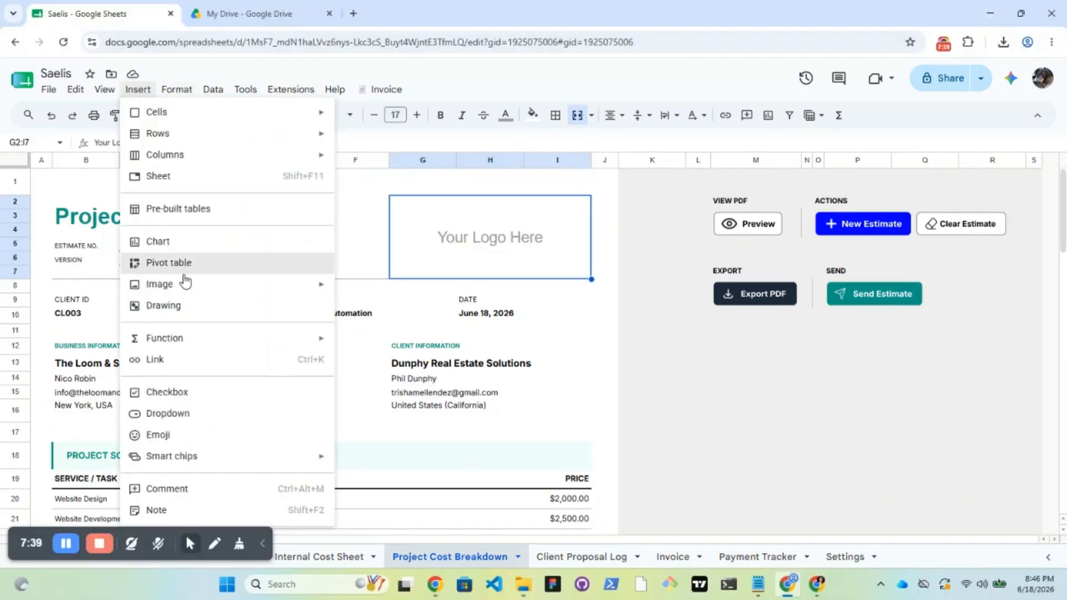
# Insert the Loom & Sail logo from the Logo folder as an in-cell image in the logo box
pyautogui.moveTo(226, 284)
pyautogui.click(367, 291)
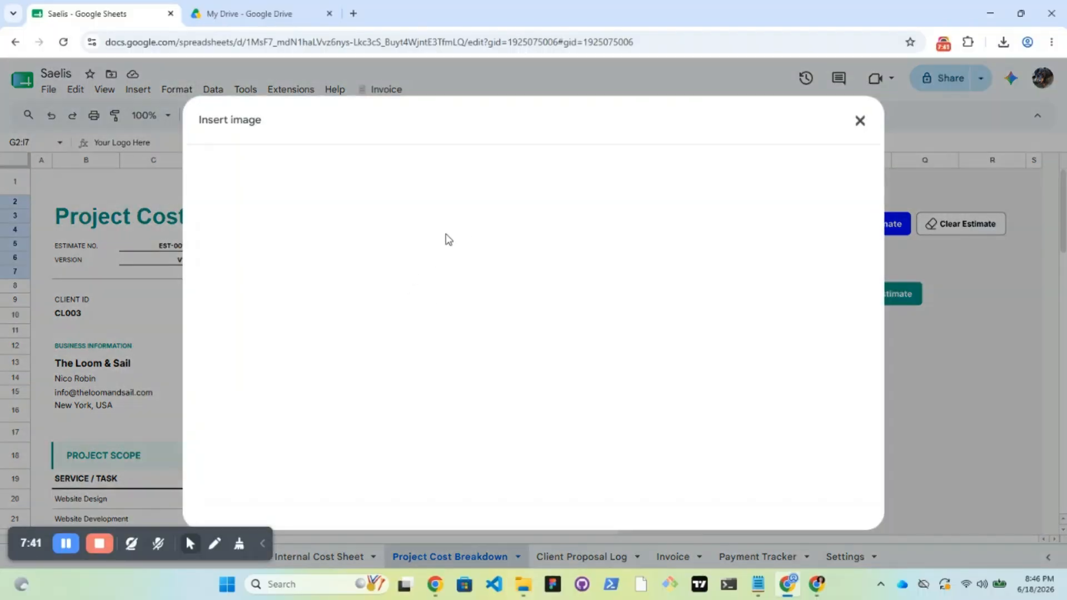
pyautogui.click(533, 398)
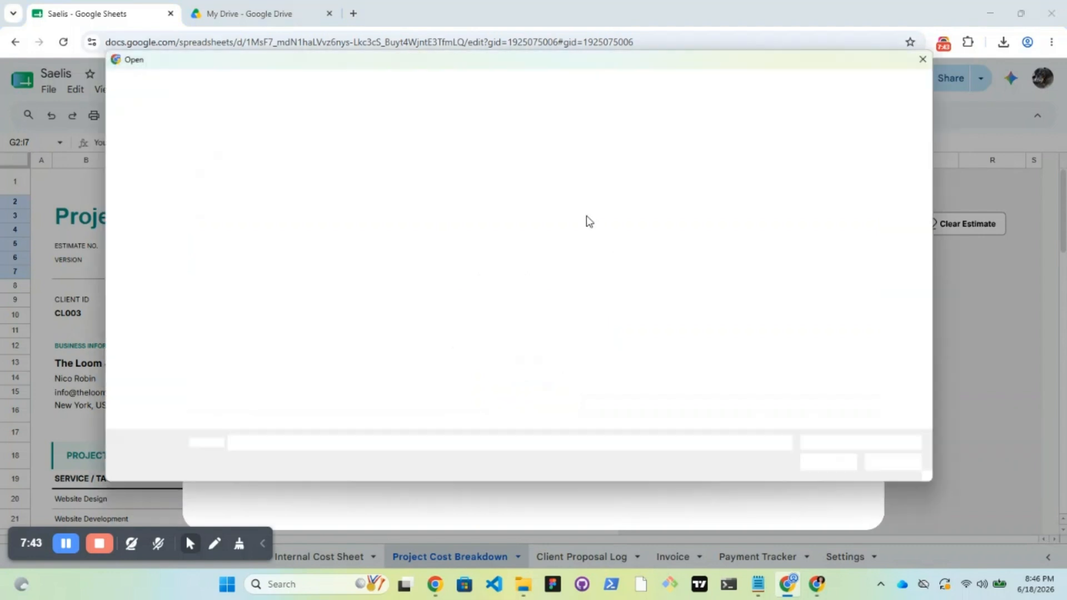
pyautogui.click(343, 166)
pyautogui.click(832, 470)
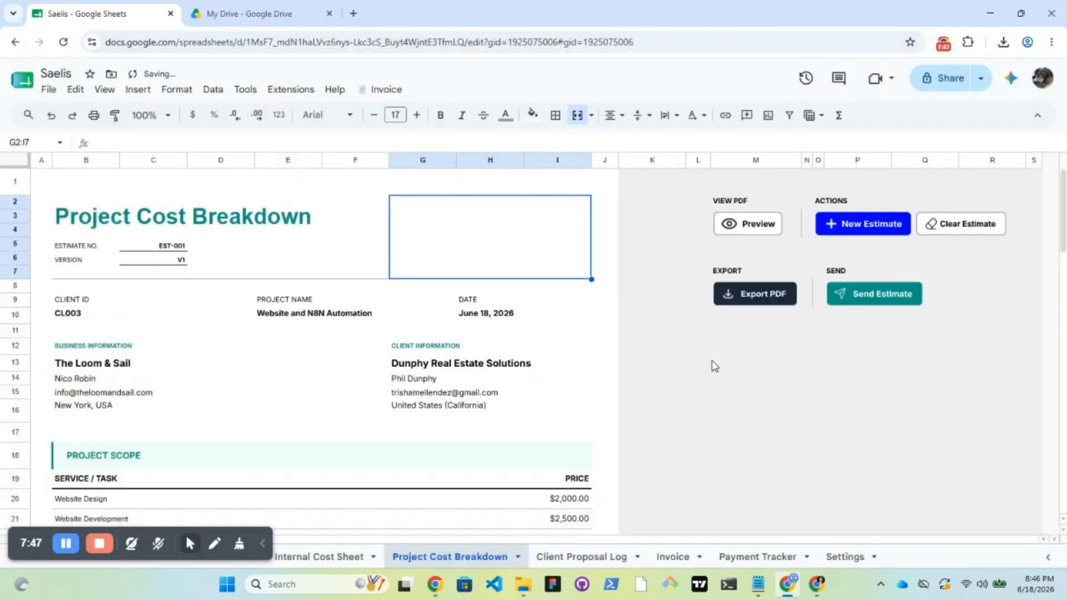
# Preview the estimate PDF, email it to the client, and start a blank EST-002 estimate
pyautogui.click(741, 225)
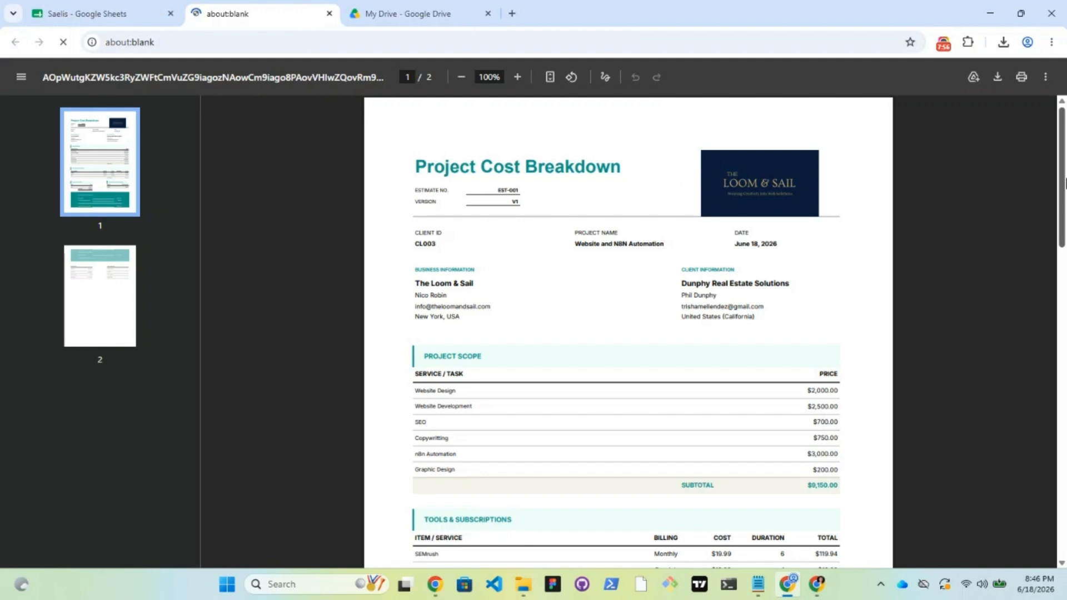
pyautogui.moveTo(1063, 189)
pyautogui.mouseDown()
pyautogui.moveTo(1065, 409)
pyautogui.moveTo(1062, 180)
pyautogui.mouseUp()
pyautogui.click(329, 13)
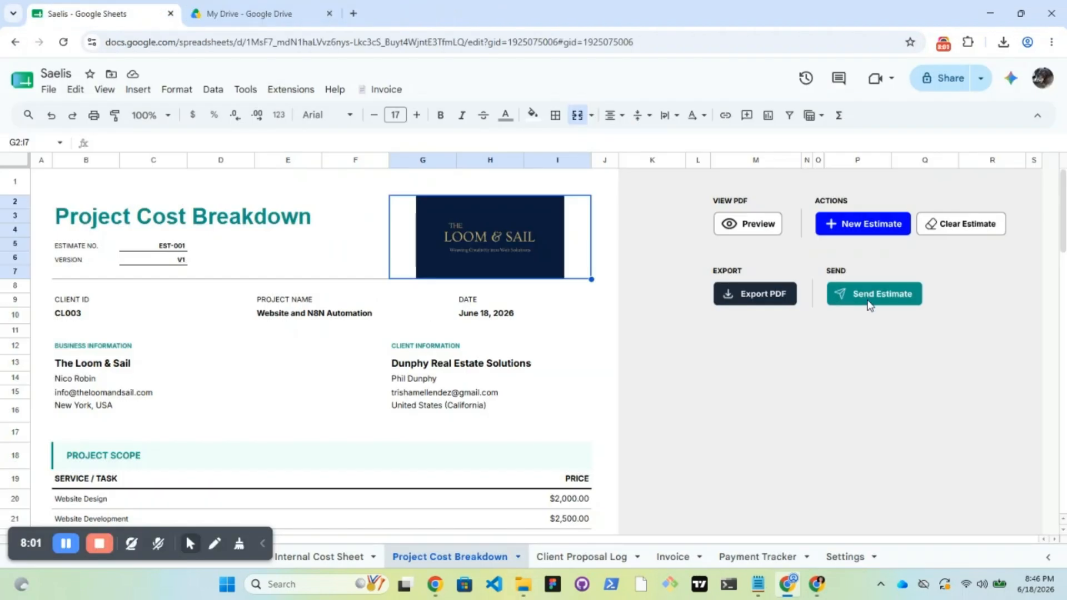
pyautogui.click(869, 304)
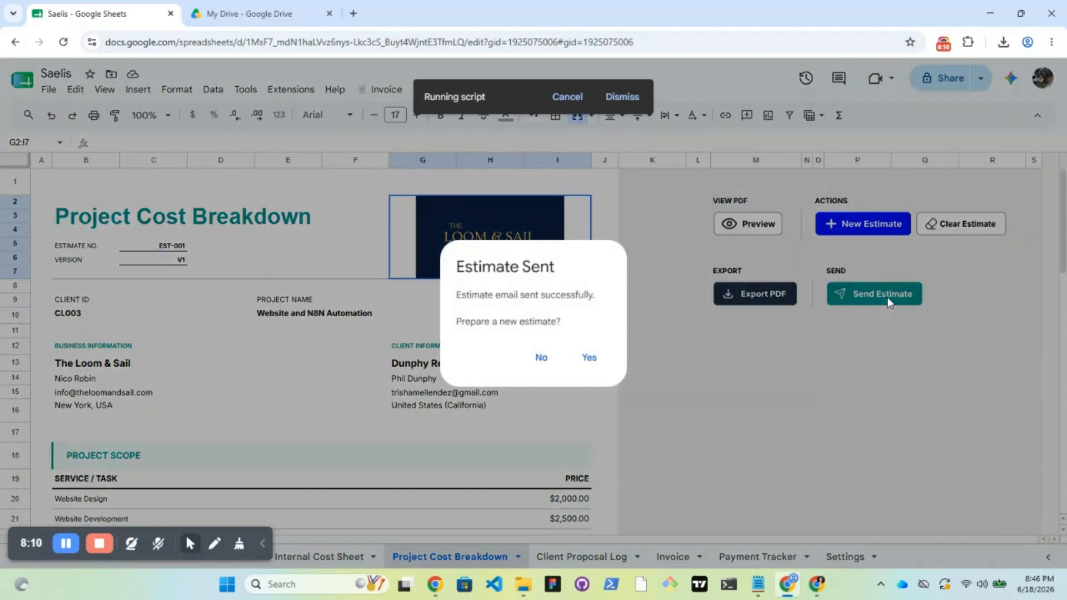
pyautogui.click(579, 359)
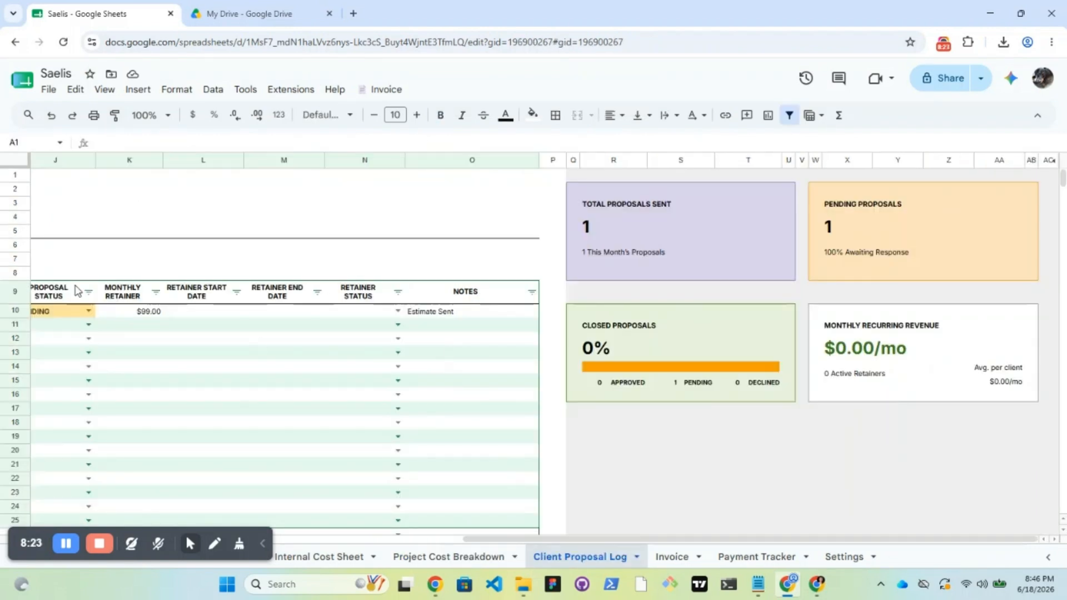
pyautogui.moveTo(474, 539); pyautogui.dragTo(3, 480)
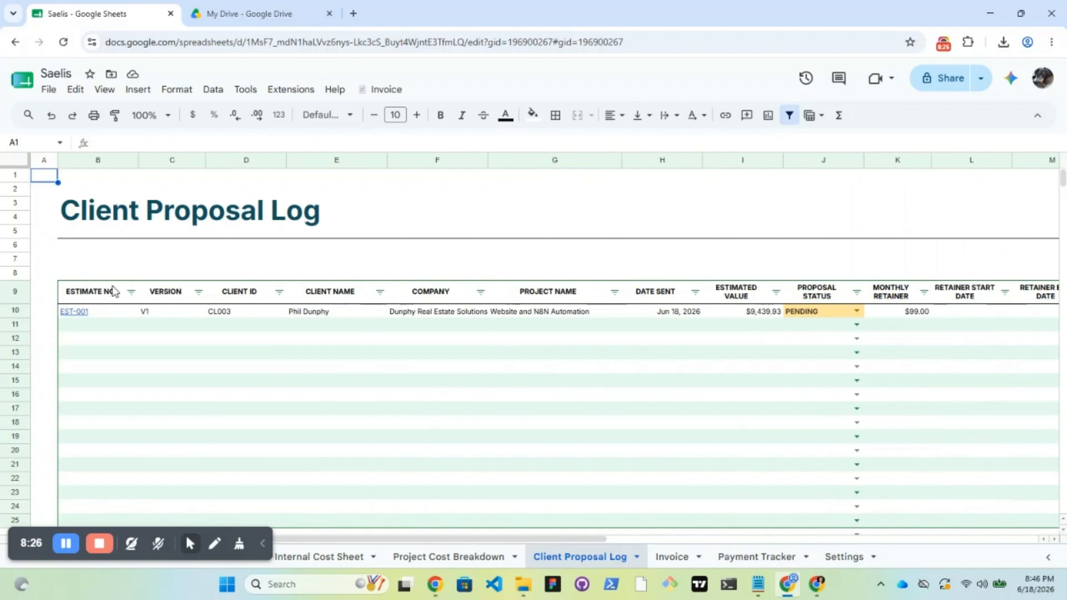
# Widen the Client Proposal Log's Company column F to fit the full company name
pyautogui.moveTo(79, 312)
pyautogui.click(418, 315)
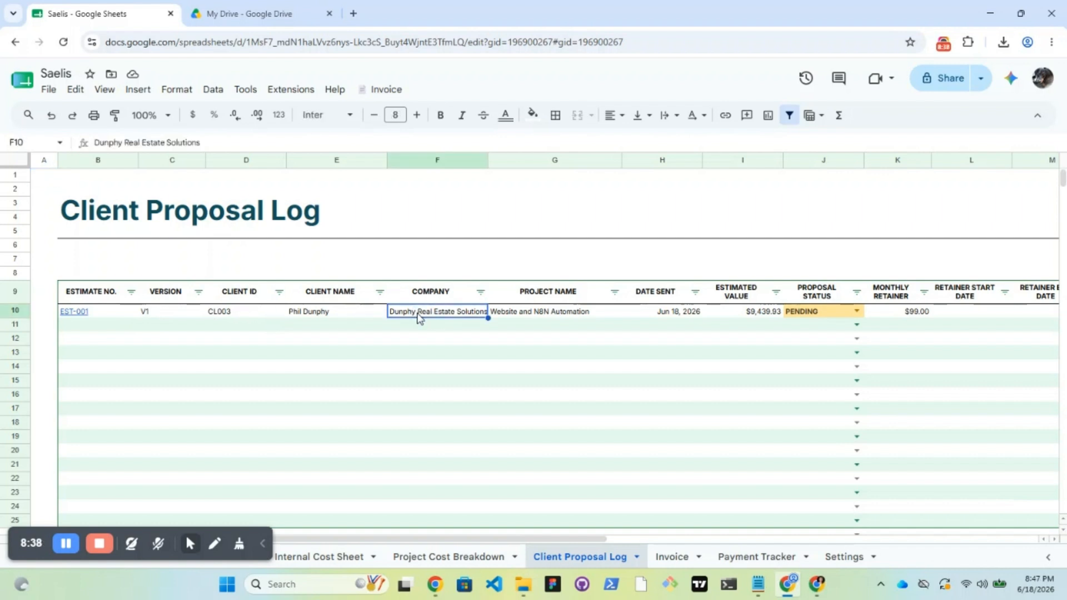
pyautogui.moveTo(488, 160); pyautogui.dragTo(507, 162)
pyautogui.click(519, 394)
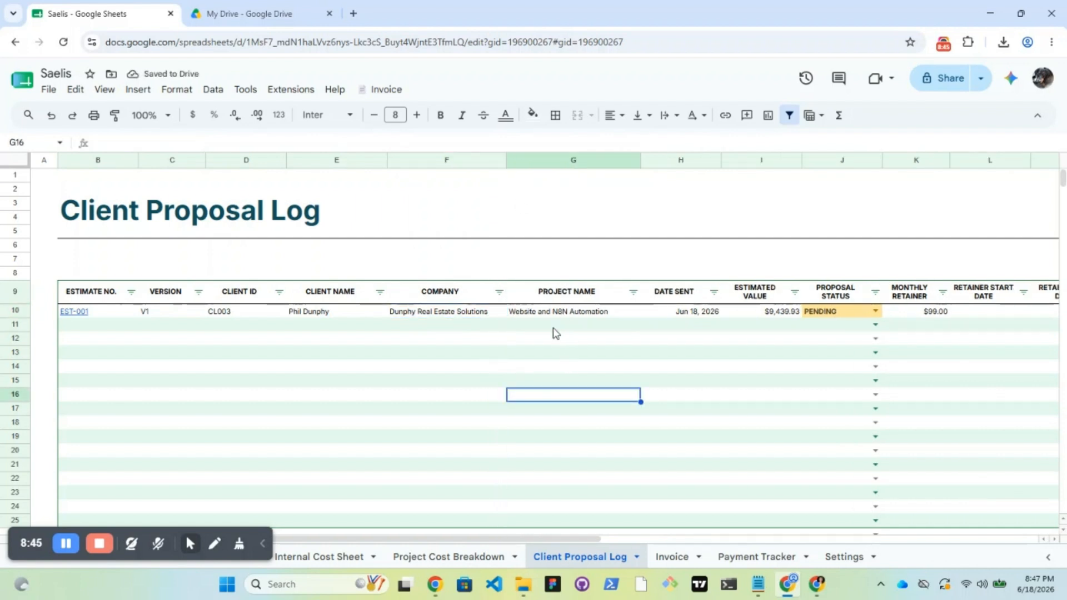
pyautogui.moveTo(498, 539); pyautogui.dragTo(726, 539)
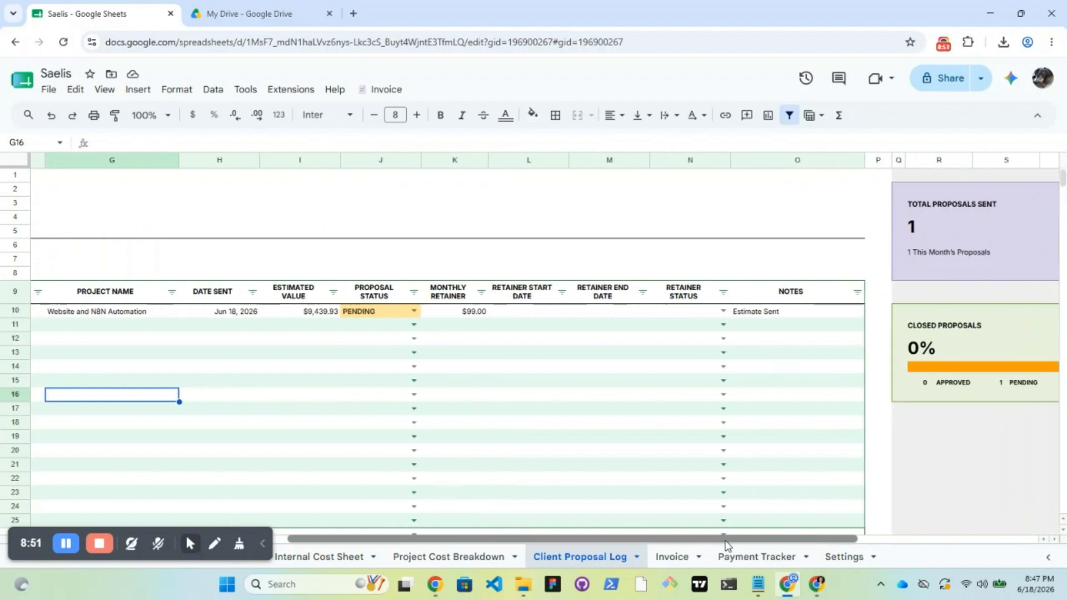
# Mark EST-001 APPROVED with a Jun 18, 2026 retainer start and ACTIVE retainer status
pyautogui.doubleClick(385, 310)
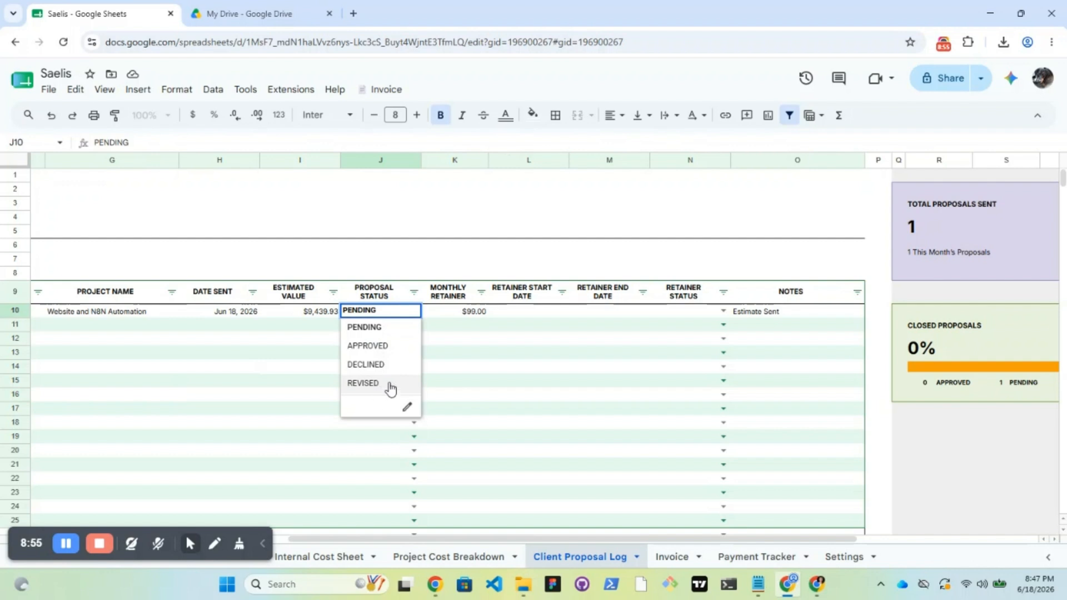
pyautogui.click(494, 348)
pyautogui.doubleClick(543, 313)
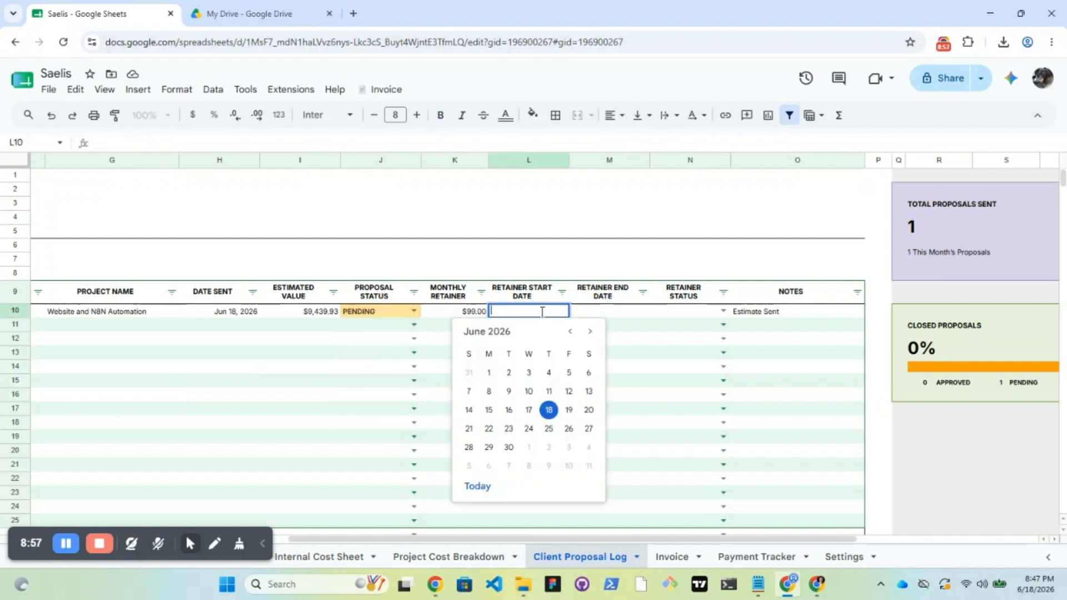
pyautogui.click(549, 410)
pyautogui.doubleClick(361, 312)
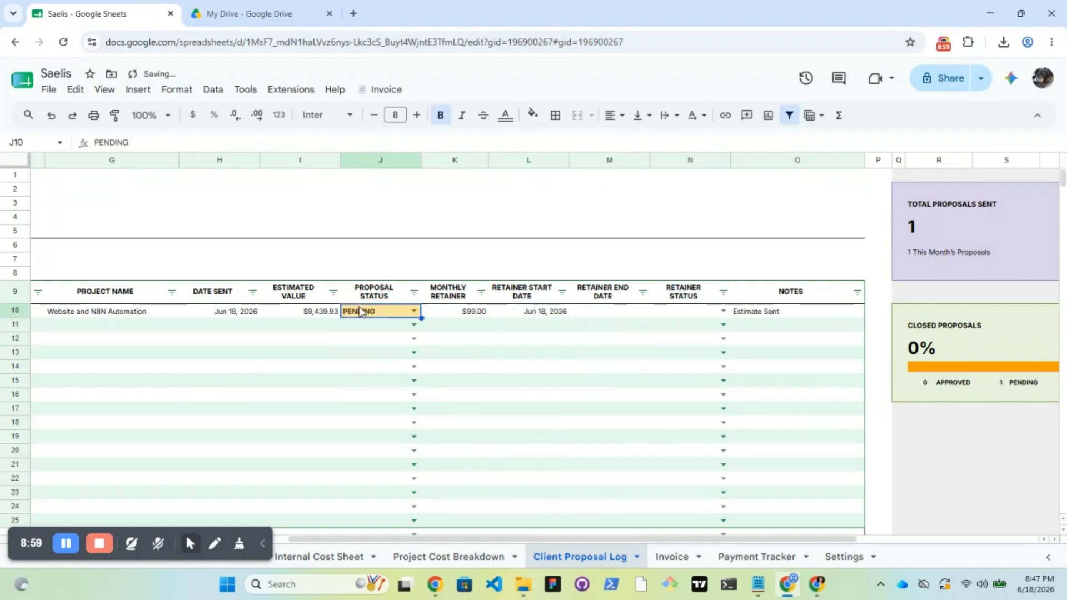
pyautogui.click(372, 346)
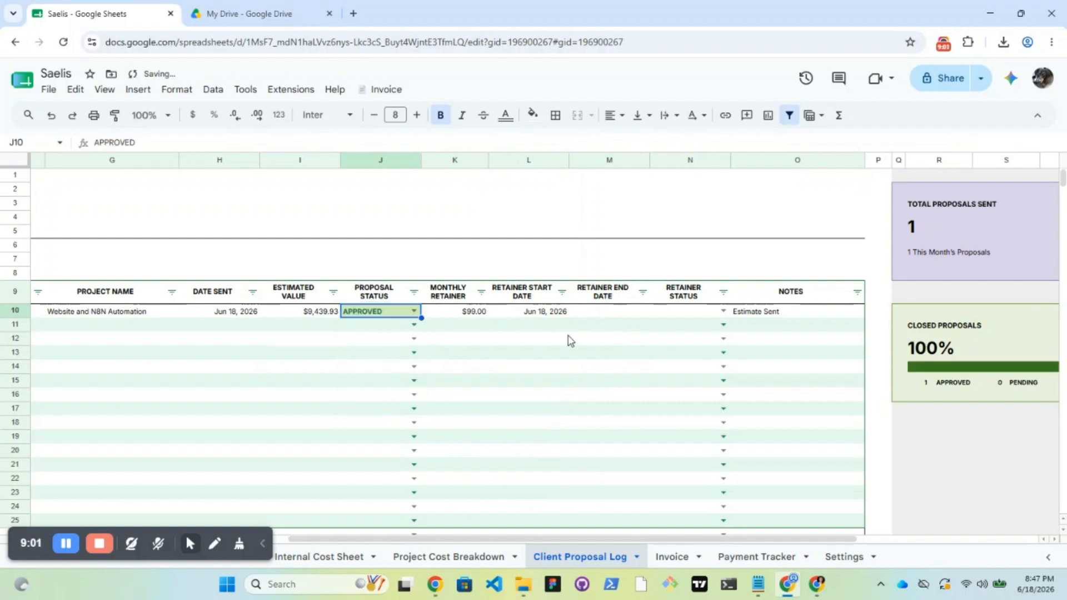
pyautogui.doubleClick(592, 310)
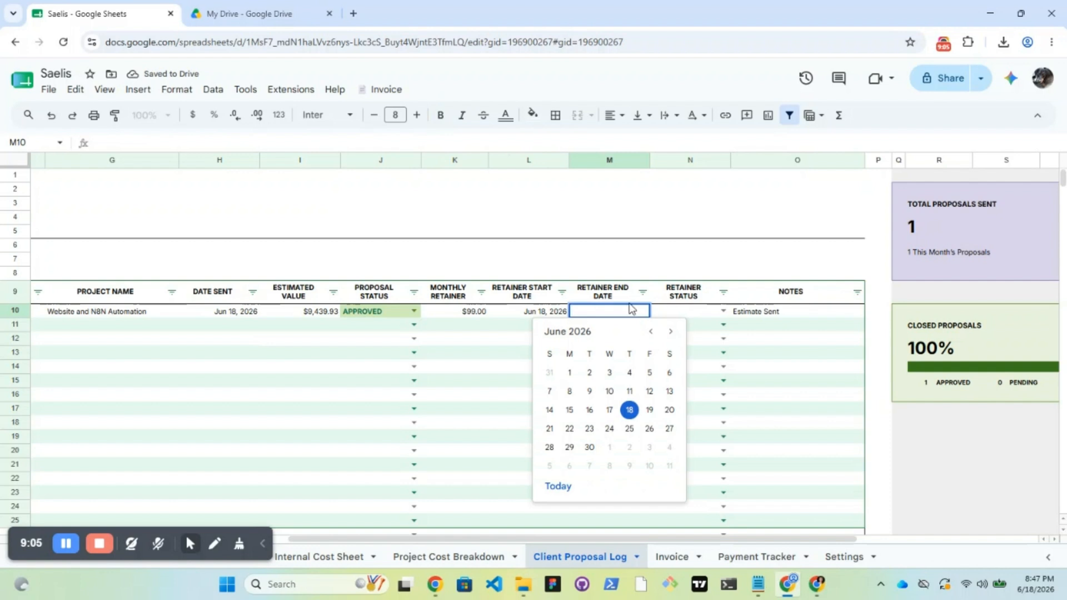
pyautogui.click(516, 356)
pyautogui.click(709, 312)
pyautogui.click(722, 311)
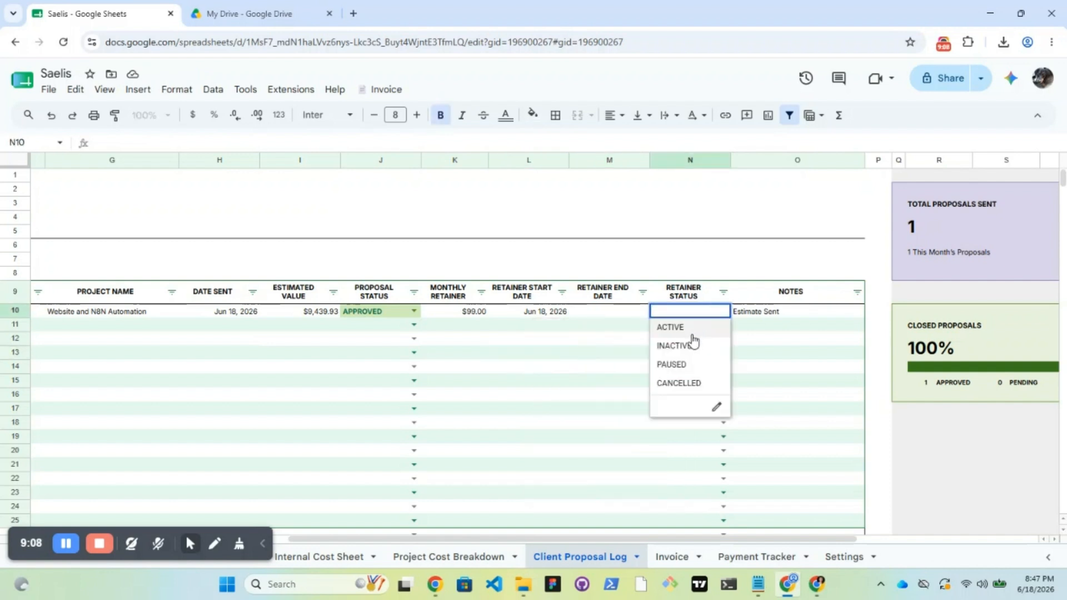
pyautogui.click(691, 330)
pyautogui.hscroll(2, 674, 515)
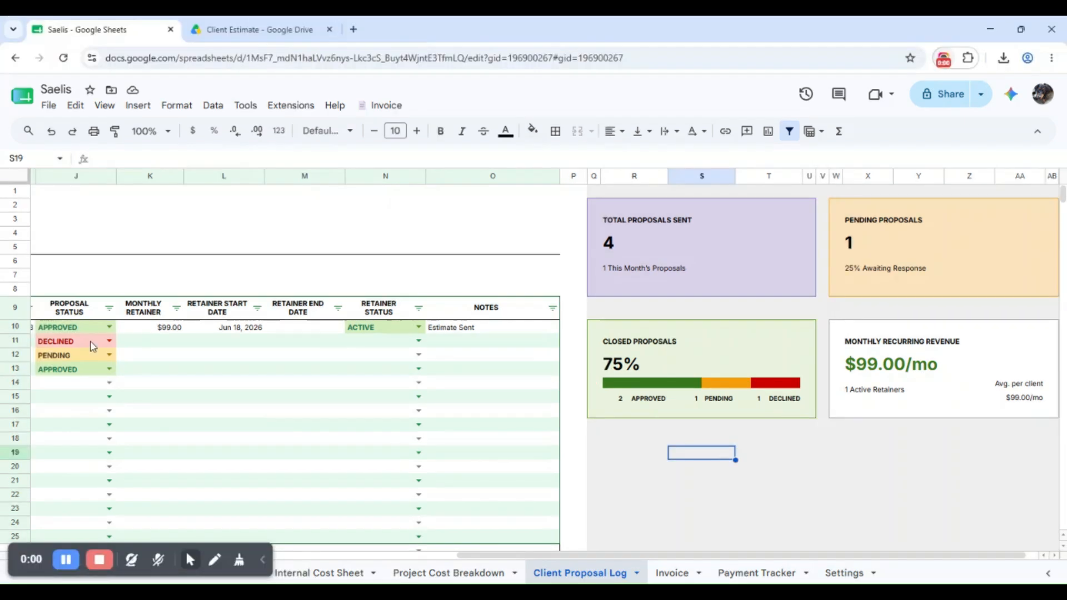
# Set proposal statuses: row 10 DECLINED, row 11 REVISED, row 12 APPROVED, row 13 PENDING
pyautogui.click(95, 340)
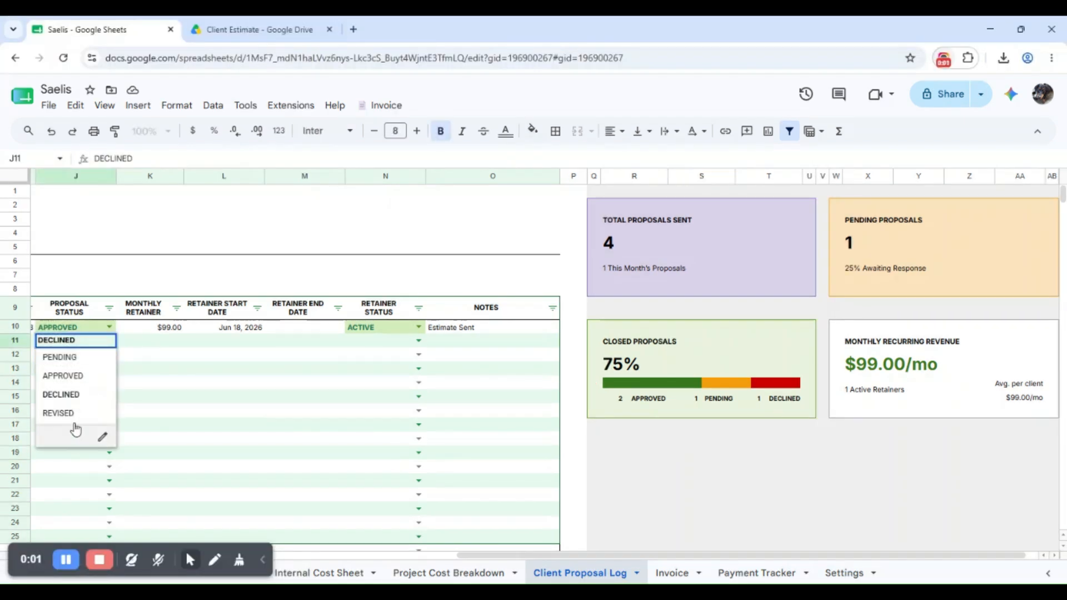
pyautogui.click(75, 418)
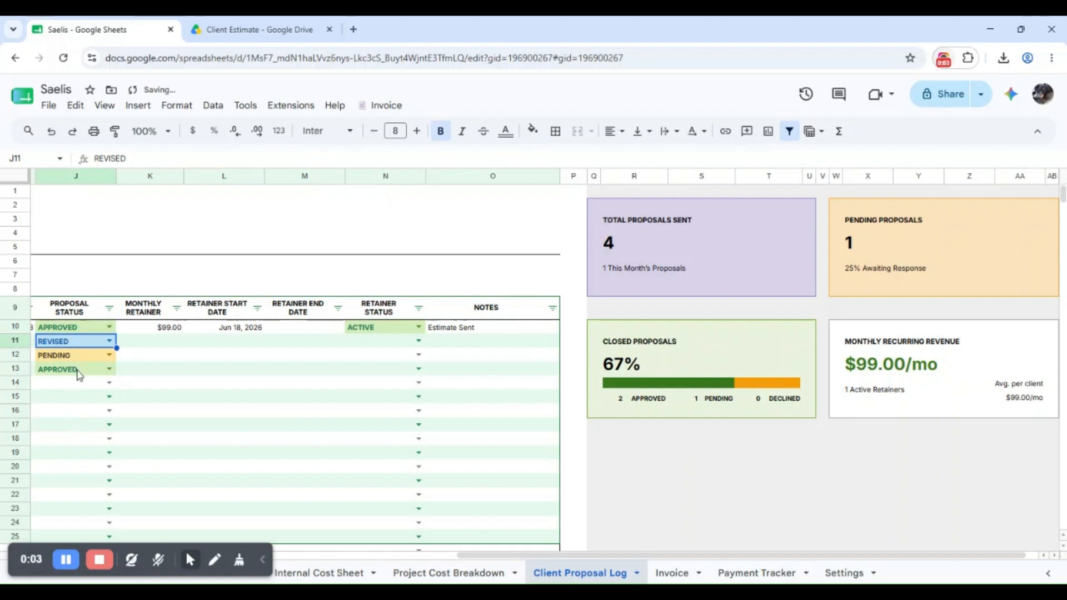
pyautogui.click(80, 371)
pyautogui.click(74, 386)
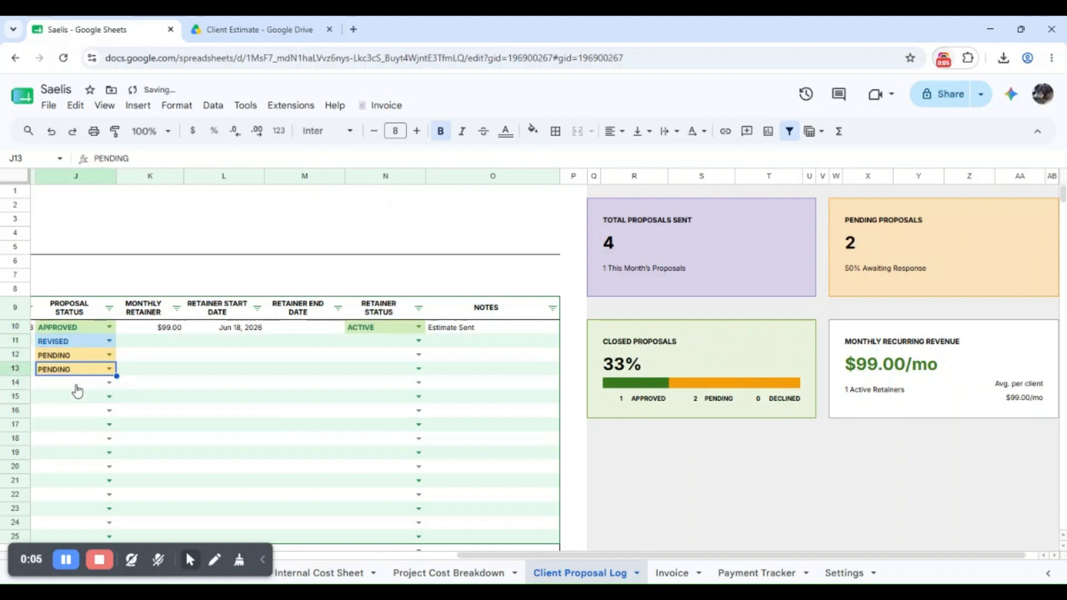
pyautogui.click(96, 327)
pyautogui.click(89, 383)
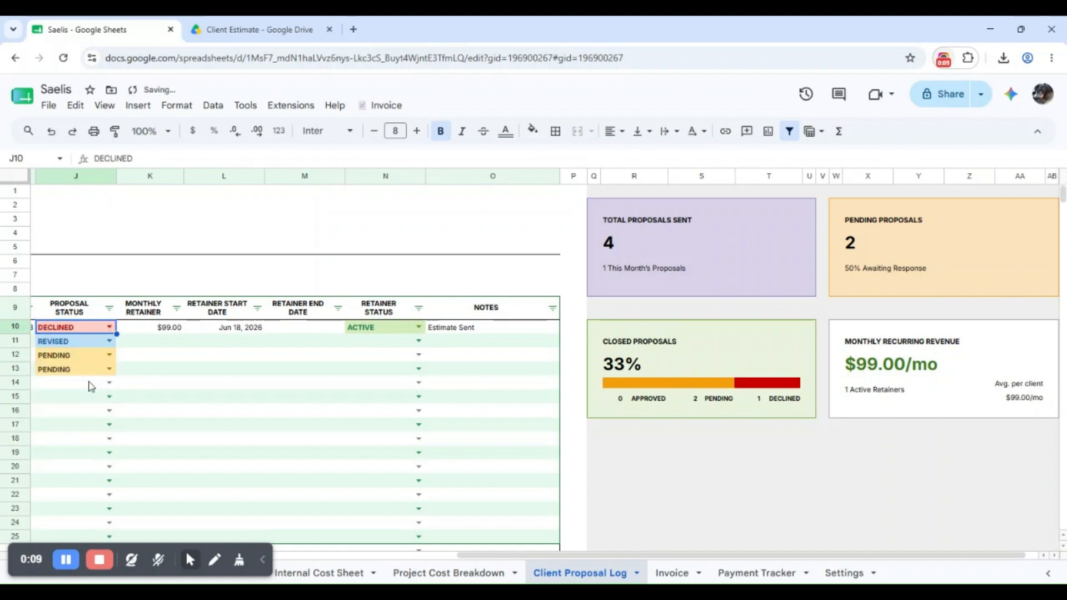
pyautogui.click(84, 361)
pyautogui.click(83, 364)
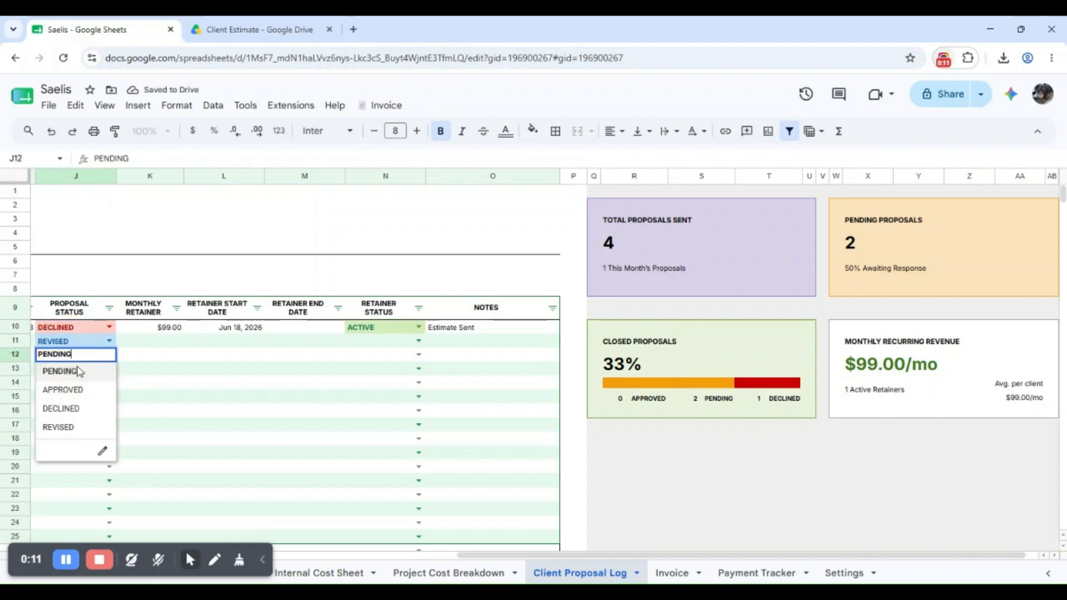
pyautogui.click(84, 390)
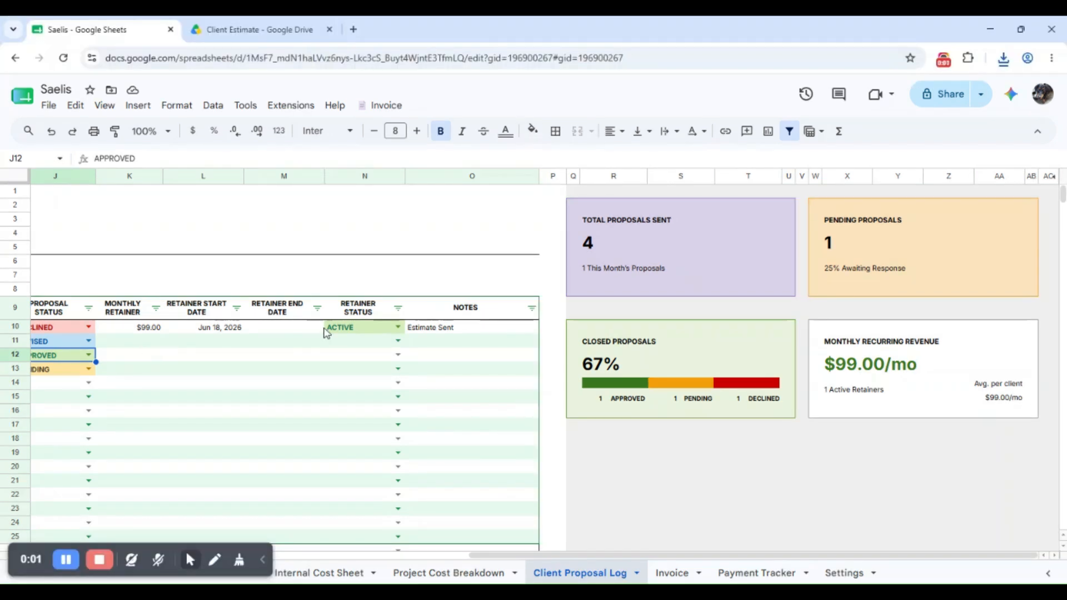
# Switch the row 10 retainer status to INACTIVE and back to ACTIVE
pyautogui.click(371, 331)
pyautogui.click(376, 363)
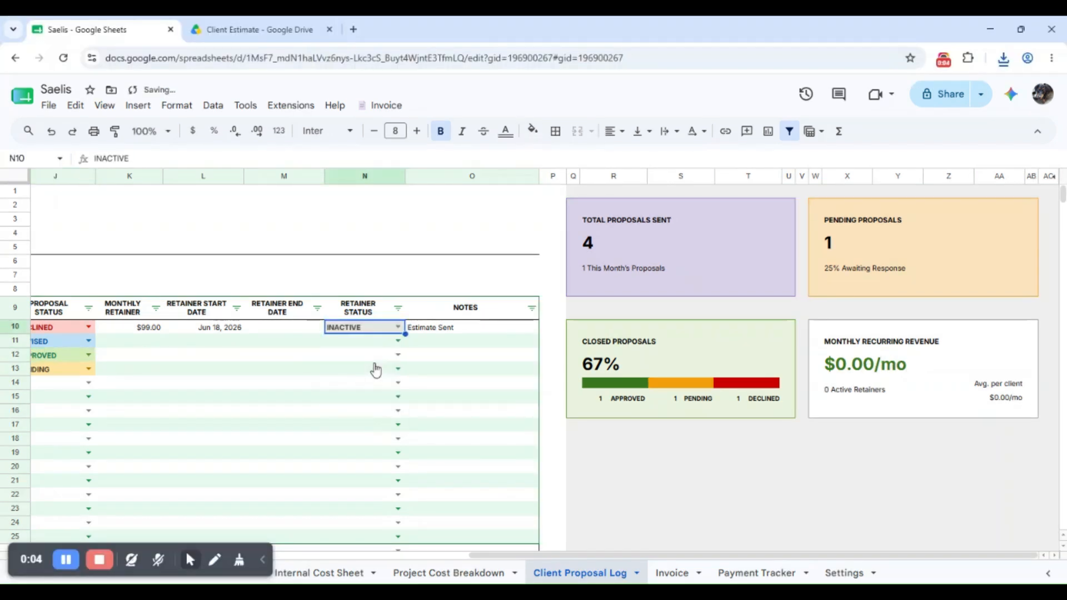
pyautogui.click(369, 333)
pyautogui.click(370, 345)
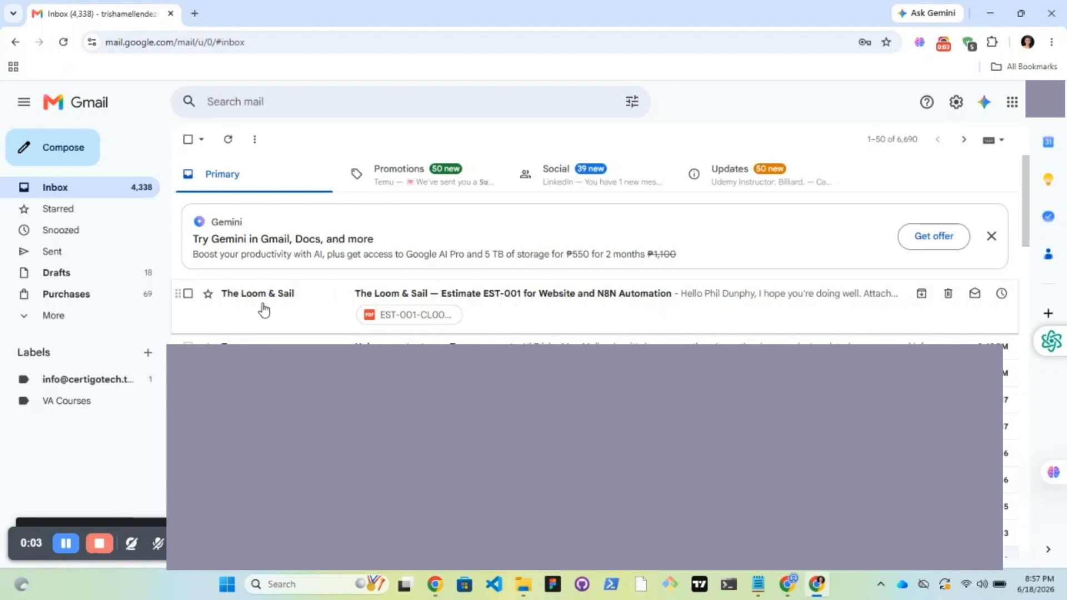
# Open the EST-001 email's PDF attachment and scroll through both pages of the estimate
pyautogui.click(188, 294)
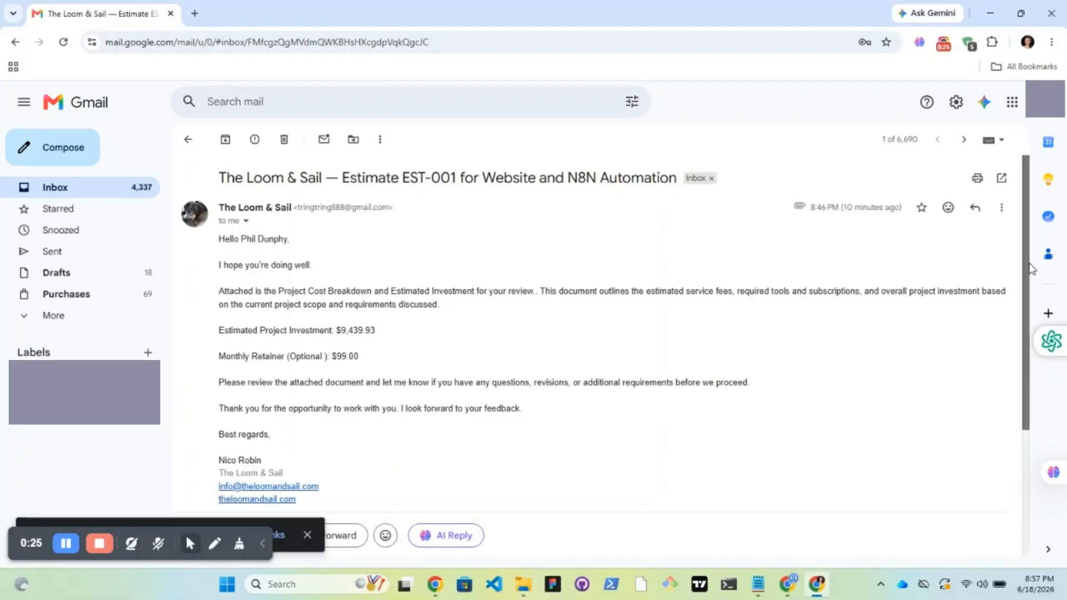
pyautogui.scroll(-2, 214, 350)
pyautogui.scroll(-1, 278, 396)
pyautogui.click(278, 396)
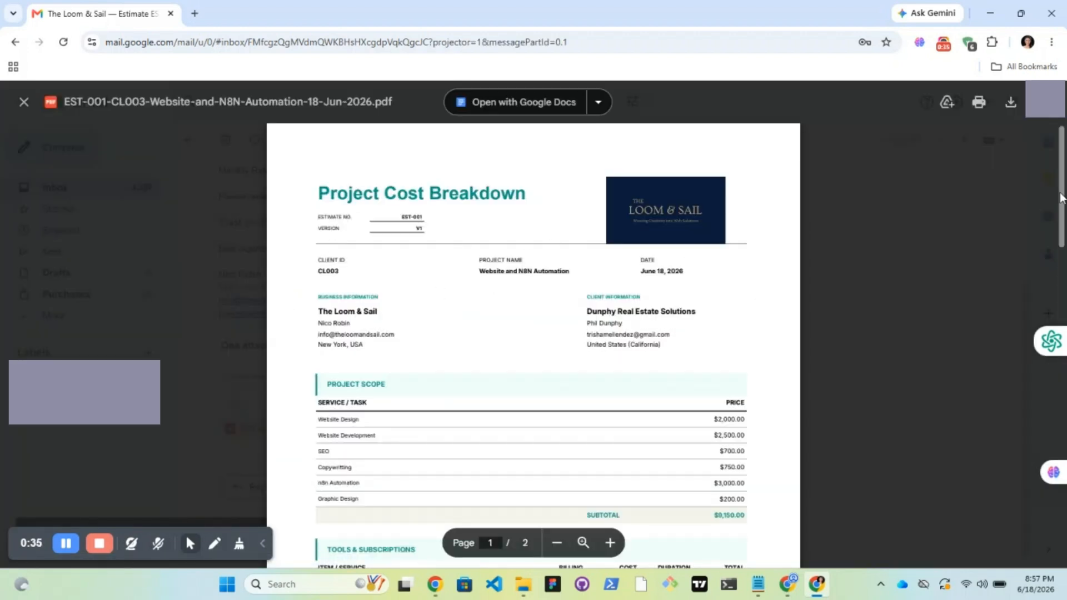
pyautogui.scroll(-3, 632, 209)
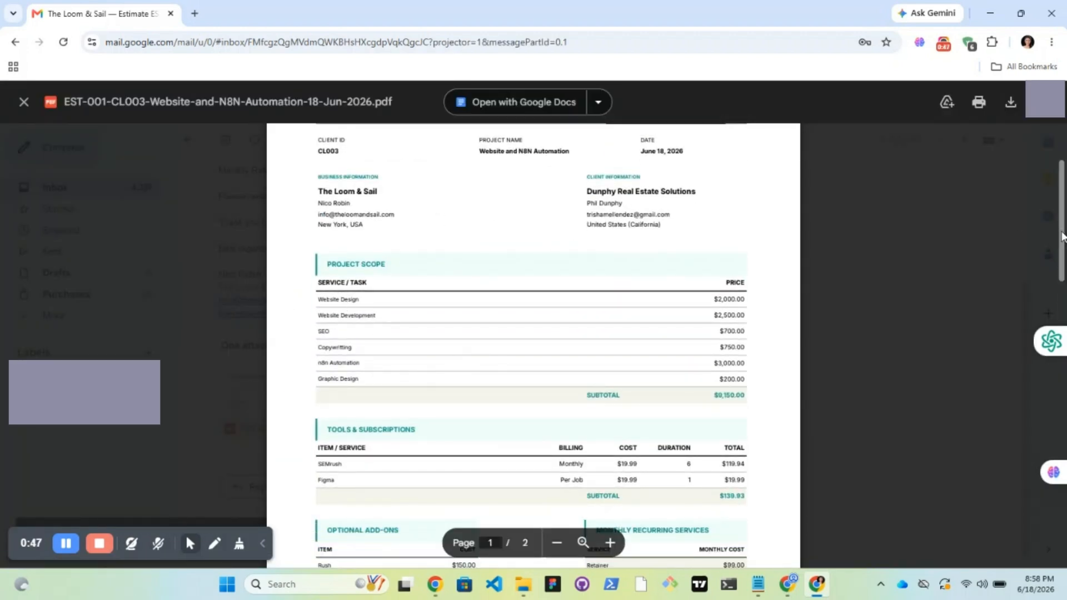
pyautogui.scroll(1, 632, 250)
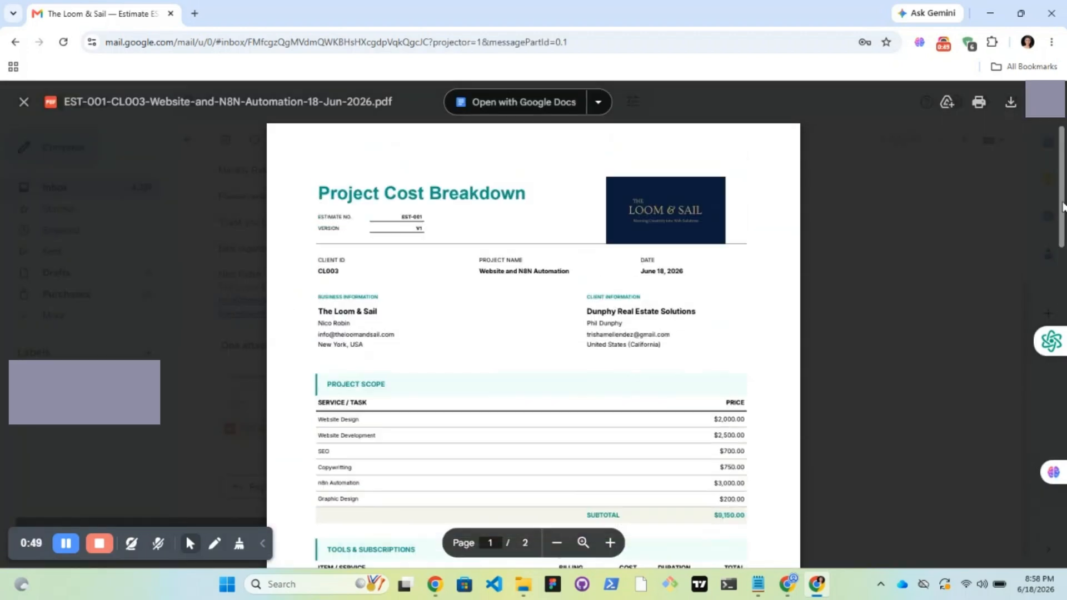
pyautogui.scroll(-6, 425, 284)
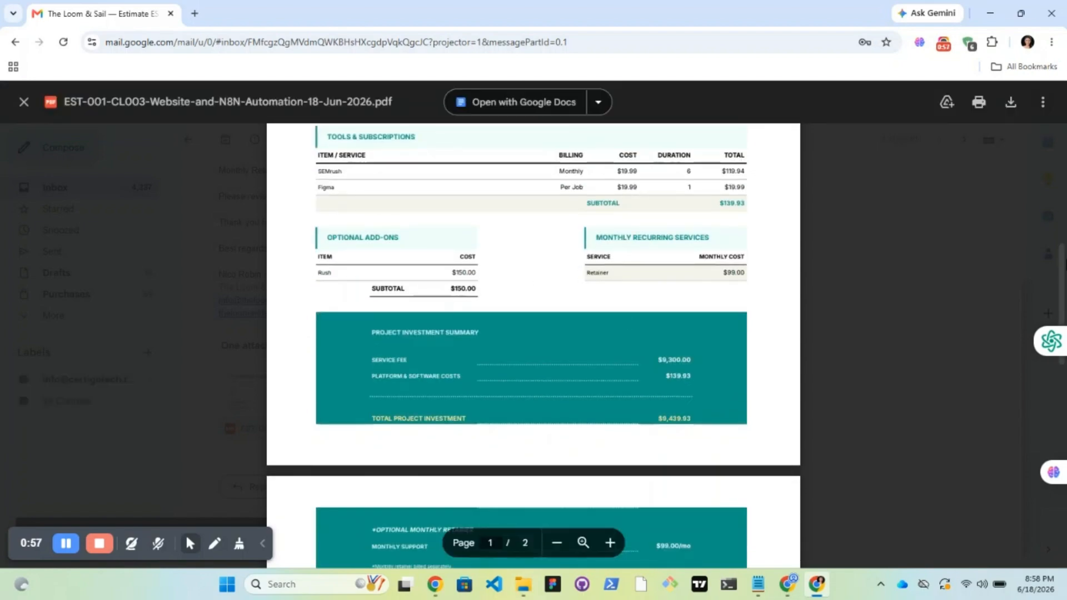
pyautogui.scroll(-3, 425, 285)
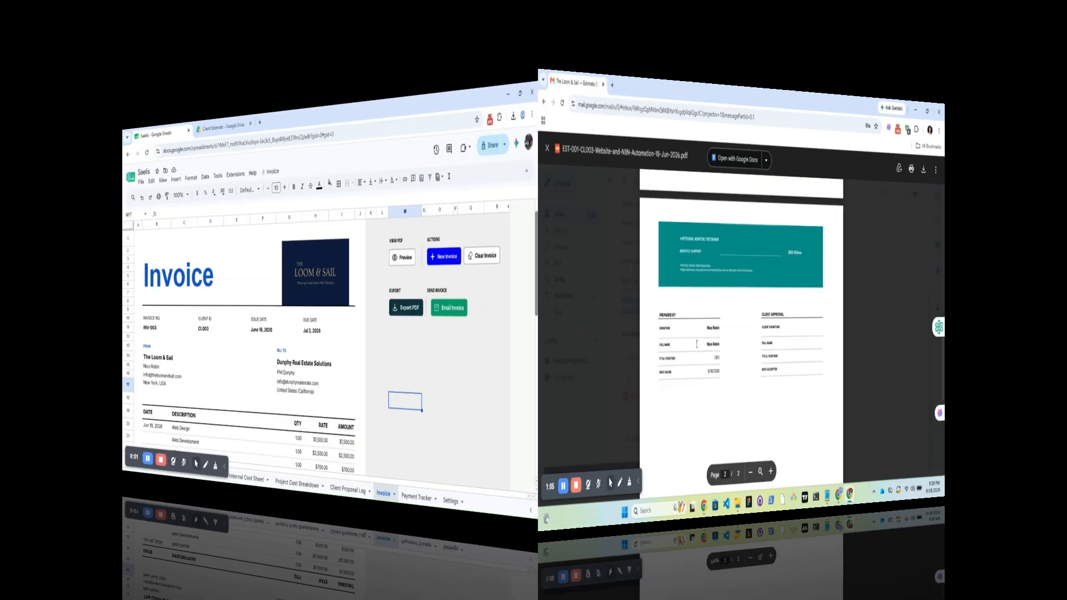
pyautogui.scroll(-5, 1061, 333)
pyautogui.scroll(-5, 1064, 332)
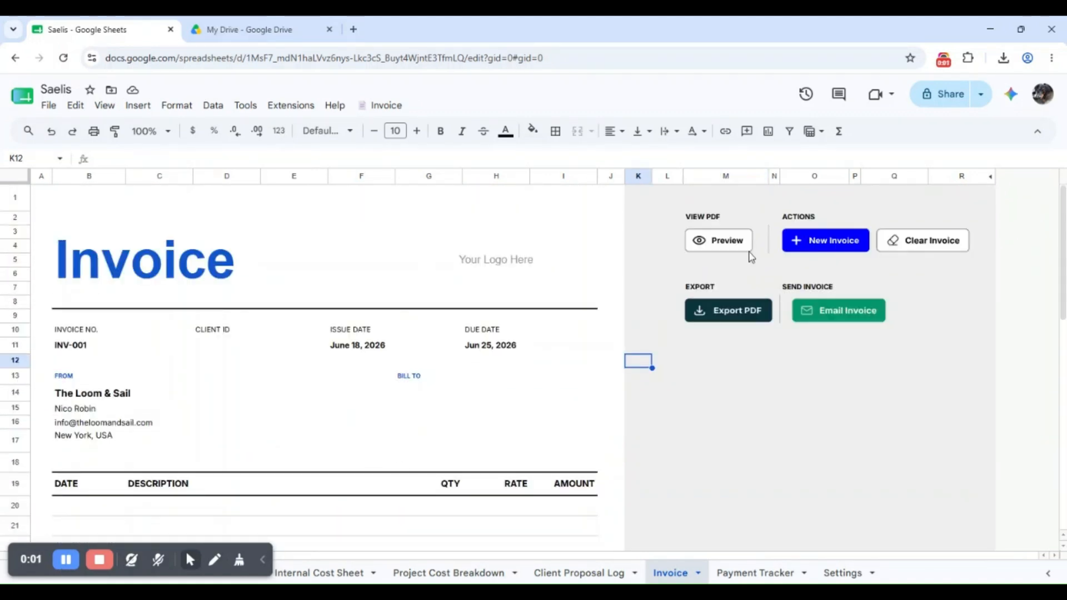
# Upload the Loom & Sail logo into the Invoice sheet's G2:I8 area as an in-cell image
pyautogui.click(506, 278)
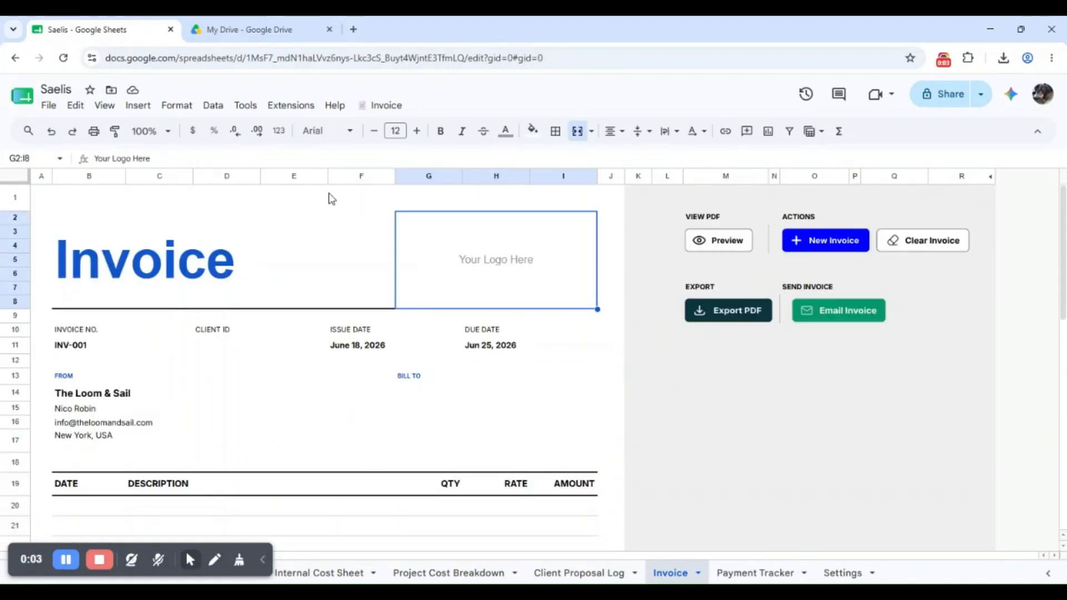
pyautogui.click(139, 106)
pyautogui.moveTo(255, 302)
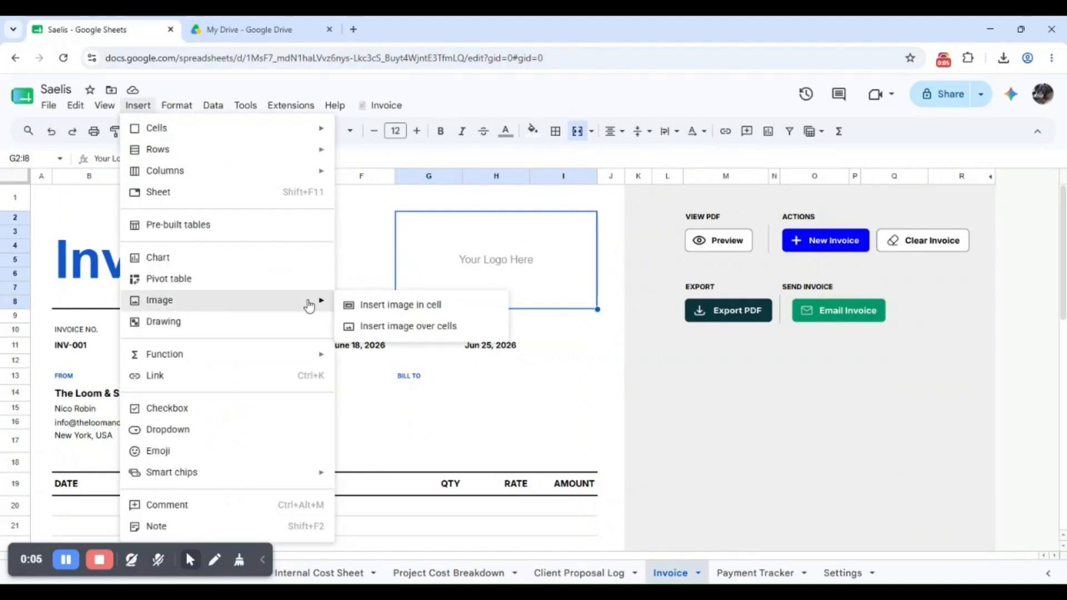
pyautogui.click(364, 305)
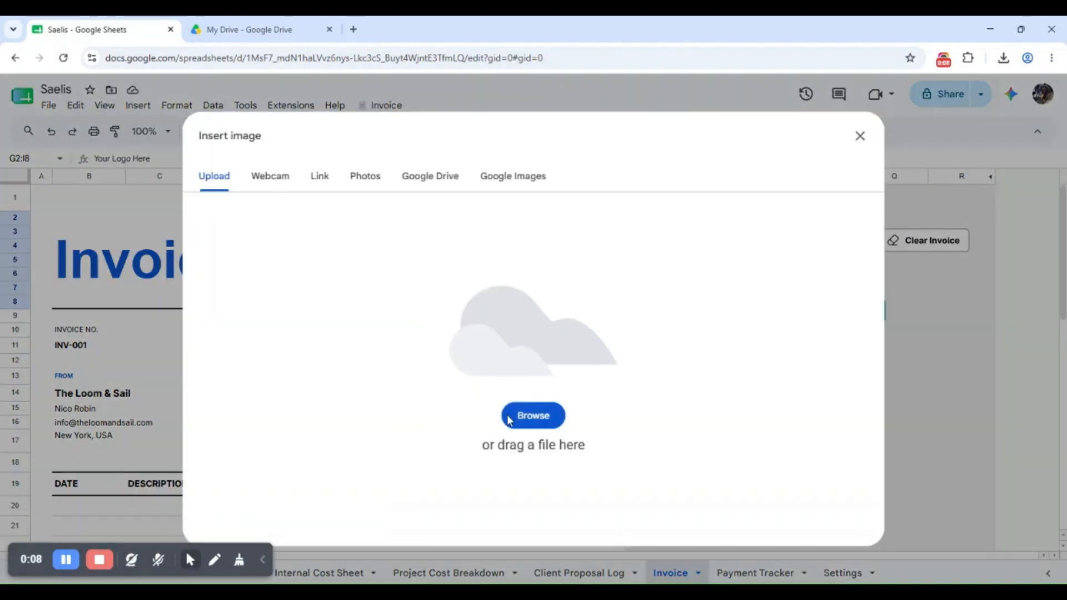
pyautogui.click(530, 419)
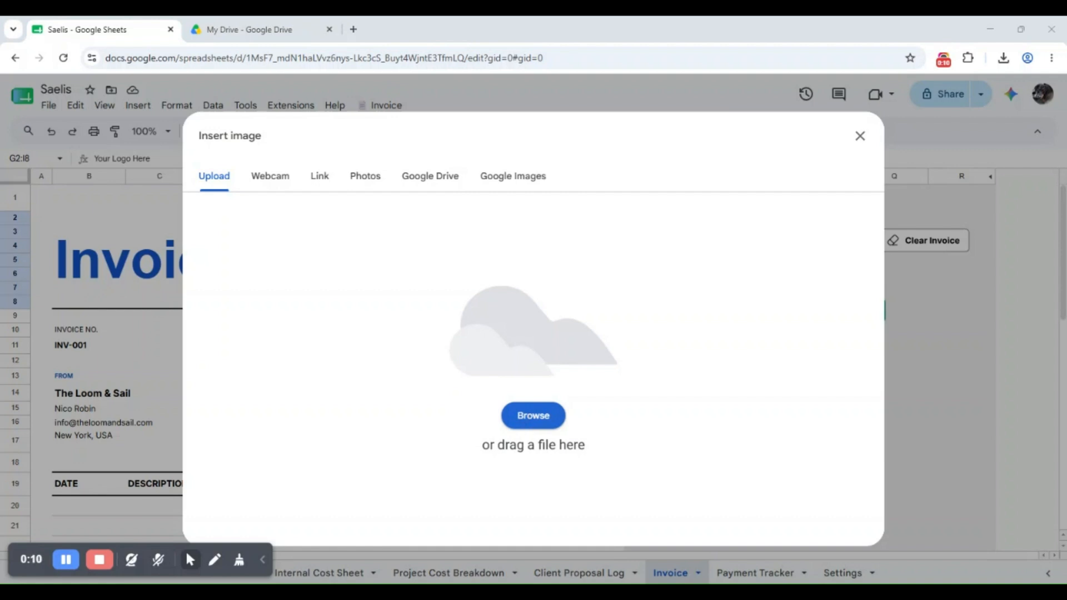
pyautogui.click(777, 481)
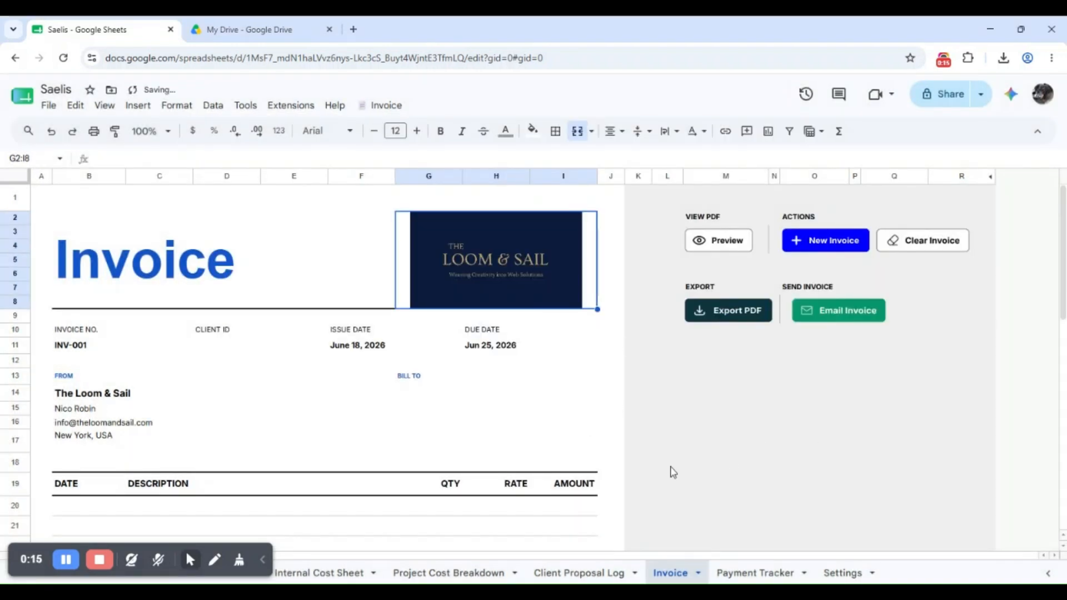
pyautogui.click(473, 395)
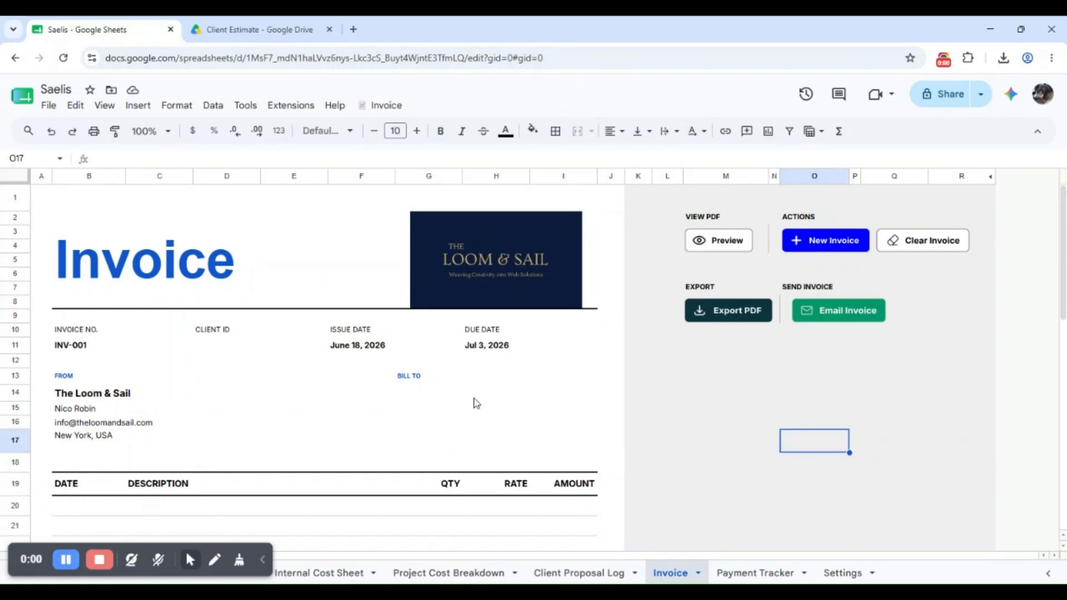
# Bill the invoice to Pritchett Closets International (CL005) and date the first line item June 18, 2026
pyautogui.click(431, 398)
pyautogui.doubleClick(433, 397)
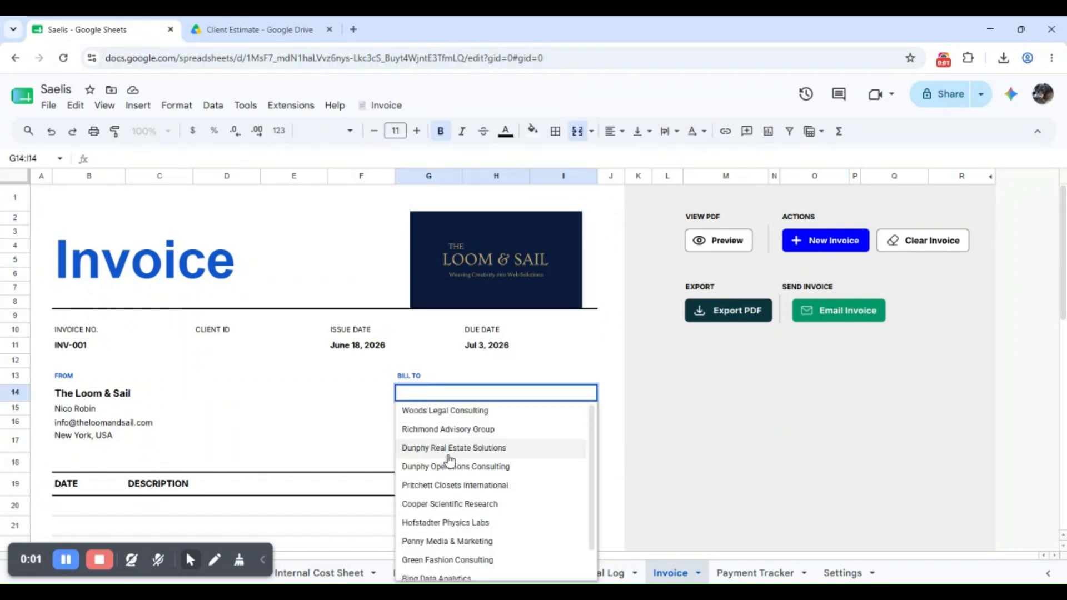
pyautogui.click(460, 485)
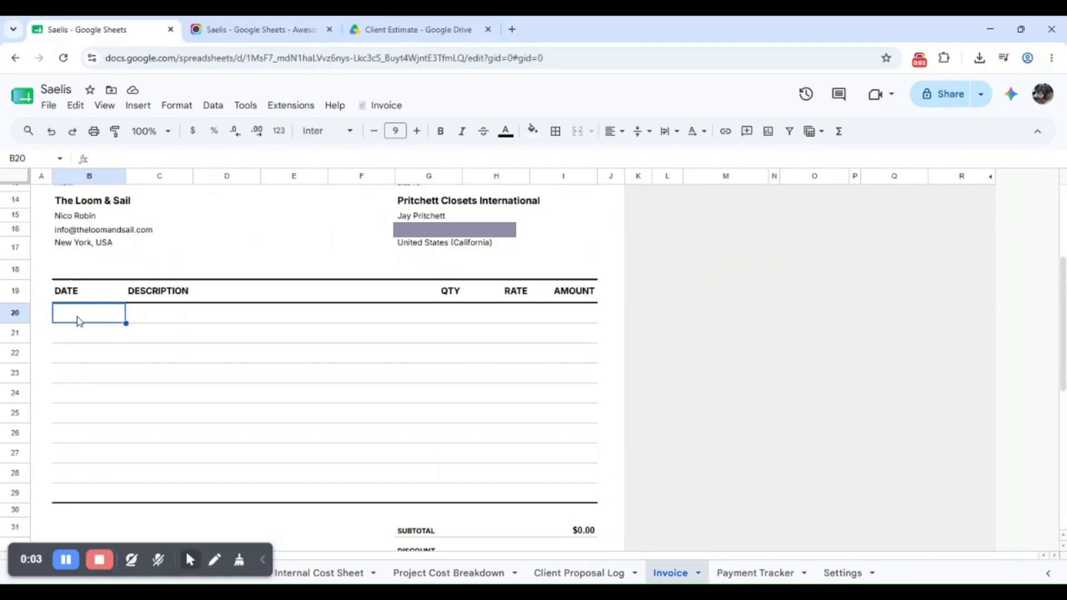
pyautogui.doubleClick(76, 314)
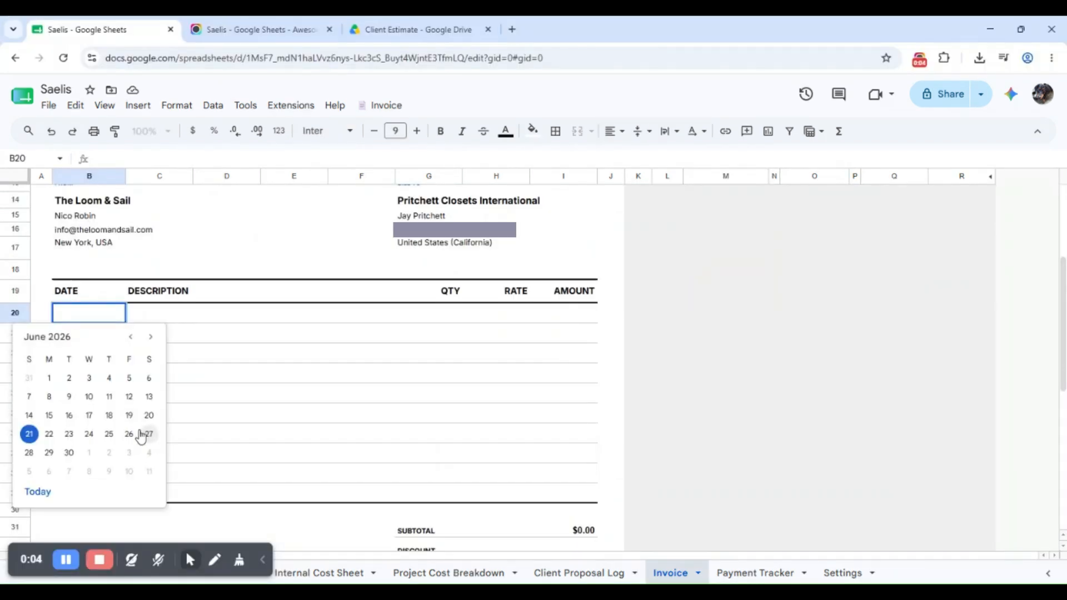
pyautogui.click(110, 418)
# Paste the four line items into C20:H23 and check the $5,980.00 total due
pyautogui.click(167, 314)
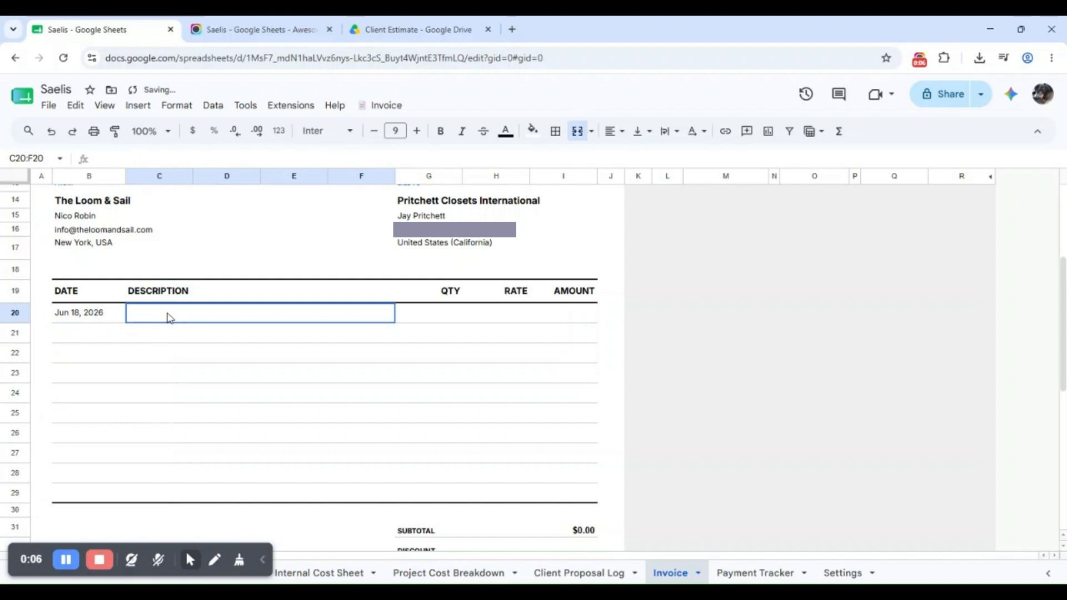
pyautogui.write('Web Design\t\t\t\t1.00\t$1,500.00 Web Development\t\t\t\t1.00\t$2,500.00 SEO\t\t\t\t1.00\t$700.00 Copywritting\t\t\t\t10.00\t$50.00')
pyautogui.click(295, 433)
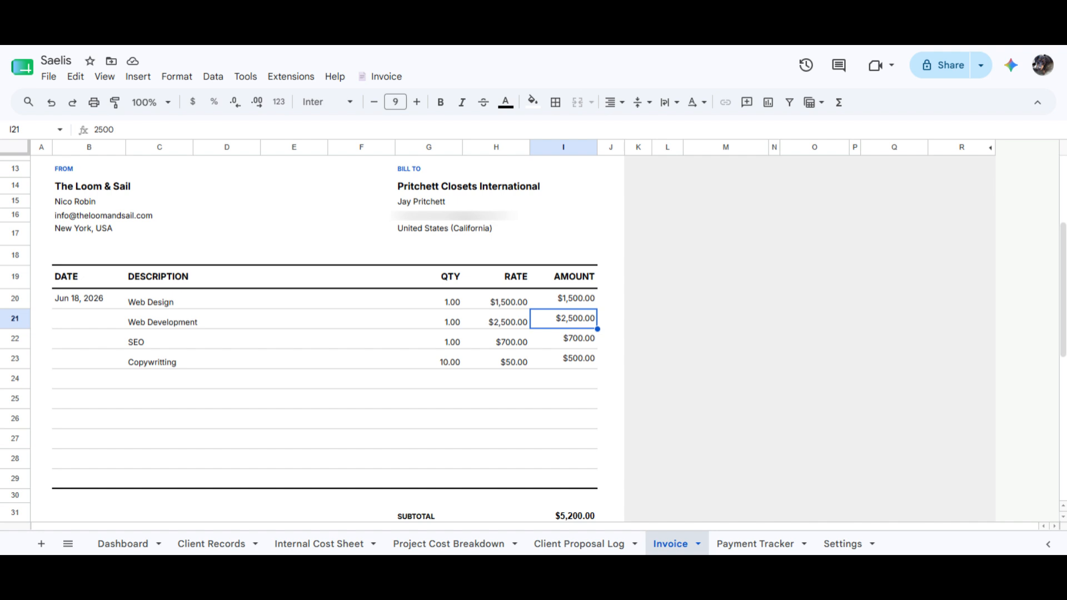
pyautogui.scroll(-3, 334, 333)
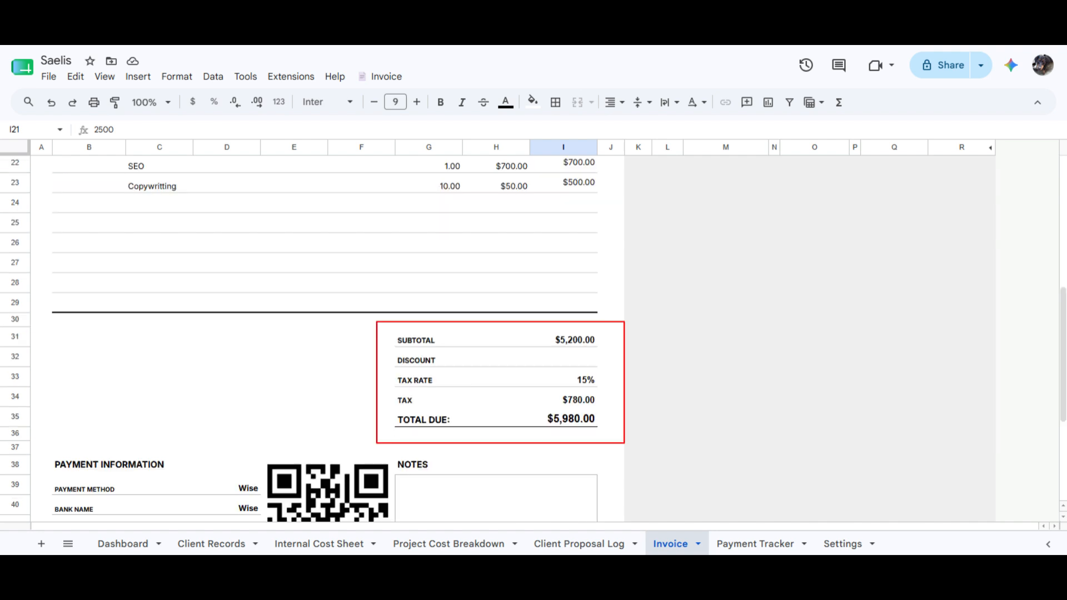
pyautogui.scroll(-2, 333, 333)
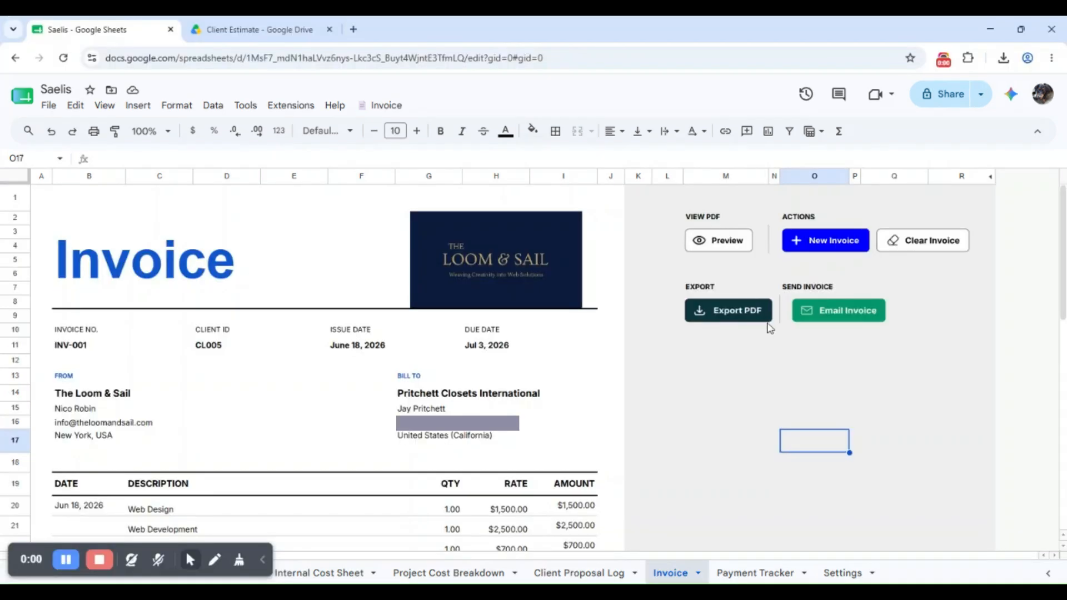
# Email INV-001 to the client and check its UNPAID entry in the Payment Tracker
pyautogui.click(822, 314)
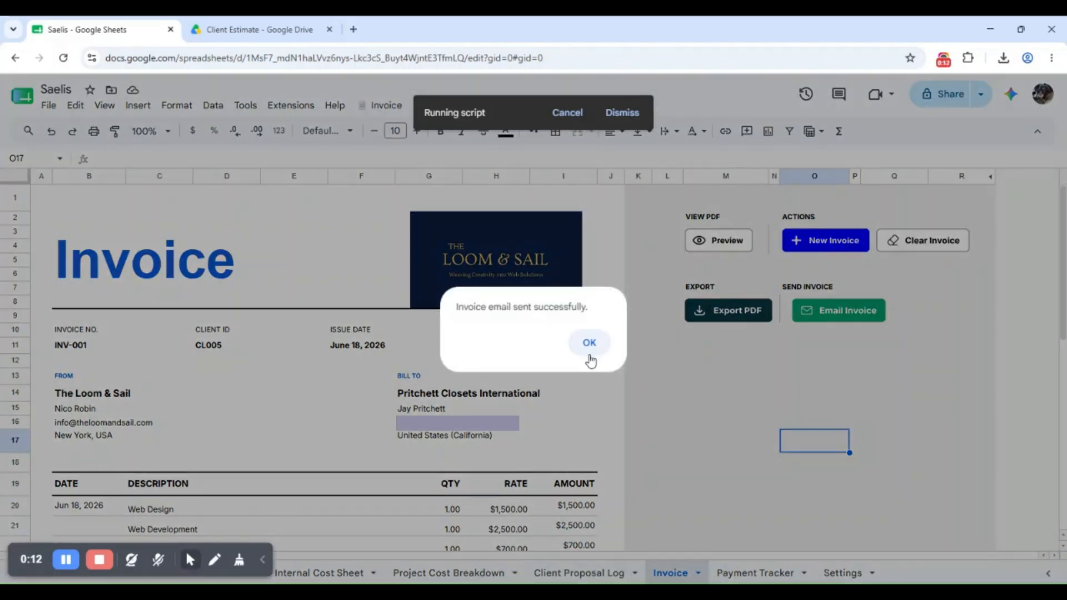
pyautogui.click(589, 348)
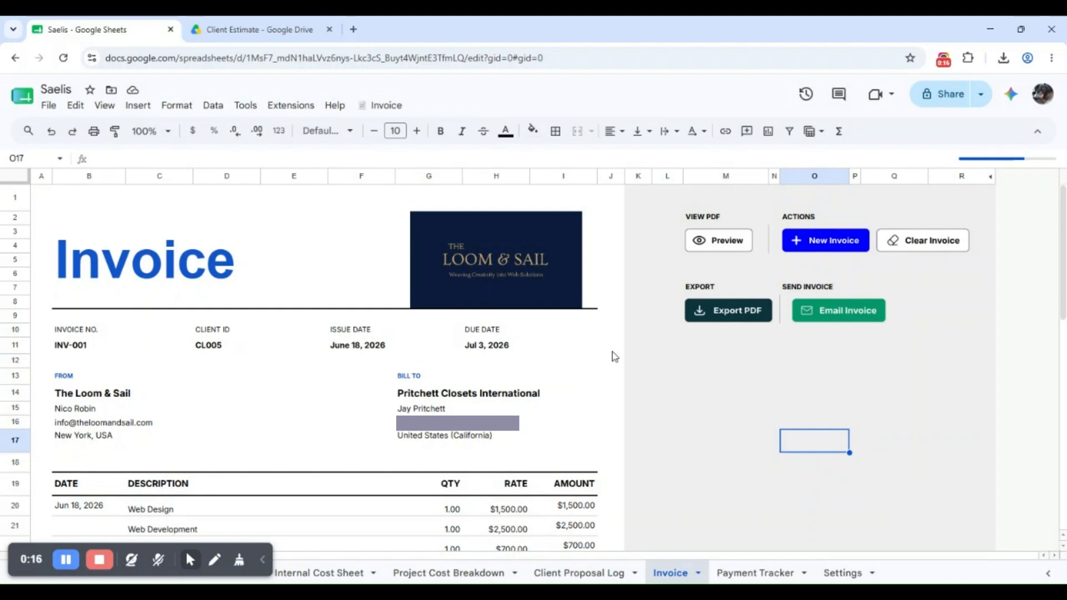
pyautogui.click(744, 572)
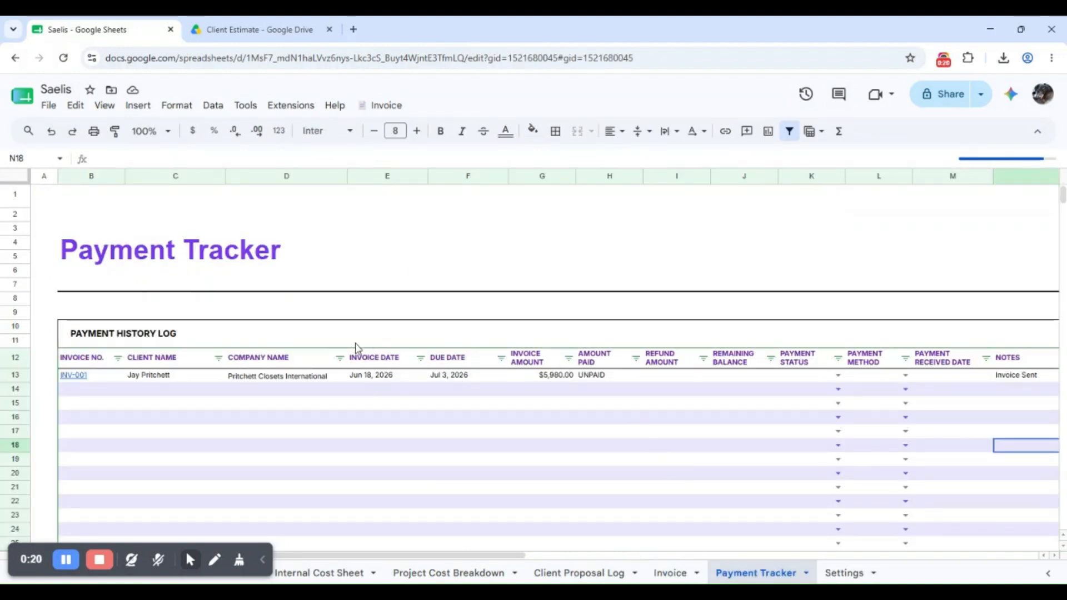
# Preview the INV-001 PDF link, then review the Payment Tracker log and summary cards
pyautogui.moveTo(89, 386)
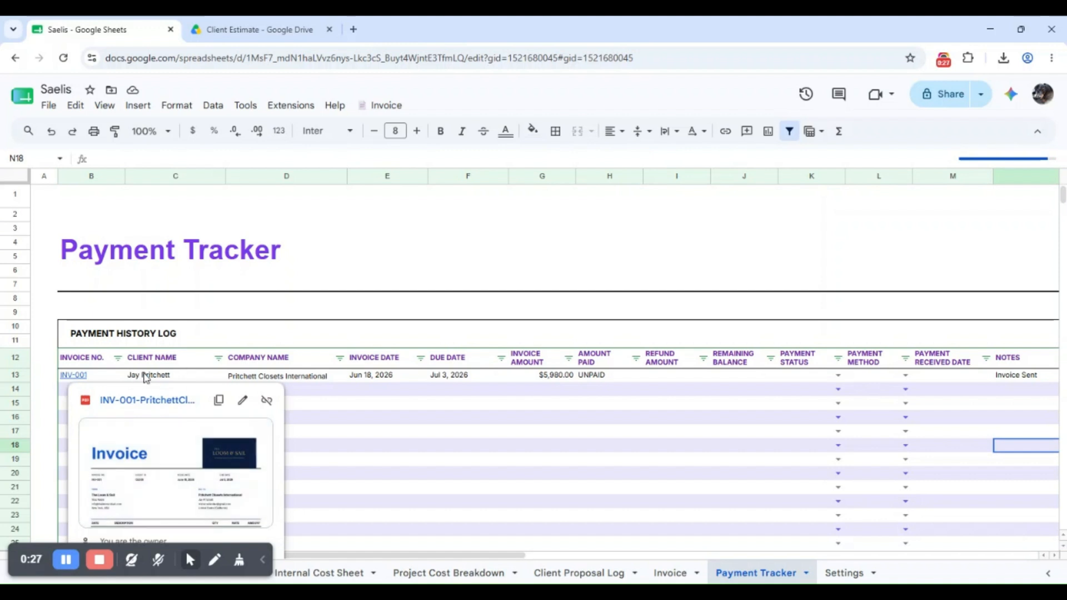
pyautogui.click(250, 380)
pyautogui.moveTo(478, 555); pyautogui.dragTo(613, 529)
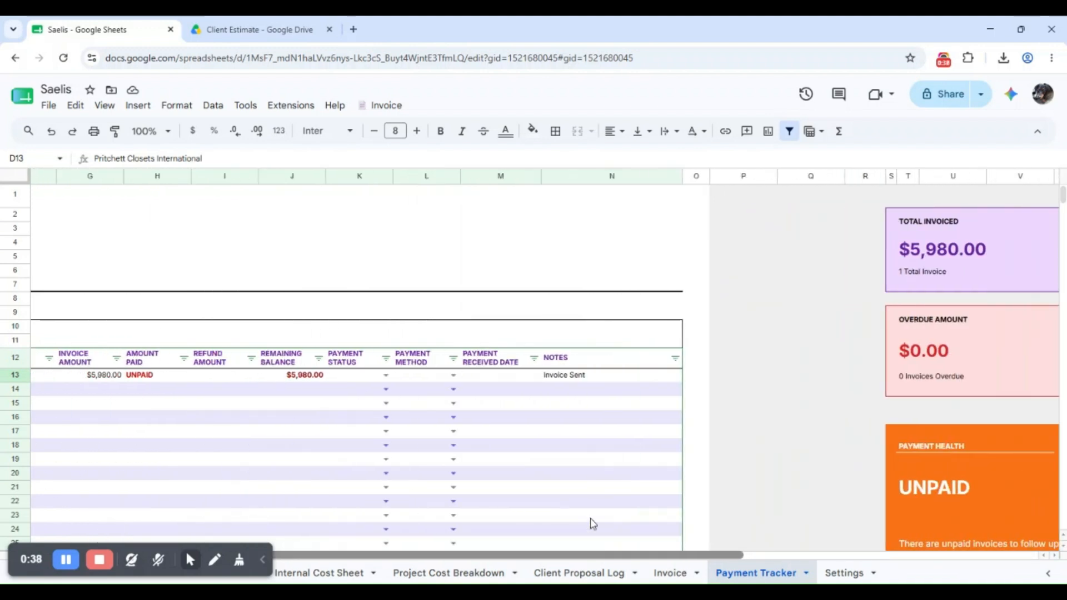
pyautogui.hscroll(-10, 613, 529)
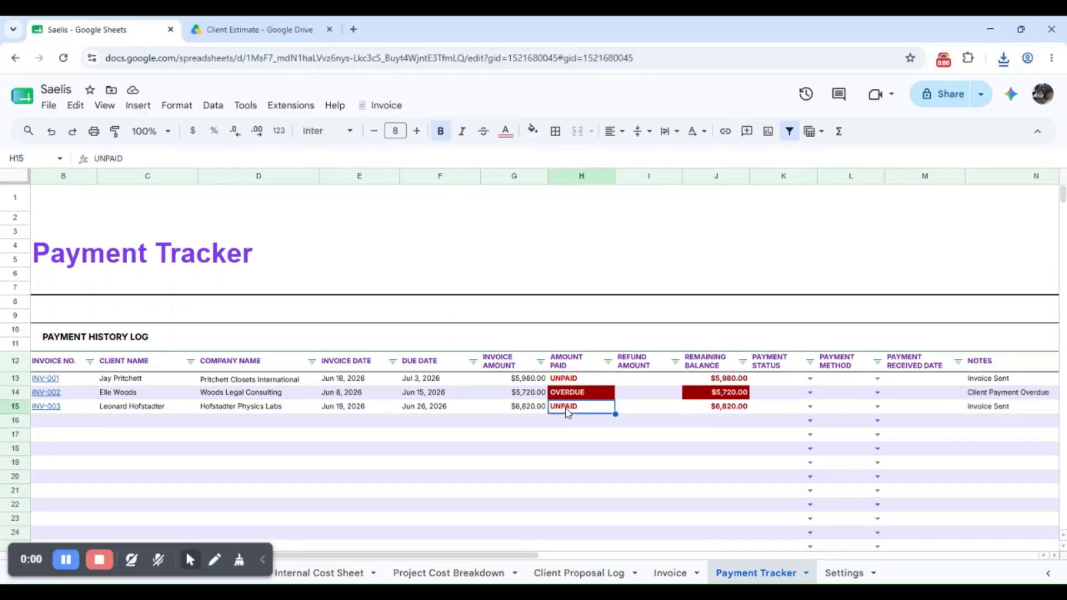
# Record $6,820 paid for INV-003 in H15 and mark it PAID
pyautogui.doubleClick(567, 377)
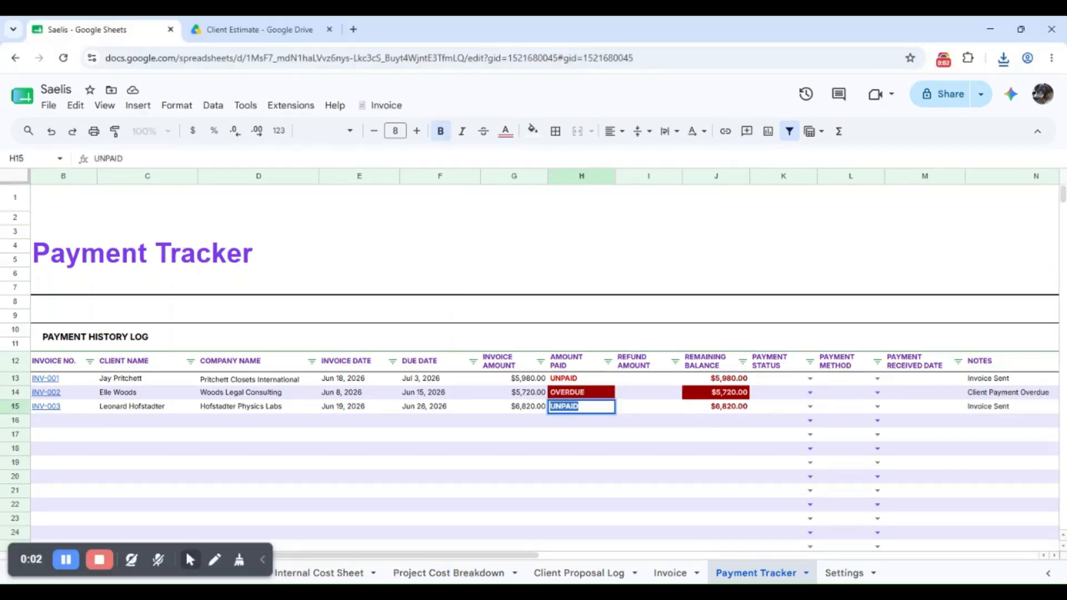
pyautogui.write('6820')
pyautogui.press('Return')
pyautogui.click(811, 406)
pyautogui.click(762, 421)
pyautogui.moveTo(498, 556); pyautogui.dragTo(526, 557)
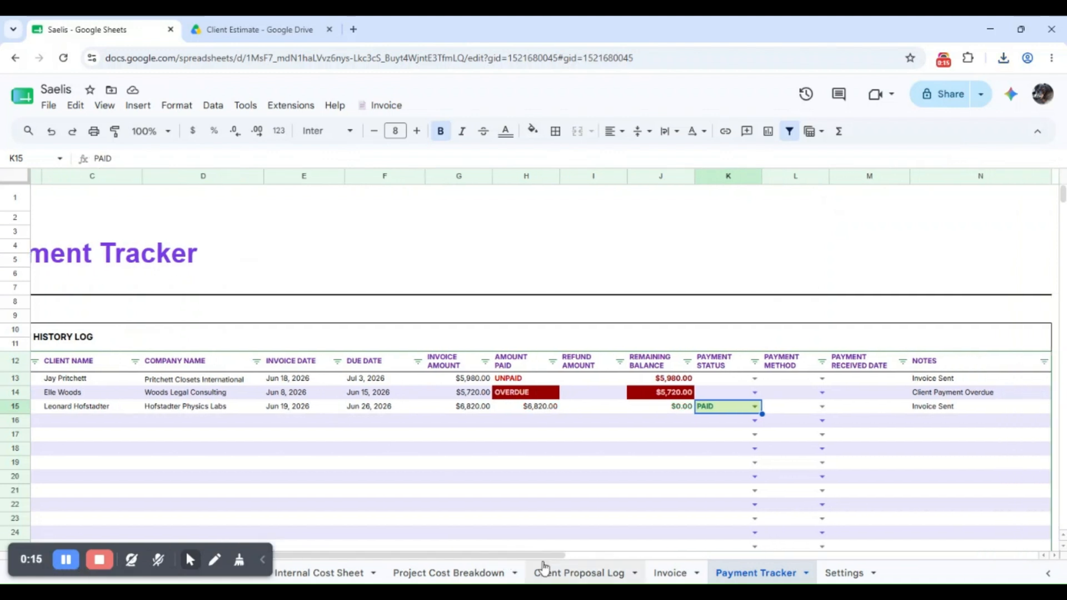
# Set INV-003's payment method to Wise, received June 21, 2026, with note 'CLient Paid in Full'
pyautogui.click(822, 407)
pyautogui.click(779, 535)
pyautogui.doubleClick(869, 407)
pyautogui.click(808, 327)
pyautogui.moveTo(558, 556); pyautogui.dragTo(667, 573)
pyautogui.doubleClick(742, 410)
pyautogui.hotkey('ctrl', 'a')
pyautogui.write('CLient Paid')
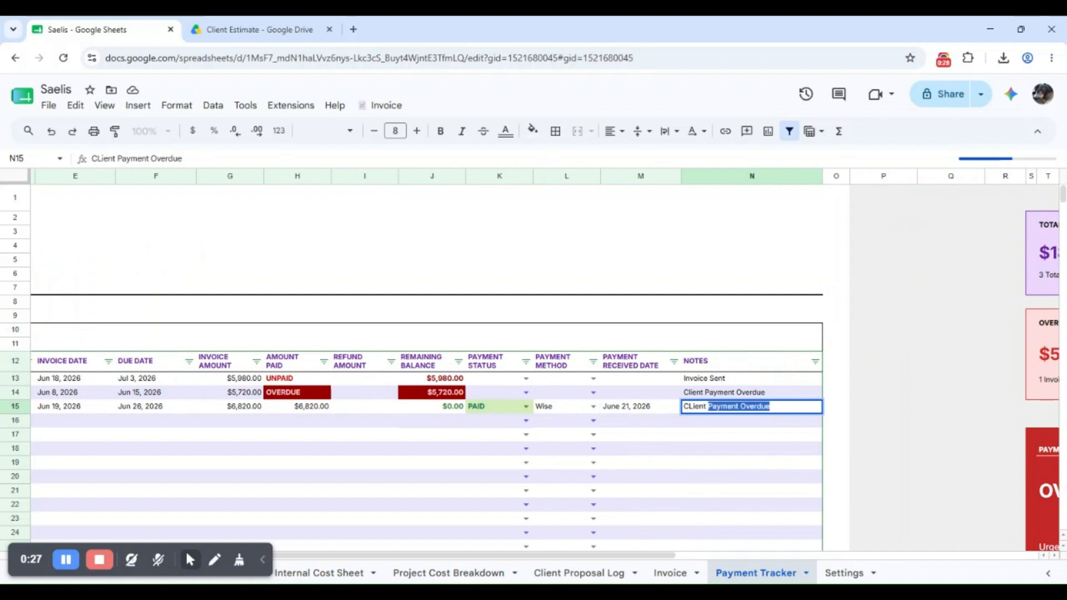
pyautogui.write(' in Full')
pyautogui.press('Return')
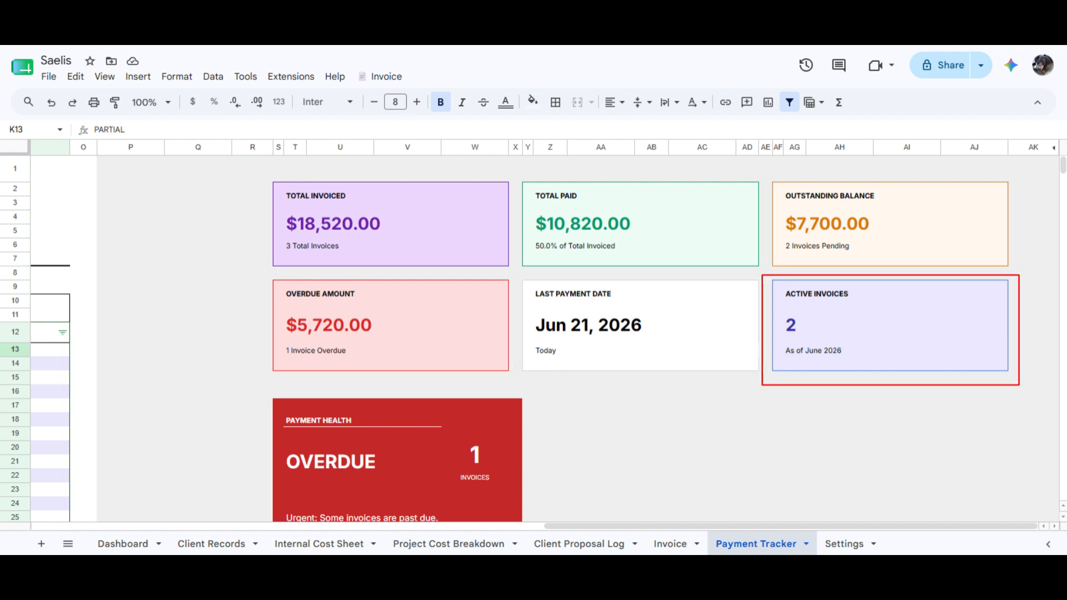
pyautogui.scroll(-2, 545, 333)
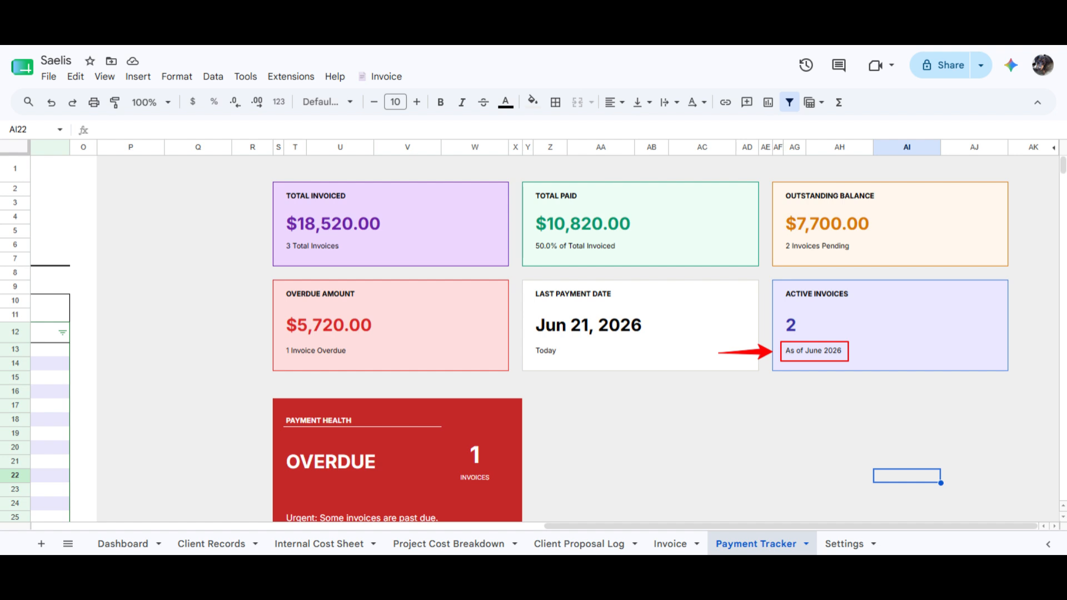
# Open the INV-003 invoice PDF attached to the sent Gmail message and scroll through it
pyautogui.scroll(-3, 533, 333)
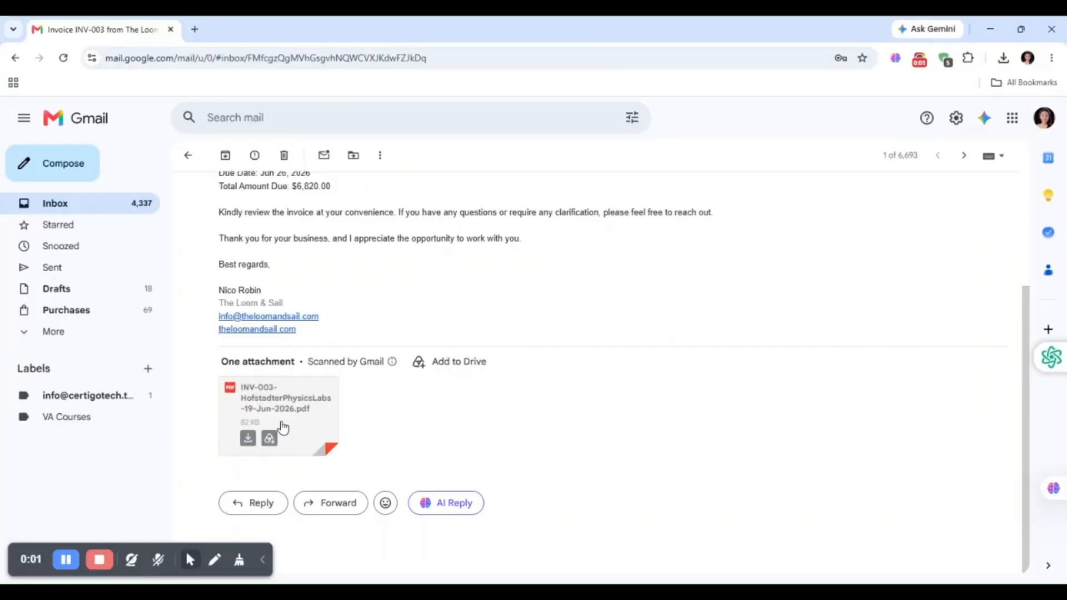
pyautogui.click(283, 426)
pyautogui.scroll(-2, 1064, 276)
pyautogui.moveTo(1064, 277); pyautogui.dragTo(1054, 401)
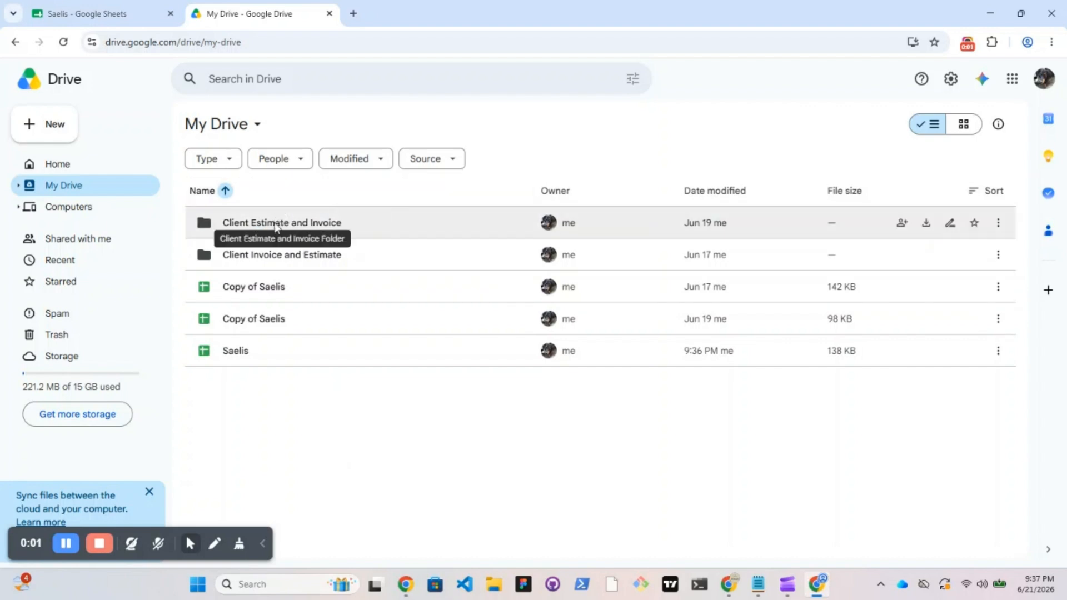
# Find and view the EST-001 estimate PDF in Client Estimate and Invoice > Client Estimate
pyautogui.doubleClick(276, 225)
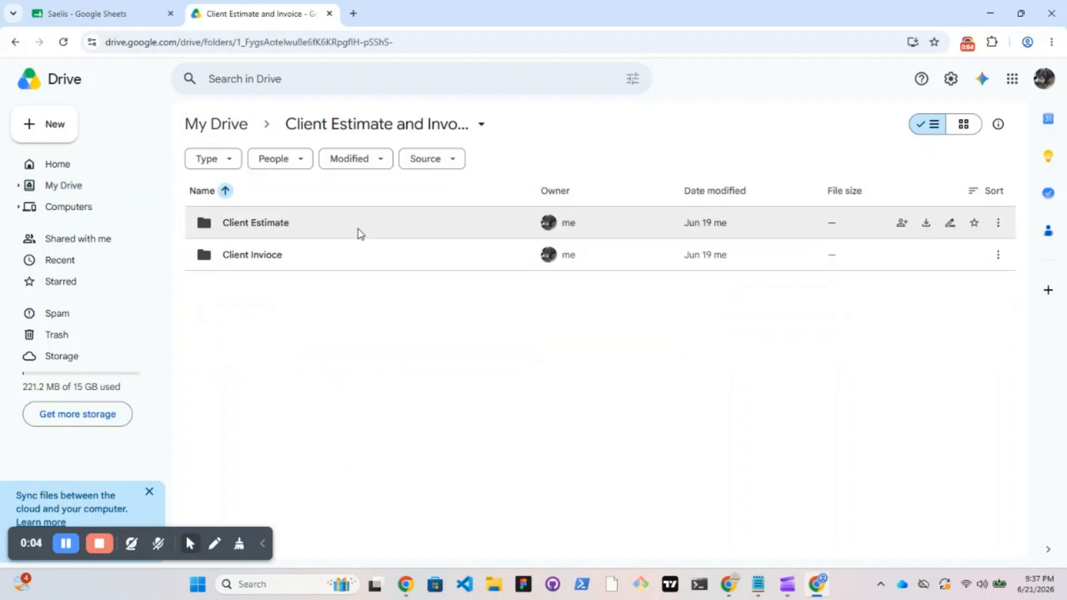
pyautogui.doubleClick(358, 230)
pyautogui.click(637, 234)
pyautogui.doubleClick(636, 234)
pyautogui.scroll(-6, 1059, 313)
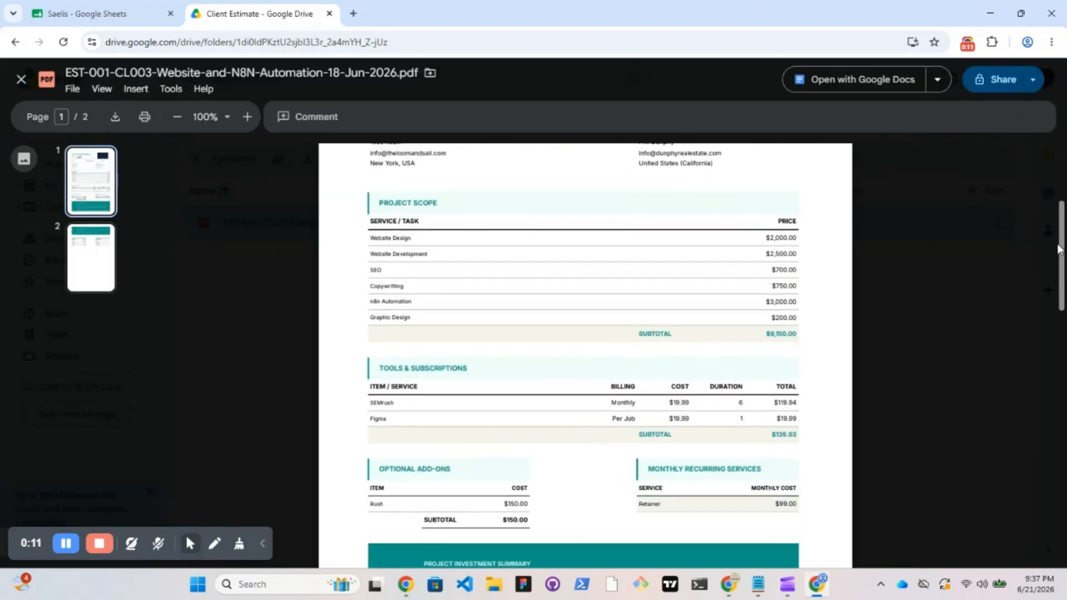
pyautogui.moveTo(1058, 313); pyautogui.dragTo(1050, 467)
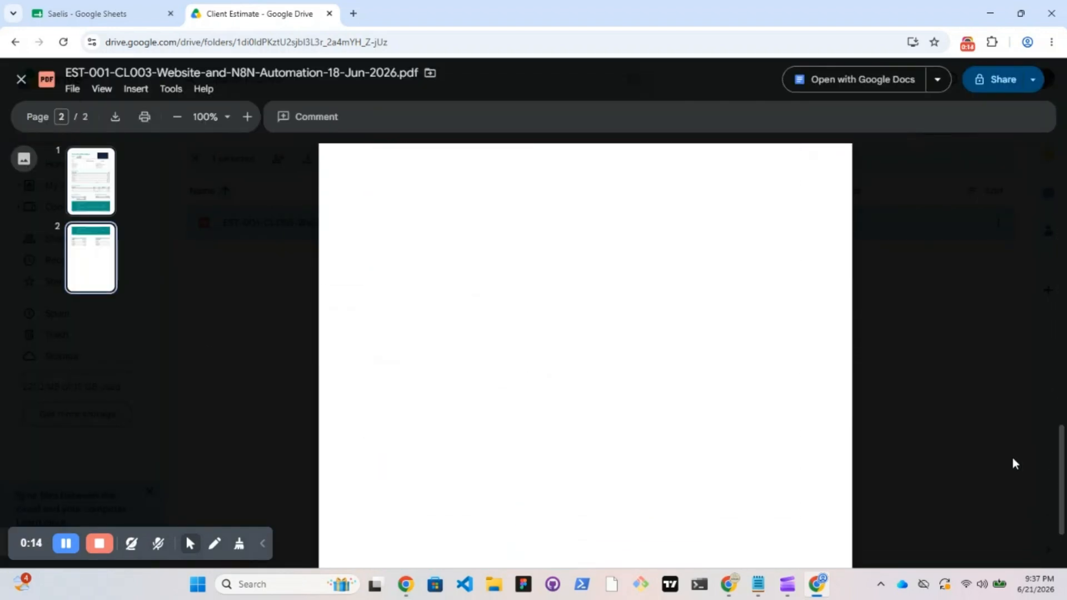
pyautogui.click(237, 244)
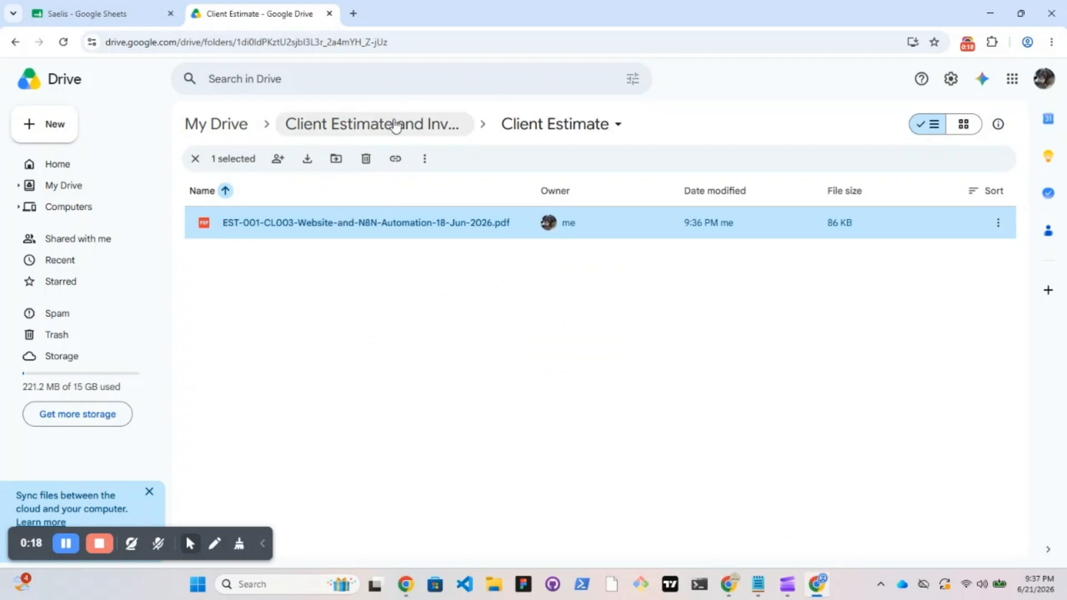
# Go back to the parent folder and view the INV-003 PDF in the invoice subfolder
pyautogui.click(393, 124)
pyautogui.doubleClick(378, 261)
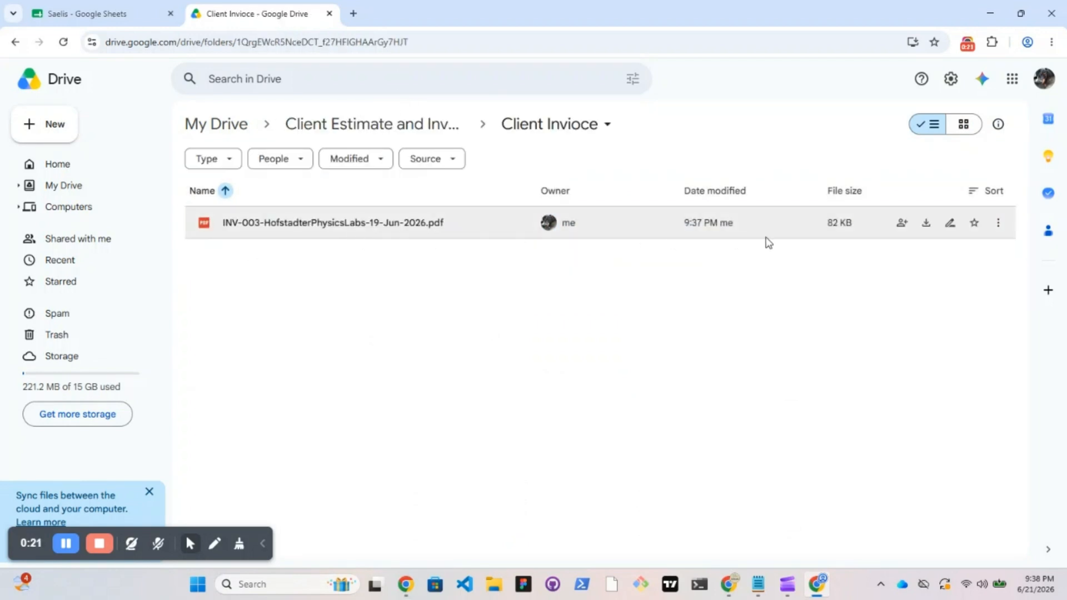
pyautogui.doubleClick(333, 222)
pyautogui.scroll(-5, 1054, 349)
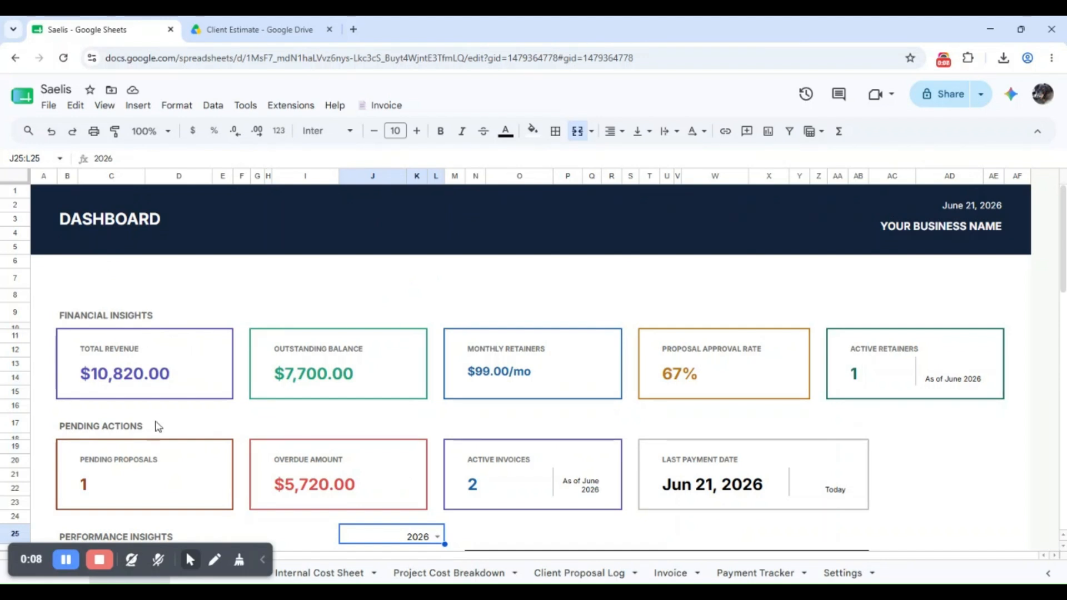
# Review the Dashboard's $14,520.00 outstanding balance, 3 active invoices and charts, then open the J25 year list
pyautogui.scroll(-5, 1029, 261)
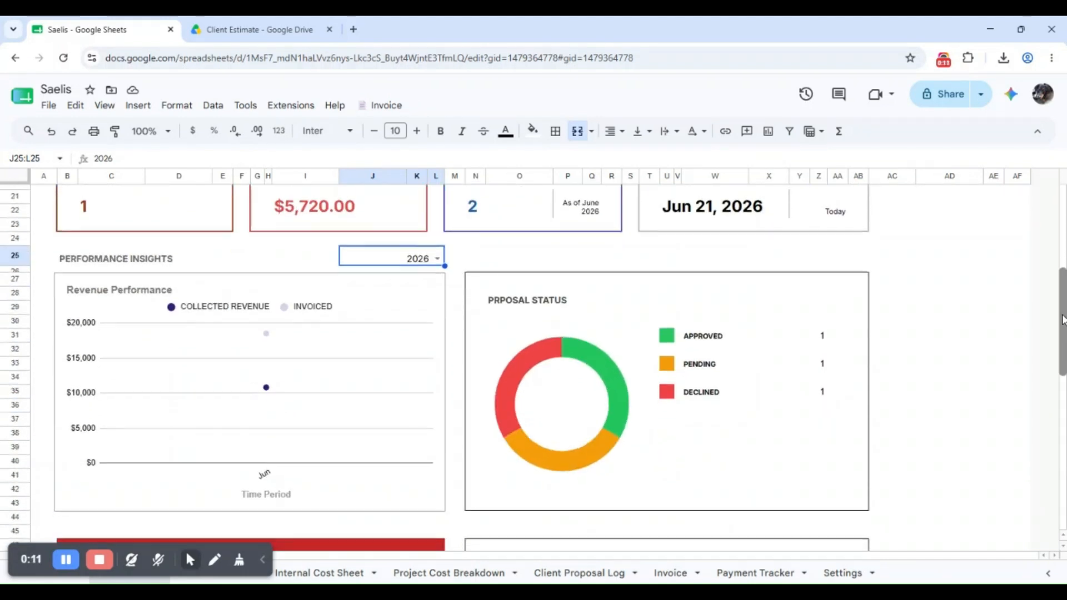
pyautogui.moveTo(1058, 312); pyautogui.dragTo(1060, 465)
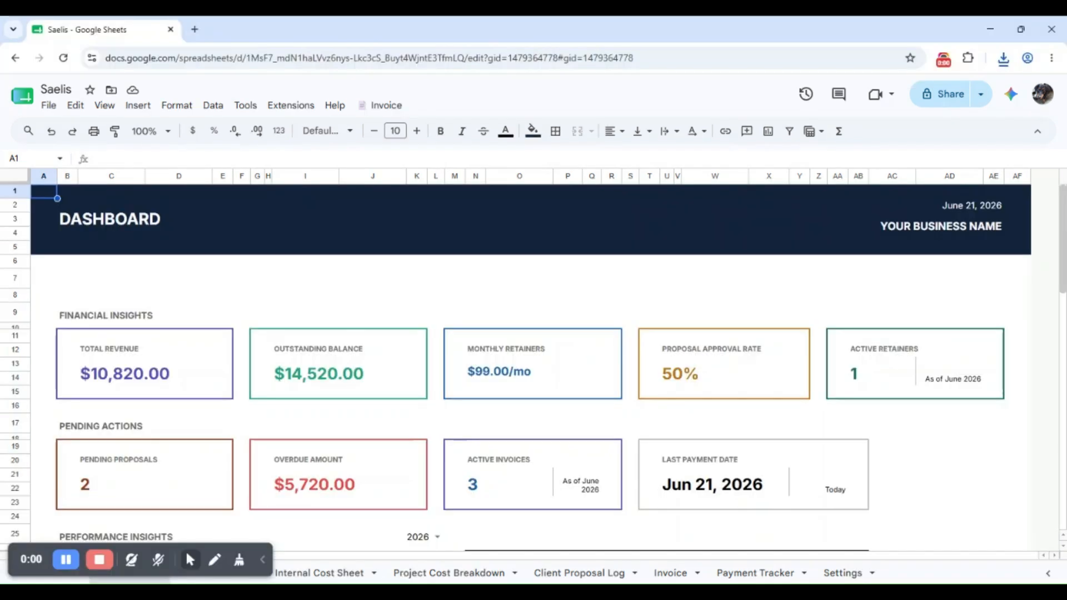
pyautogui.scroll(-5, 1060, 298)
pyautogui.moveTo(1060, 298); pyautogui.dragTo(1058, 464)
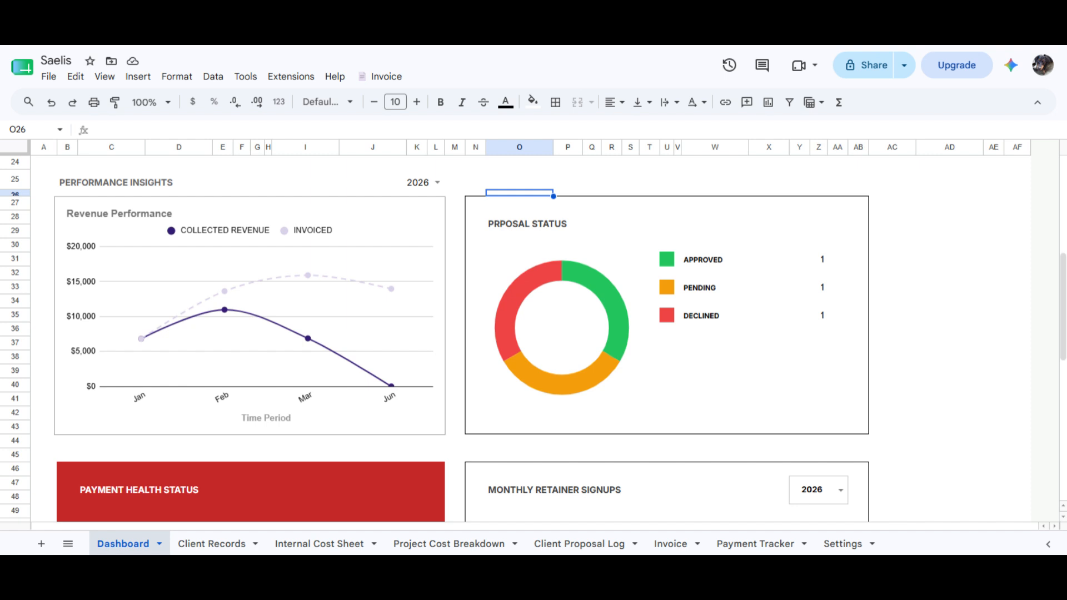
pyautogui.click(437, 182)
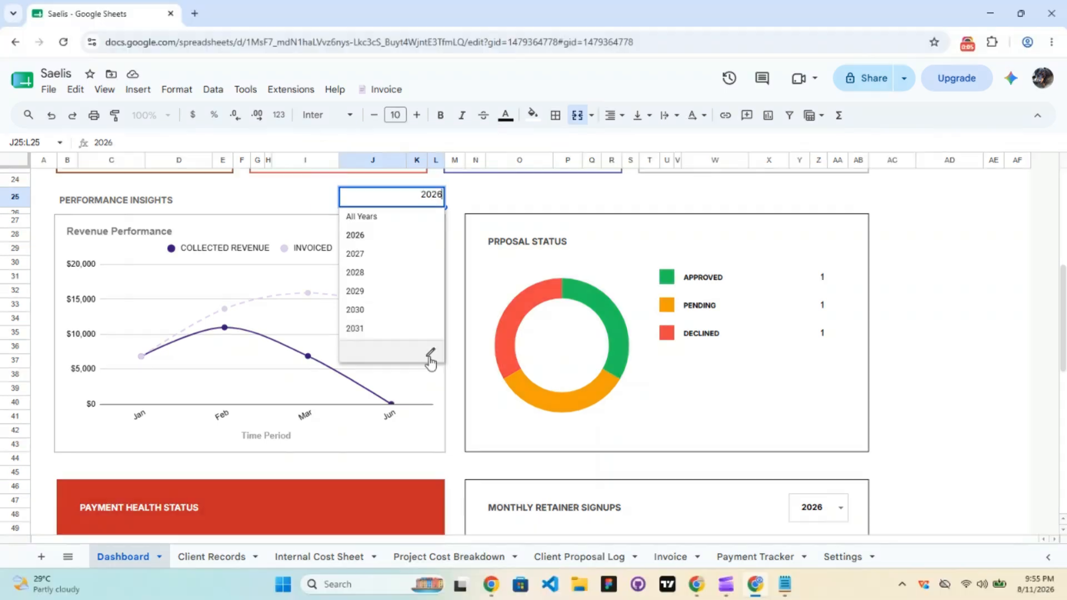
# Add 2032 and 2033 to the Performance Insights year validation list and save the rule
pyautogui.click(430, 335)
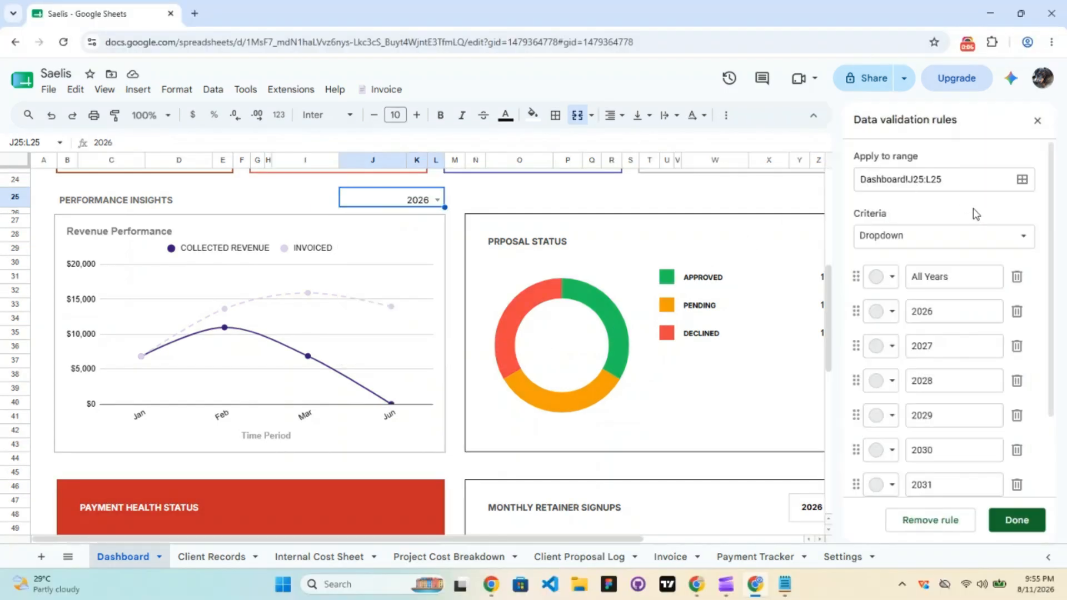
pyautogui.moveTo(1052, 213); pyautogui.dragTo(1053, 246)
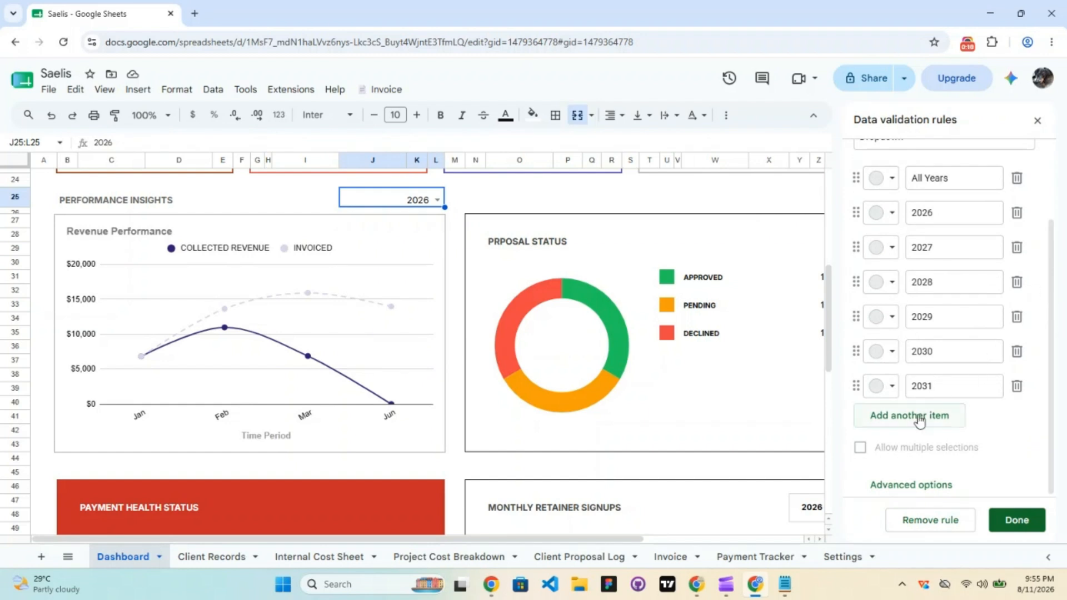
pyautogui.click(918, 402)
pyautogui.write('2031')
pyautogui.press('BackSpace')
pyautogui.write('2')
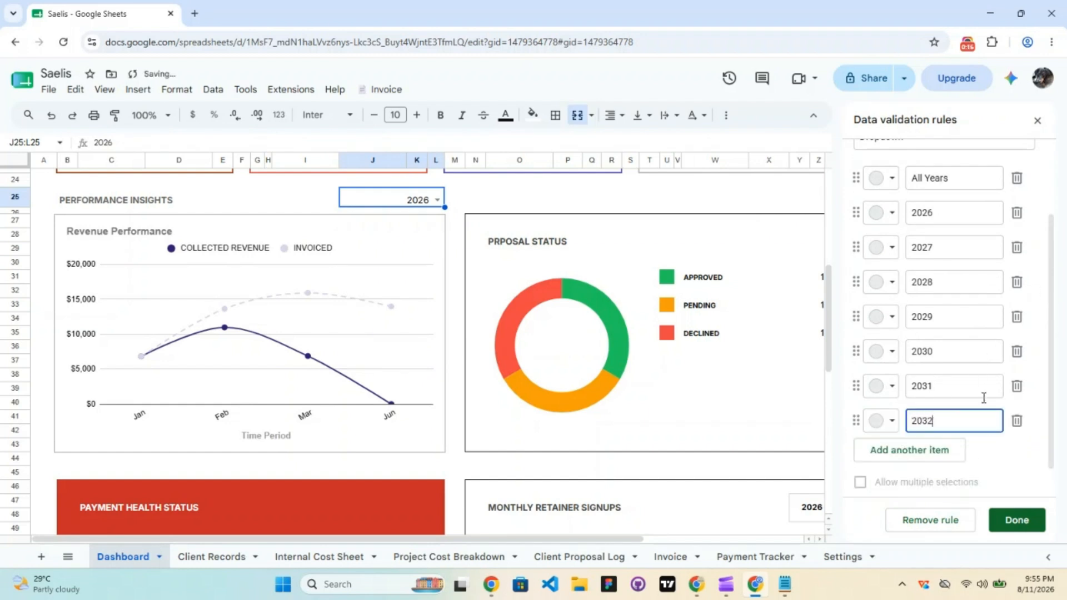
pyautogui.click(928, 448)
pyautogui.write('2033')
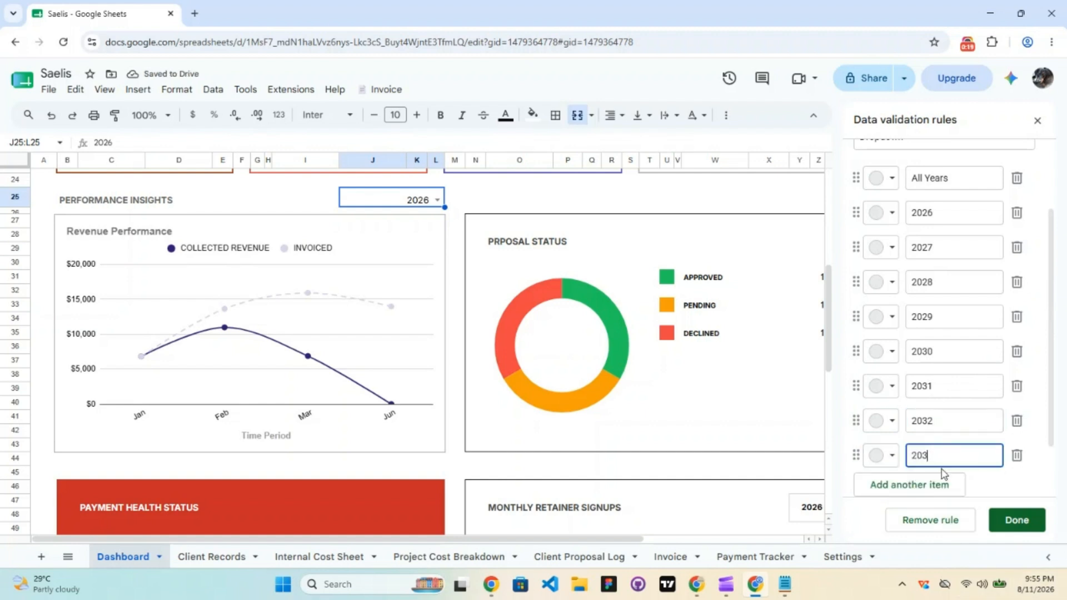
pyautogui.click(1016, 522)
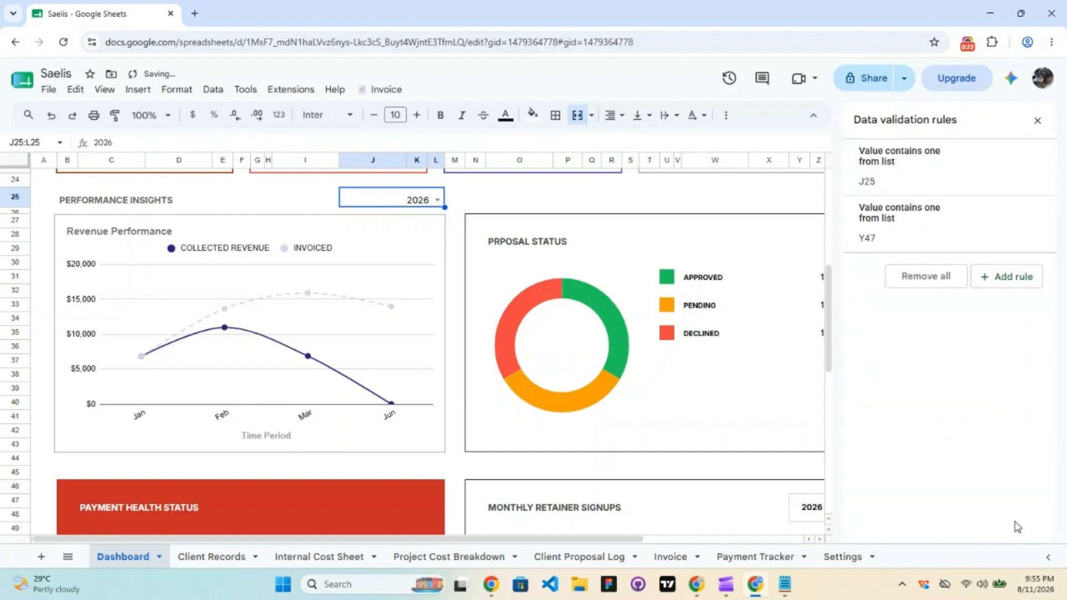
pyautogui.click(1036, 121)
# Test the J25 year dropdown with 2033 and All Years, then set it back to 2026
pyautogui.click(436, 201)
pyautogui.click(391, 367)
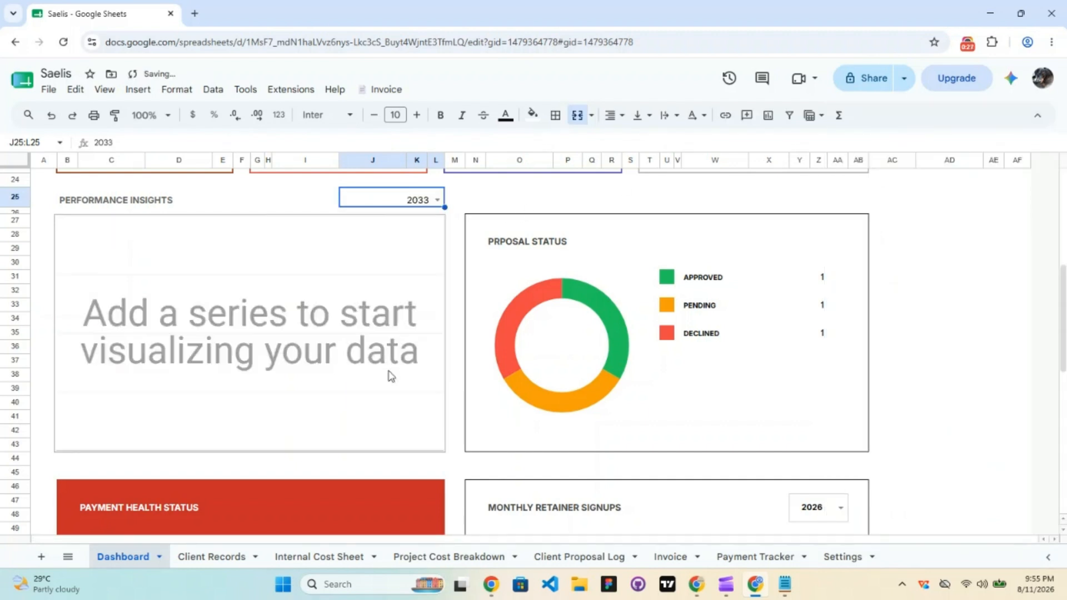
pyautogui.click(438, 195)
pyautogui.click(399, 218)
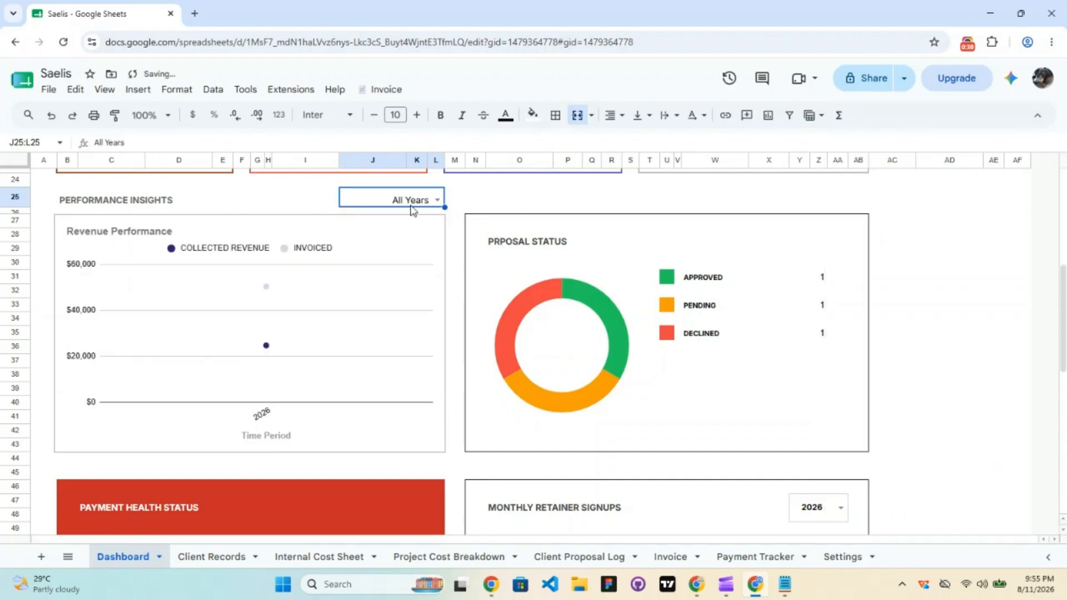
pyautogui.click(437, 199)
pyautogui.click(415, 236)
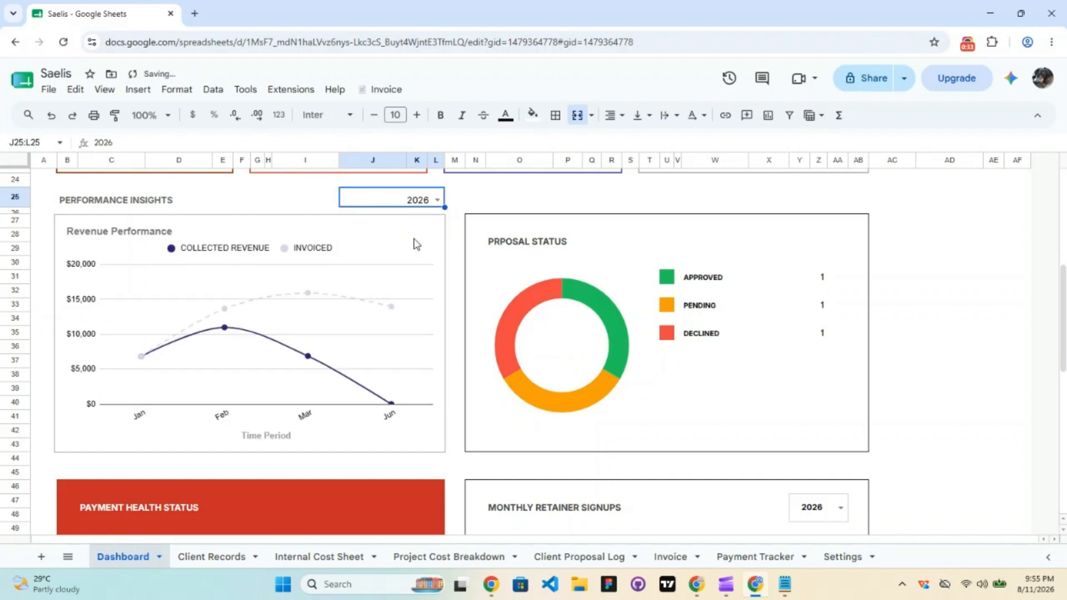
pyautogui.click(892, 304)
# Check the Monthly Retainer Signups year dropdown and close it without changes
pyautogui.moveTo(1063, 311); pyautogui.dragTo(1063, 380)
pyautogui.click(840, 271)
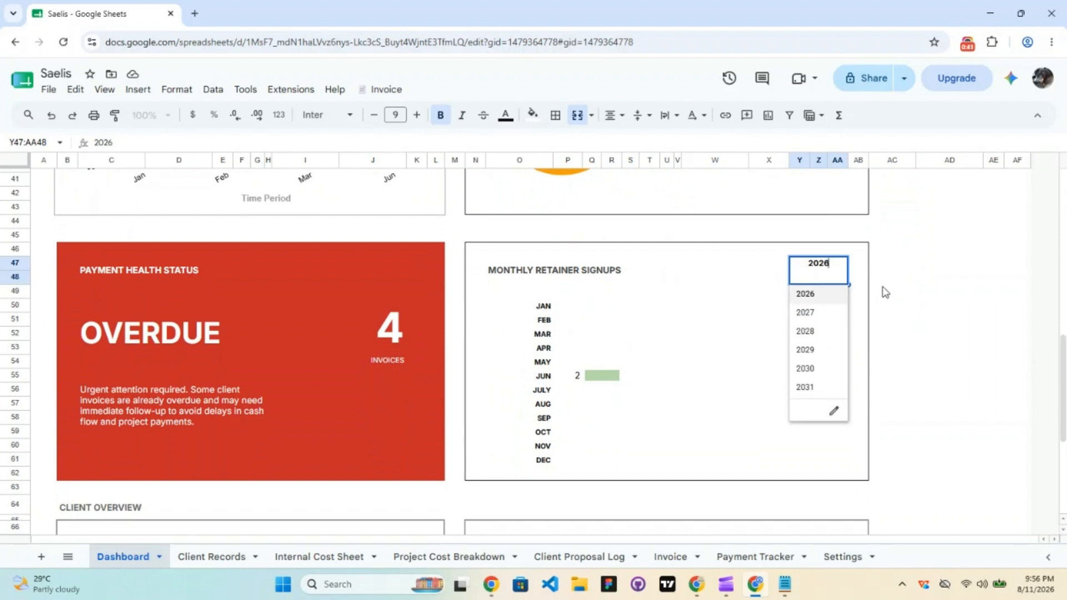
pyautogui.click(921, 300)
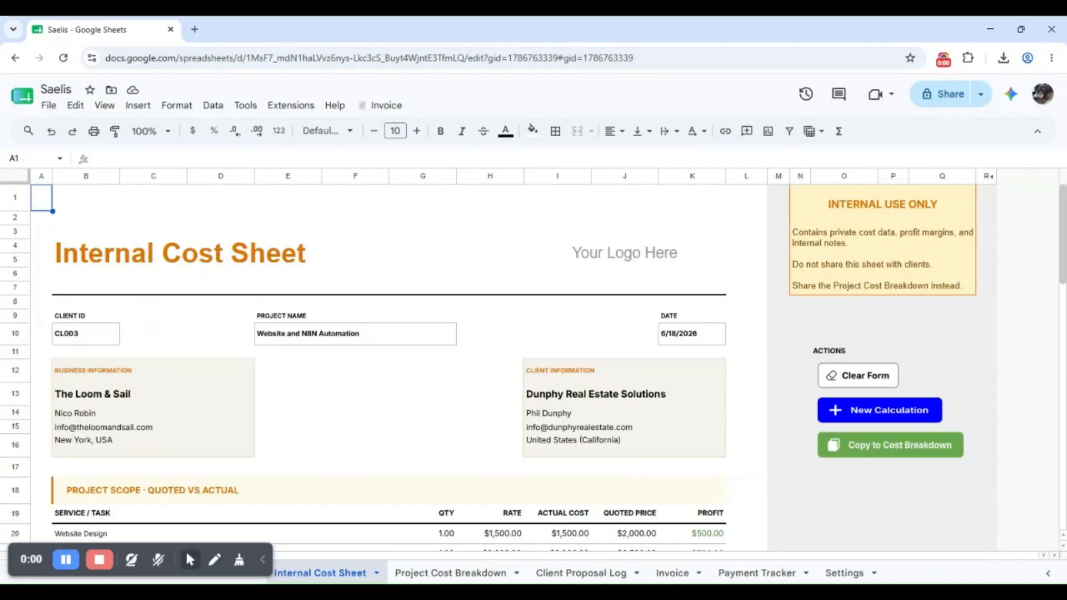
pyautogui.scroll(-15, 1017, 405)
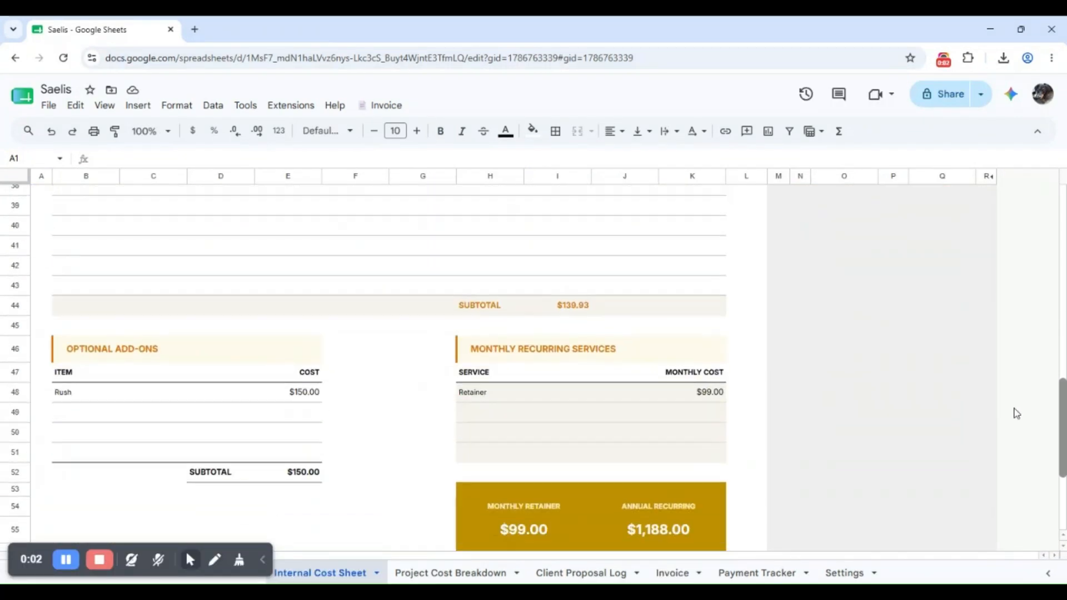
# Browse the Project Cost Breakdown, Client Proposal Log, Invoice and Payment Tracker sheets, ending on Settings
pyautogui.scroll(15, 1001, 344)
pyautogui.click(450, 573)
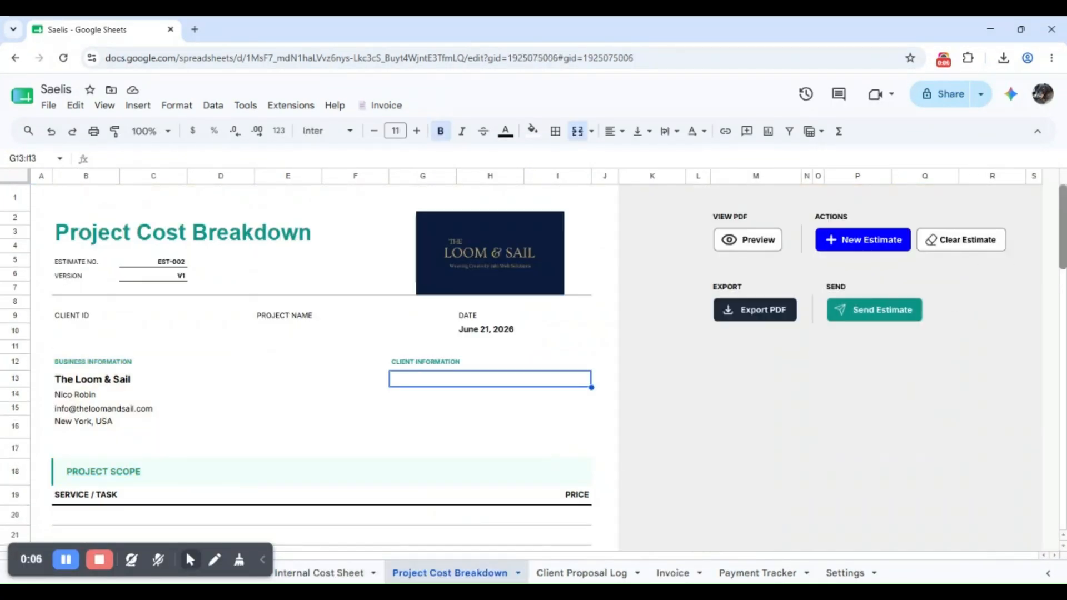
pyautogui.scroll(-10, 1019, 350)
pyautogui.scroll(-3, 979, 460)
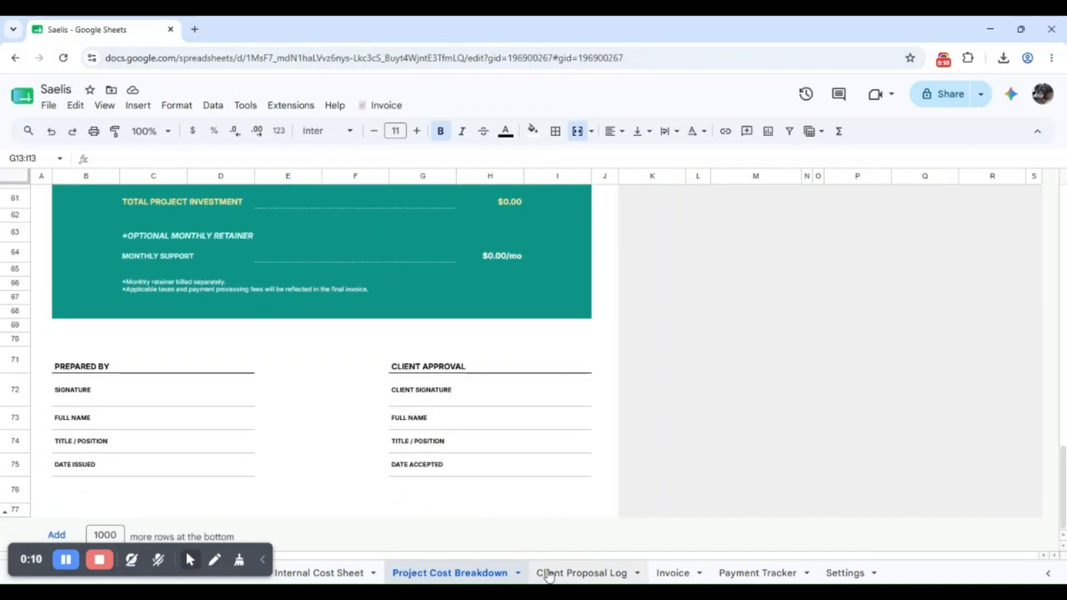
pyautogui.click(556, 573)
pyautogui.moveTo(376, 555); pyautogui.dragTo(761, 573)
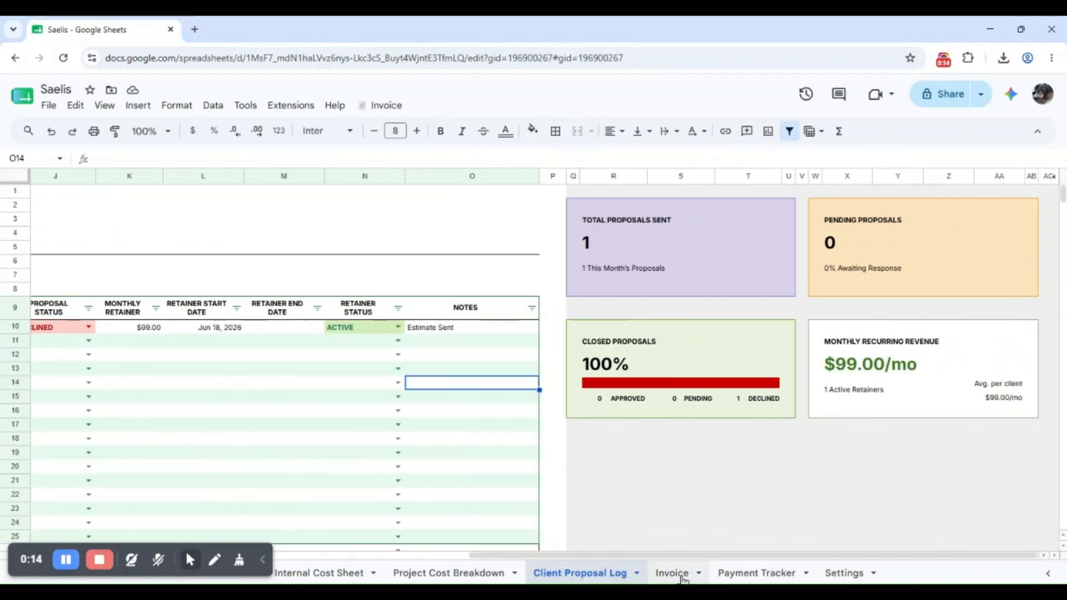
pyautogui.click(672, 573)
pyautogui.scroll(-12, 1024, 424)
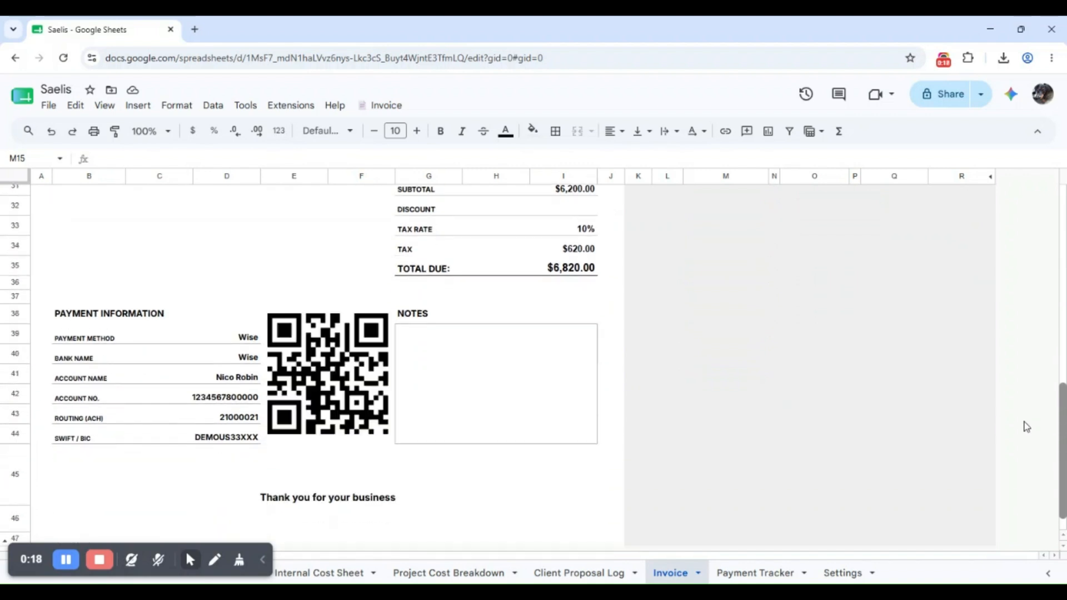
pyautogui.click(751, 572)
pyautogui.moveTo(498, 555); pyautogui.dragTo(948, 582)
pyautogui.click(844, 573)
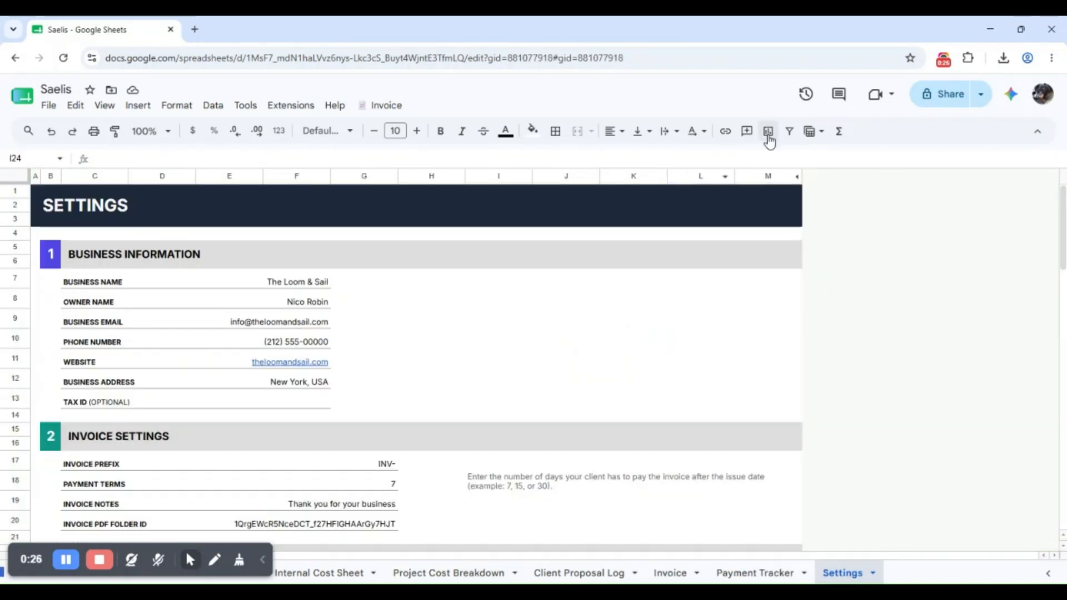